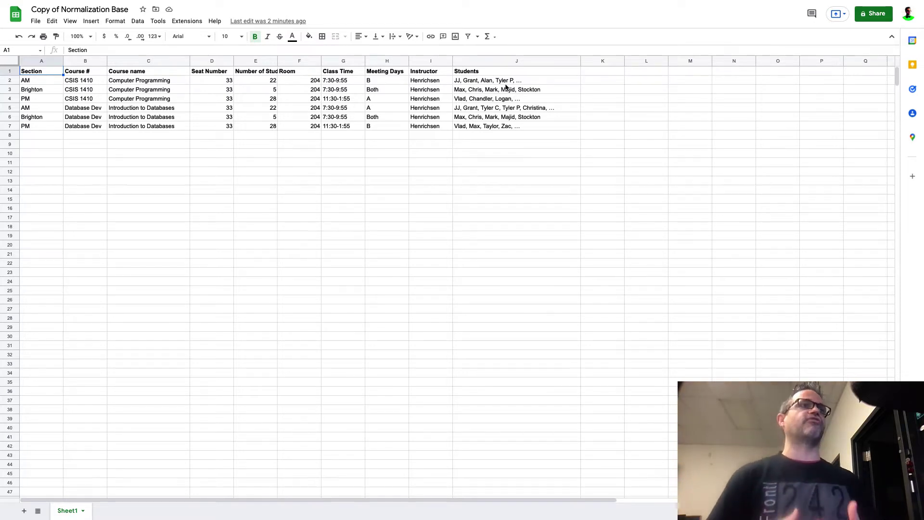
Copy the A1:J1 heading row and paste it at A13
{"action": "left_click", "coordinate": [435, 73]}
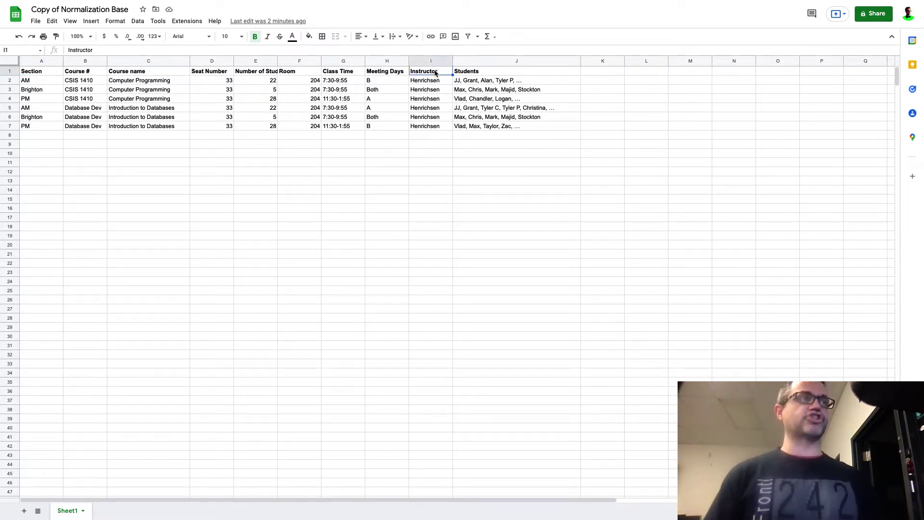
{"action": "key", "text": "Right"}
{"action": "key", "text": "shift+Home"}
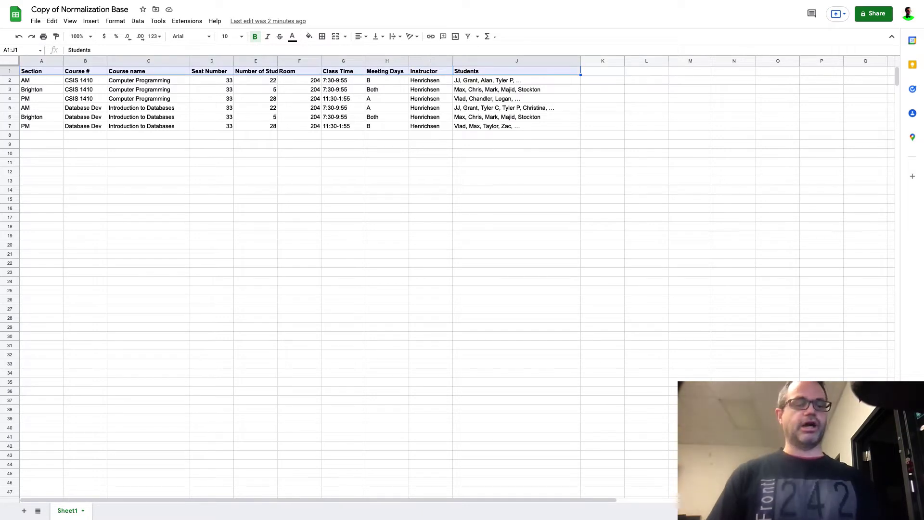
{"action": "key", "text": "ctrl+c"}
{"action": "left_click", "coordinate": [35, 181]}
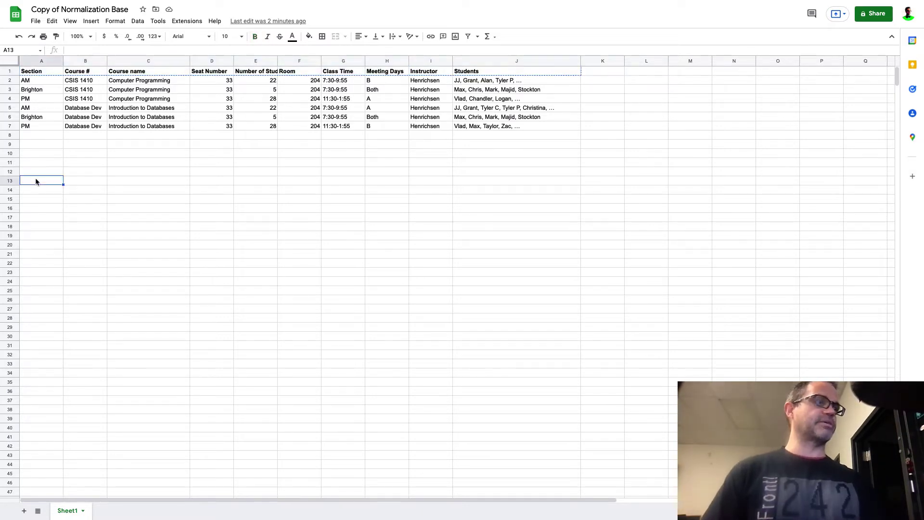
{"action": "key", "text": "ctrl+v"}
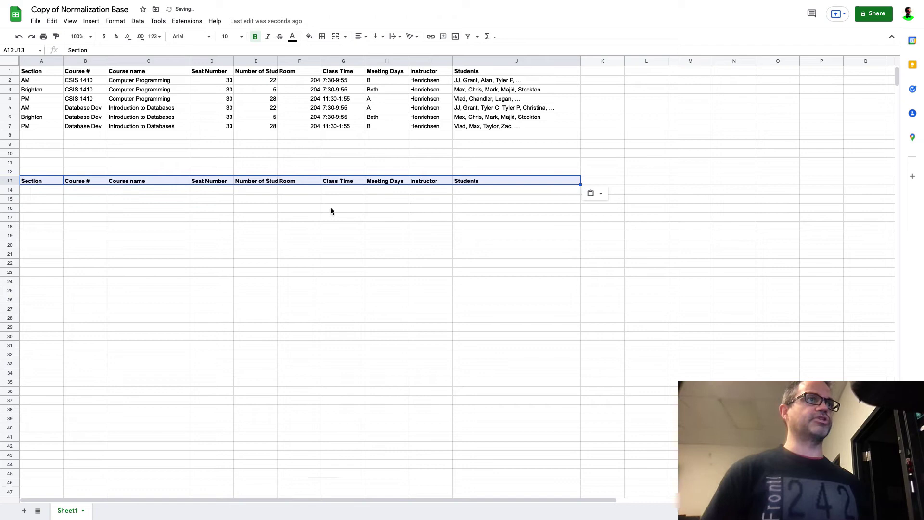
Rename the J13 heading from Students to Student
{"action": "left_click", "coordinate": [495, 184]}
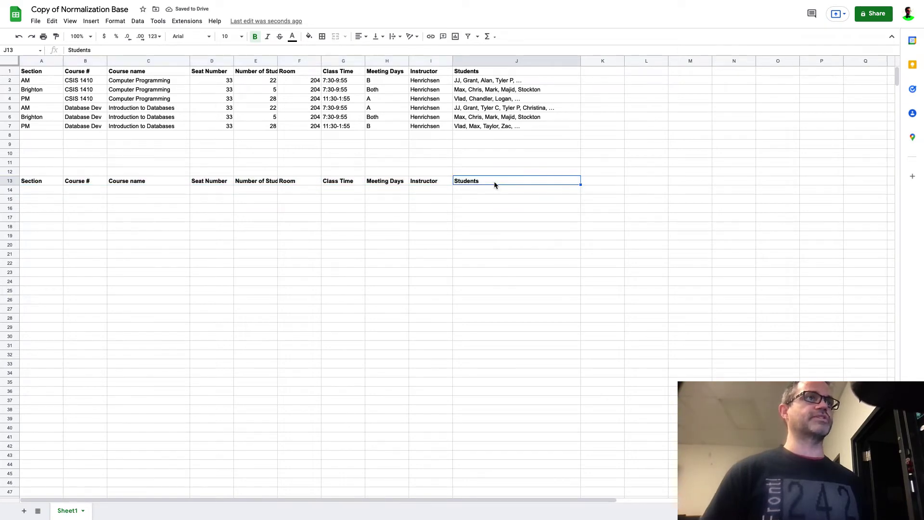
{"action": "left_click", "coordinate": [164, 49]}
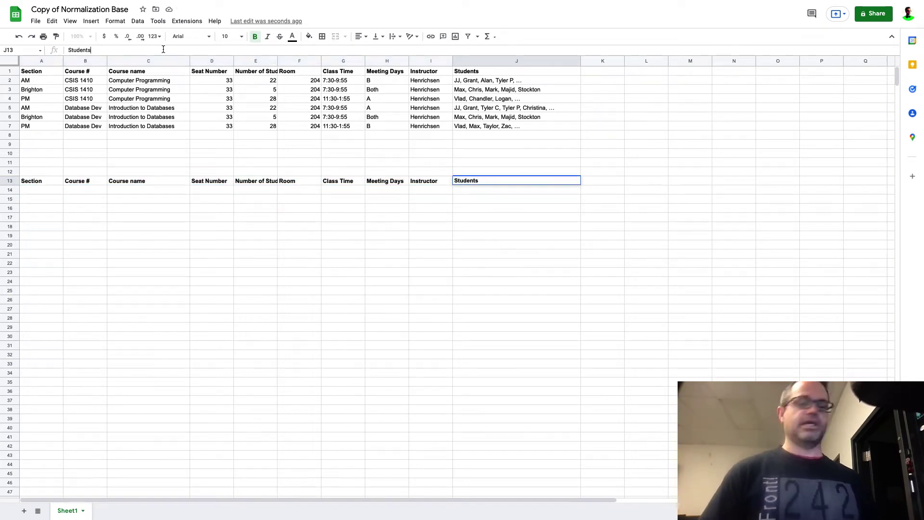
{"action": "key", "text": "BackSpace"}
{"action": "key", "text": "Return"}
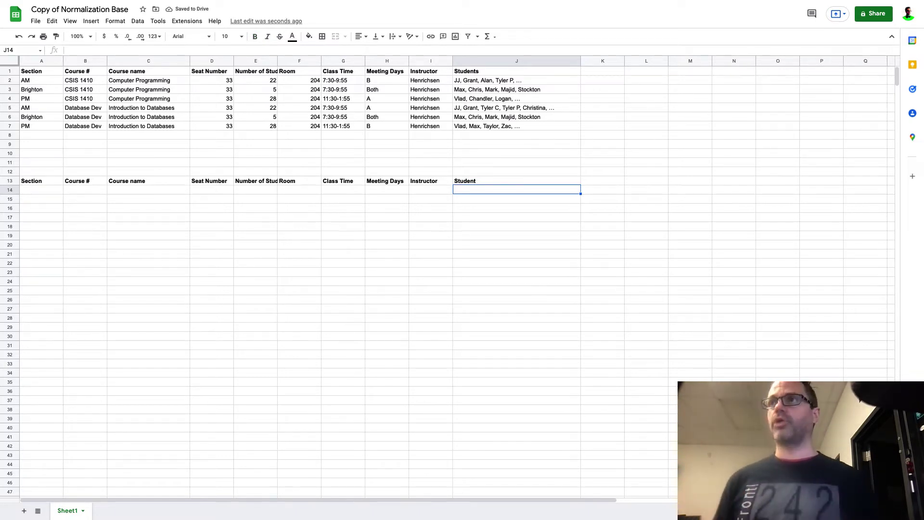
{"action": "left_click_drag", "start_coordinate": [22, 81], "coordinate": [516, 81]}
{"action": "key", "text": "ctrl+c"}
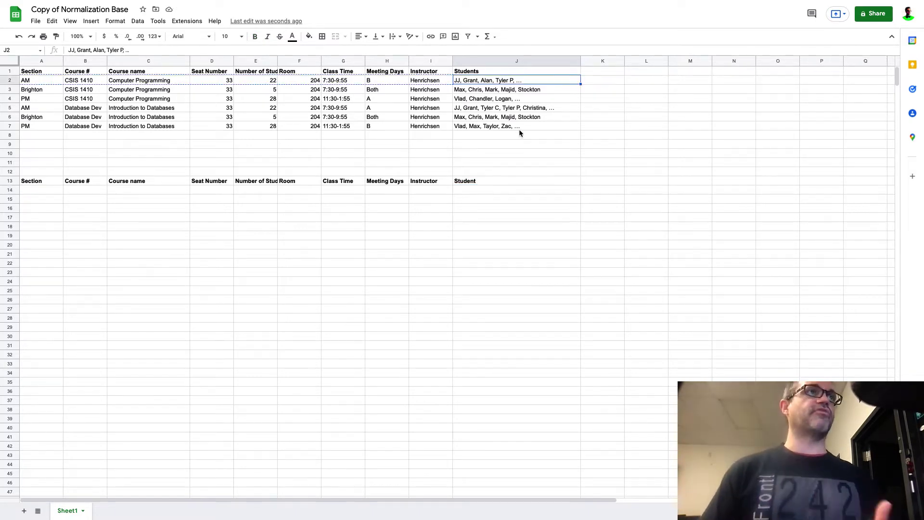
{"action": "left_click", "coordinate": [519, 128]}
{"action": "left_click", "coordinate": [468, 85]}
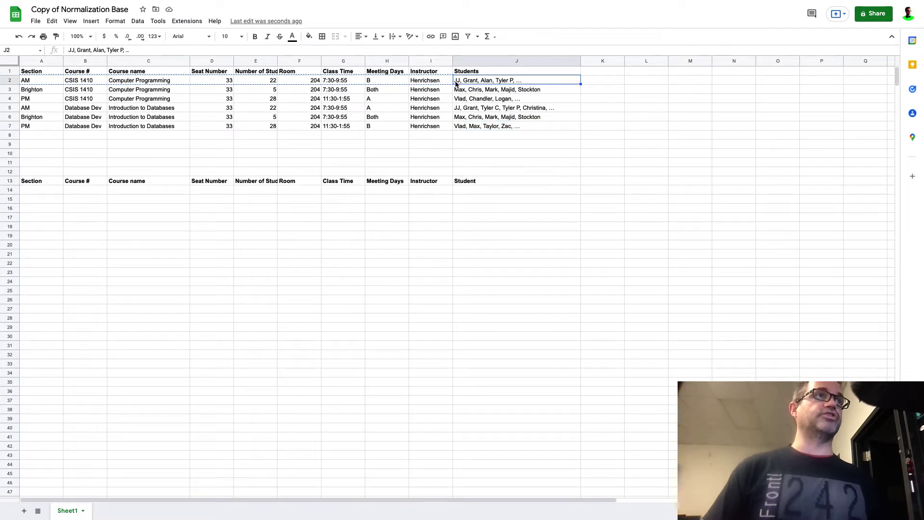
{"action": "left_click", "coordinate": [469, 189]}
{"action": "type", "text": "JJ"}
{"action": "key", "text": "Return"}
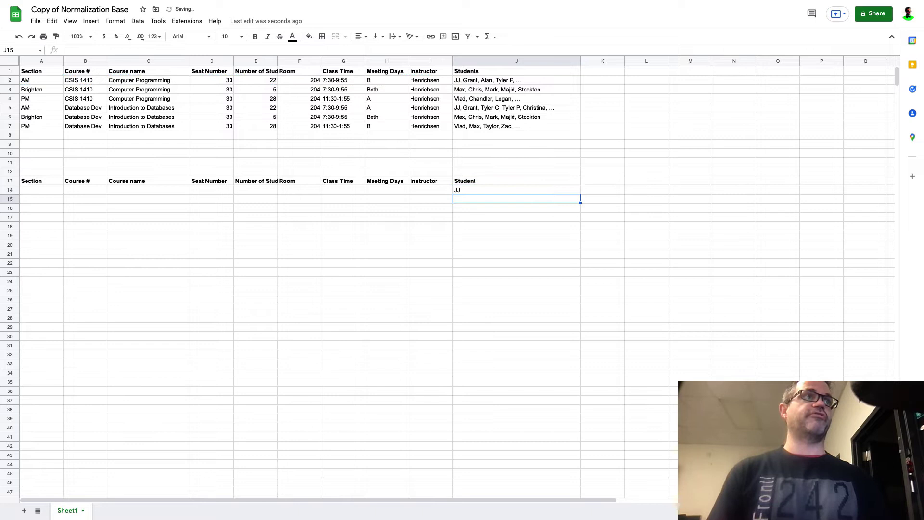
{"action": "type", "text": "Grant"}
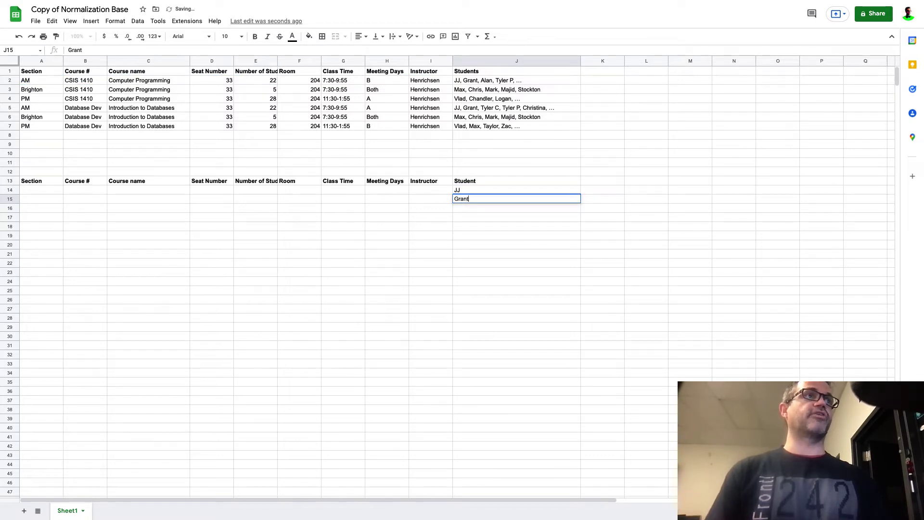
{"action": "key", "text": "Return"}
{"action": "type", "text": "Al"}
{"action": "key", "text": "Return"}
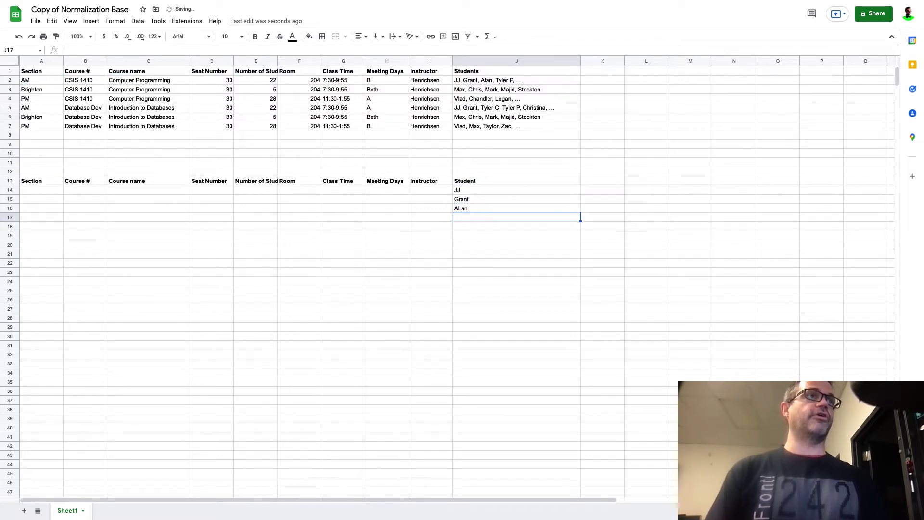
{"action": "type", "text": "Tyler"}
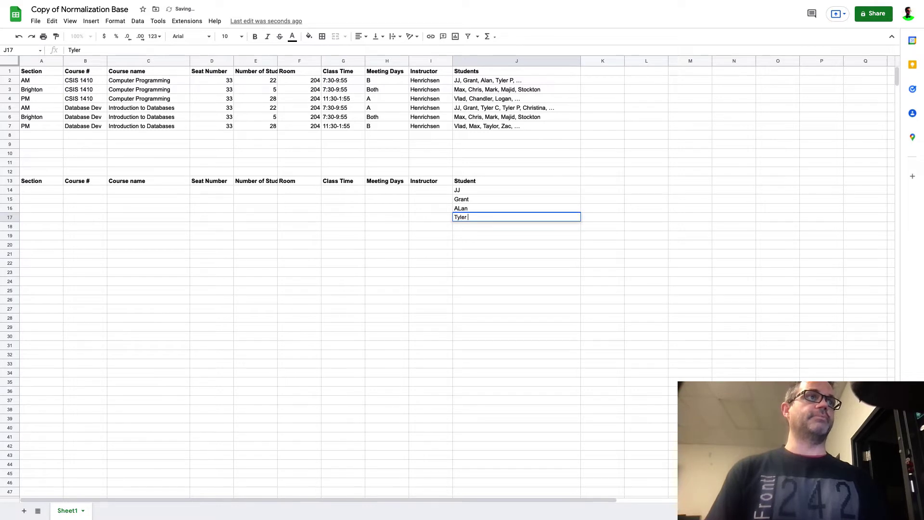
{"action": "type", "text": " P"}
{"action": "key", "text": "Return"}
{"action": "left_click", "coordinate": [473, 202]}
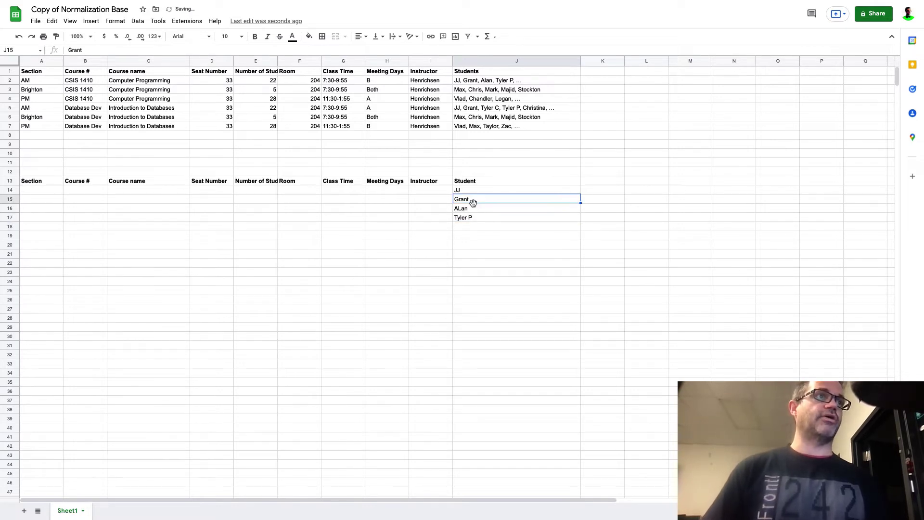
{"action": "type", "text": "A"}
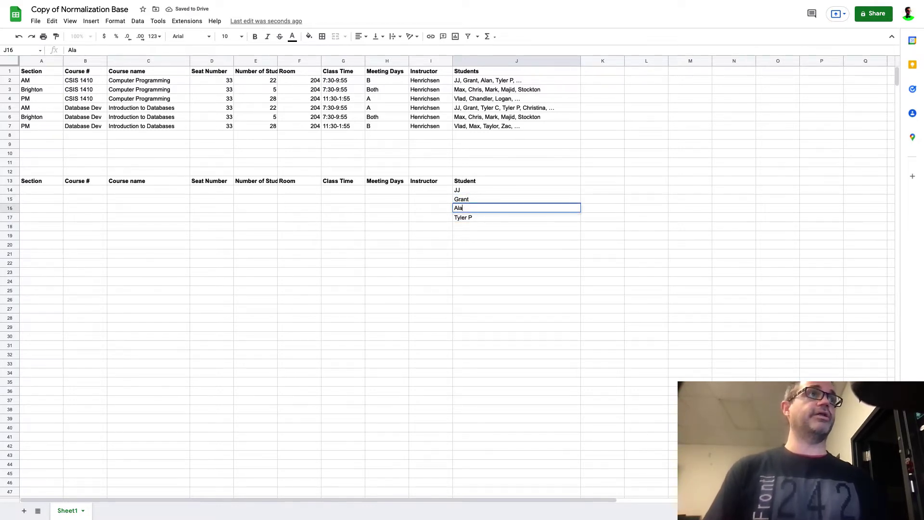
{"action": "key", "text": "Return"}
{"action": "key", "text": "Up"}
{"action": "type", "text": "A"}
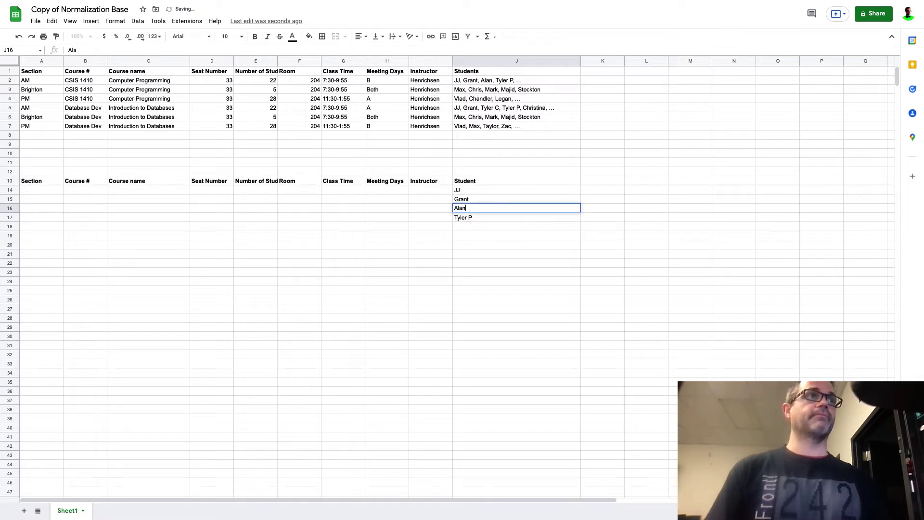
{"action": "key", "text": "Return"}
Fill A14:I17 with the AM CSIS 1410 section details from A2:I2
{"action": "left_click", "coordinate": [441, 79]}
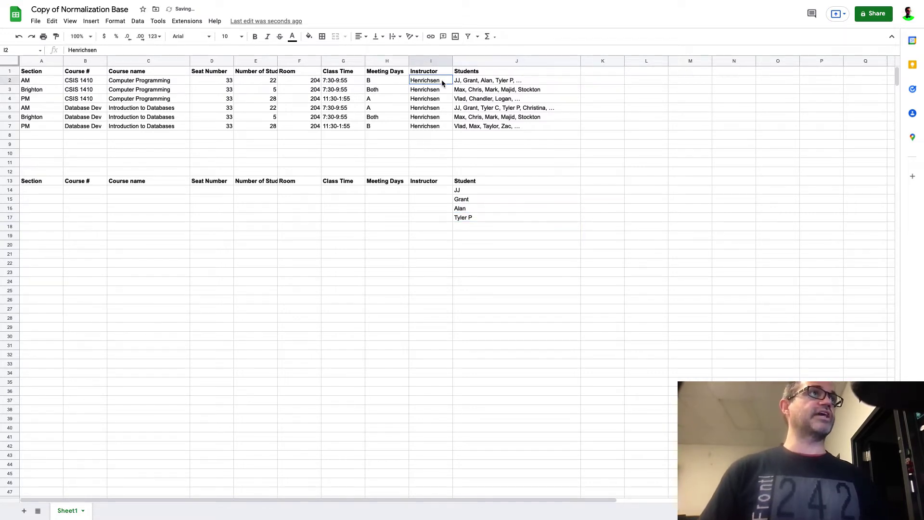
{"action": "key", "text": "ctrl+shift+Left"}
{"action": "key", "text": "ctrl+c"}
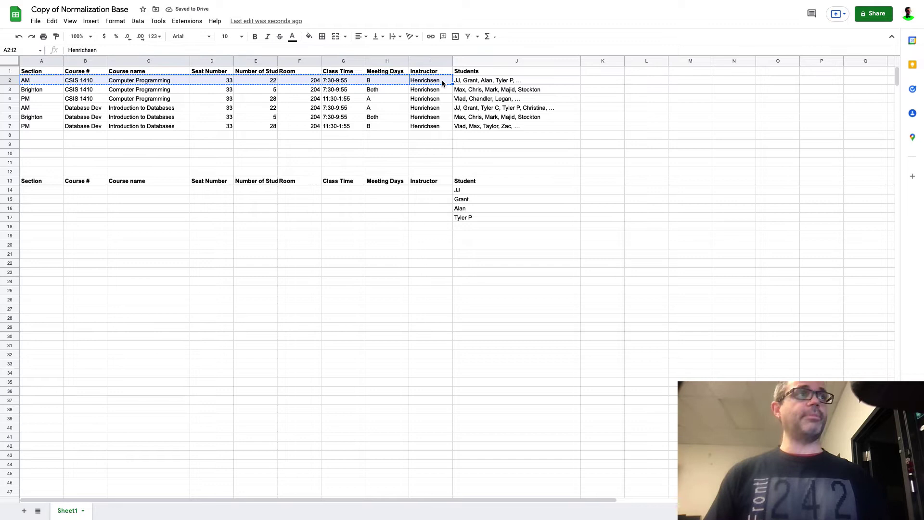
{"action": "left_click_drag", "start_coordinate": [429, 189], "coordinate": [428, 198]}
{"action": "key", "text": "shift+Down"}
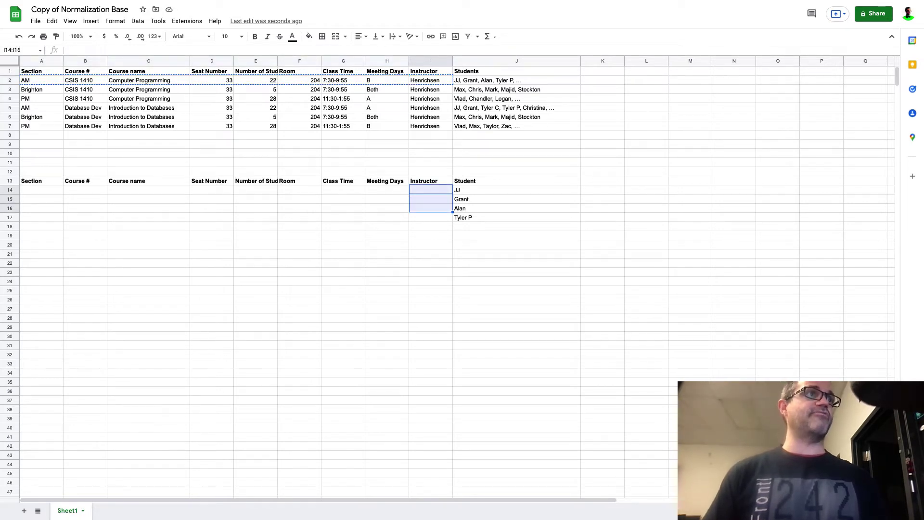
{"action": "key", "text": "shift+Down"}
{"action": "key", "text": "ctrl+shift+Left"}
{"action": "key", "text": "ctrl+v"}
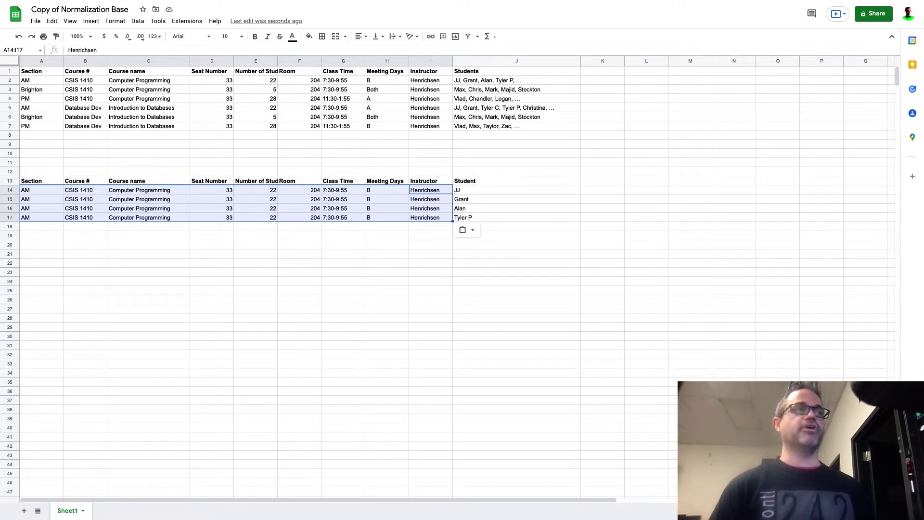
Fill rows 18–39 with one row per student for the remaining sections, ending with Zac
{"action": "left_click", "coordinate": [479, 92]}
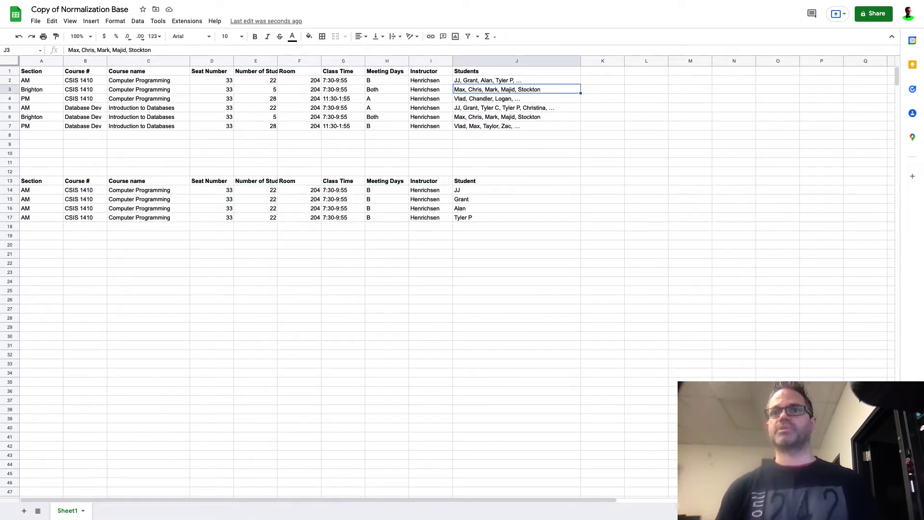
{"action": "key", "text": "ctrl+z"}
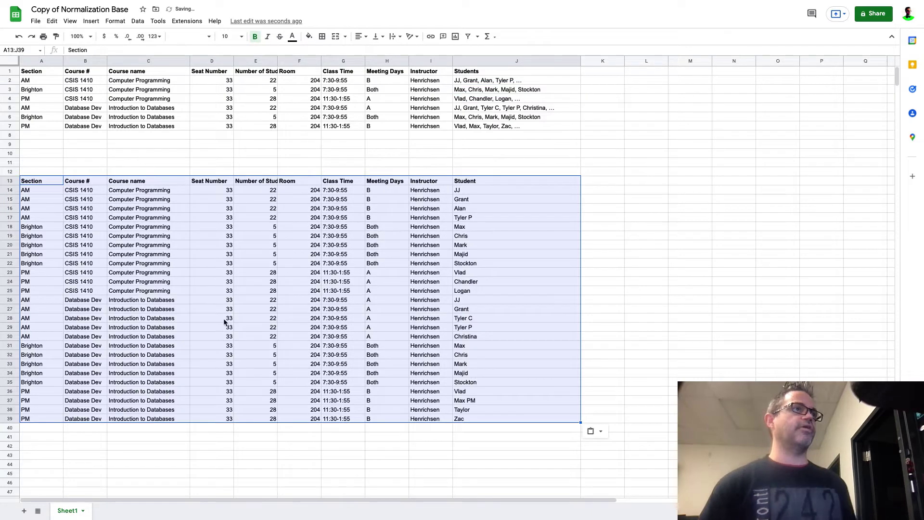
{"action": "left_click", "coordinate": [241, 155]}
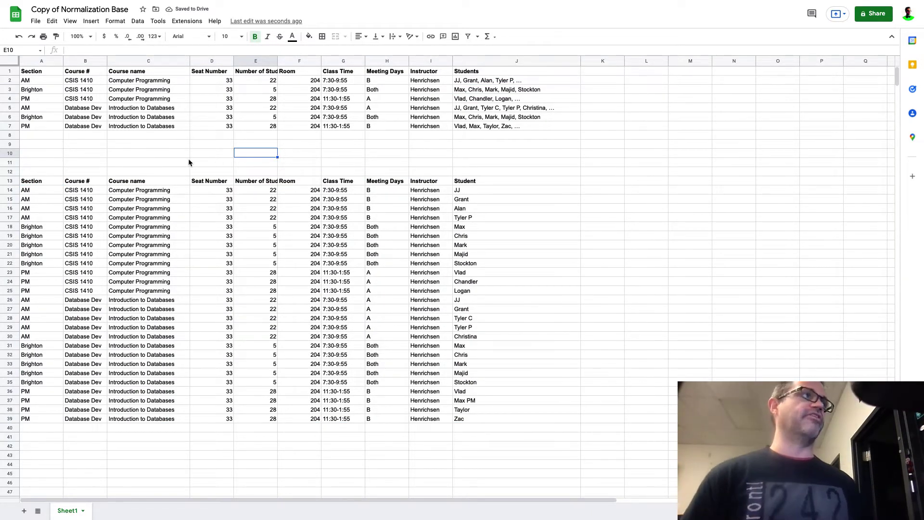
{"action": "left_click", "coordinate": [483, 81]}
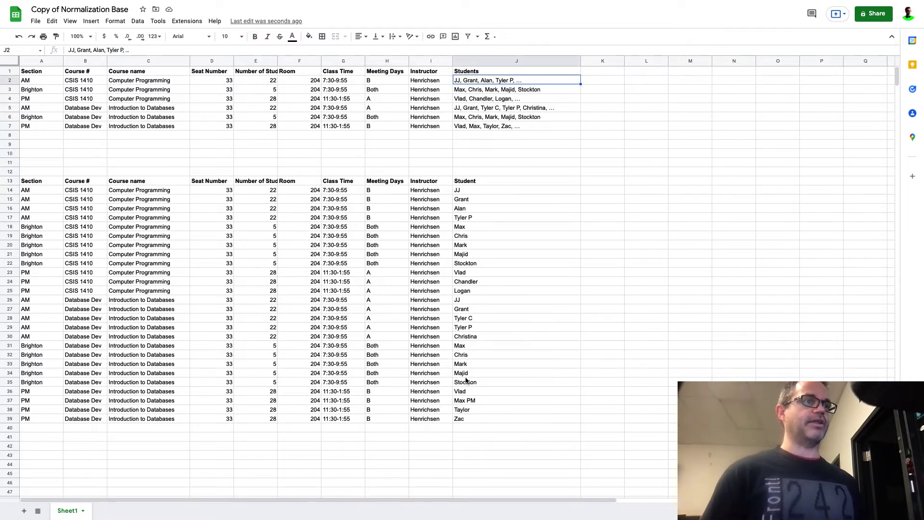
{"action": "left_click", "coordinate": [470, 402]}
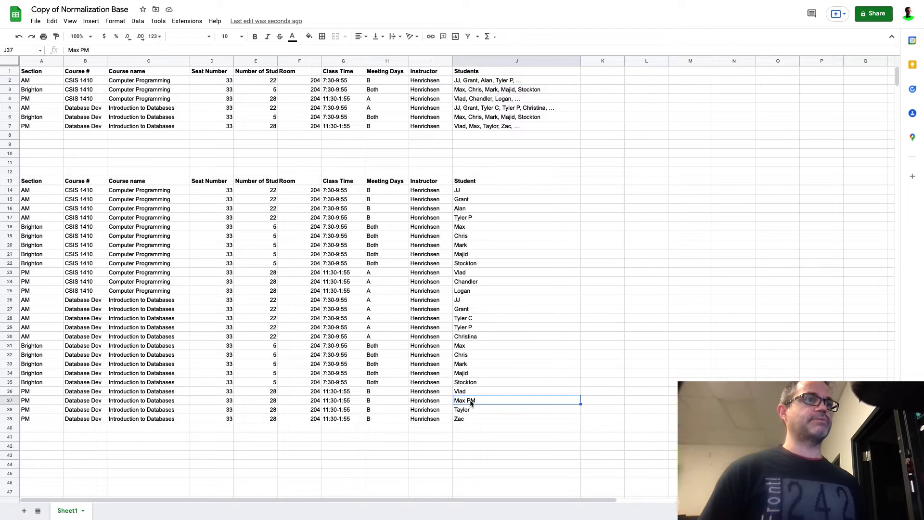
{"action": "left_click", "coordinate": [474, 127]}
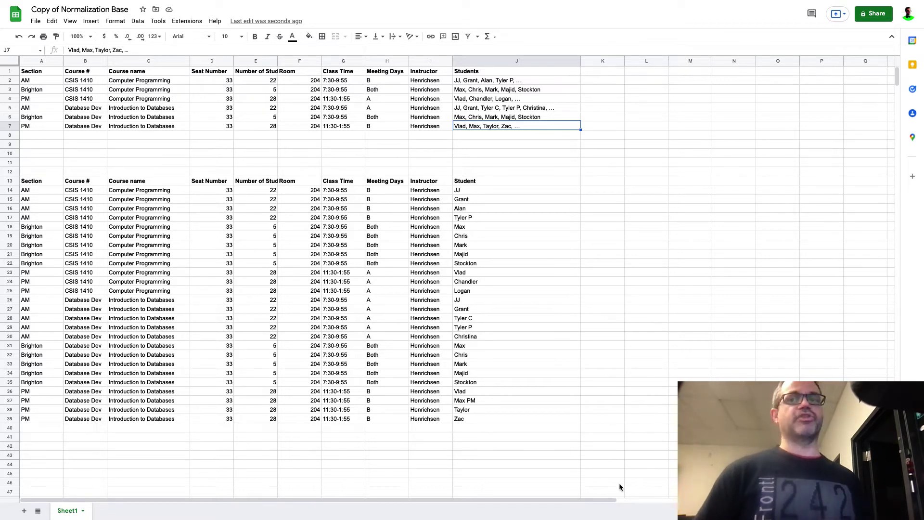
{"action": "scroll", "coordinate": [506, 377], "scroll_direction": "down", "scroll_amount": 1}
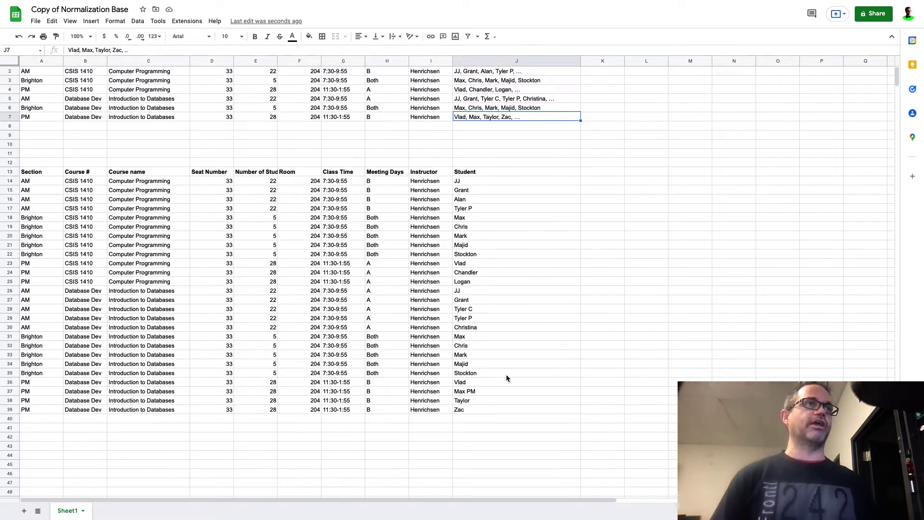
{"action": "scroll", "coordinate": [506, 377], "scroll_direction": "down", "scroll_amount": 1}
{"action": "scroll", "coordinate": [506, 377], "scroll_direction": "down", "scroll_amount": 2}
{"action": "scroll", "coordinate": [506, 377], "scroll_direction": "down", "scroll_amount": 1}
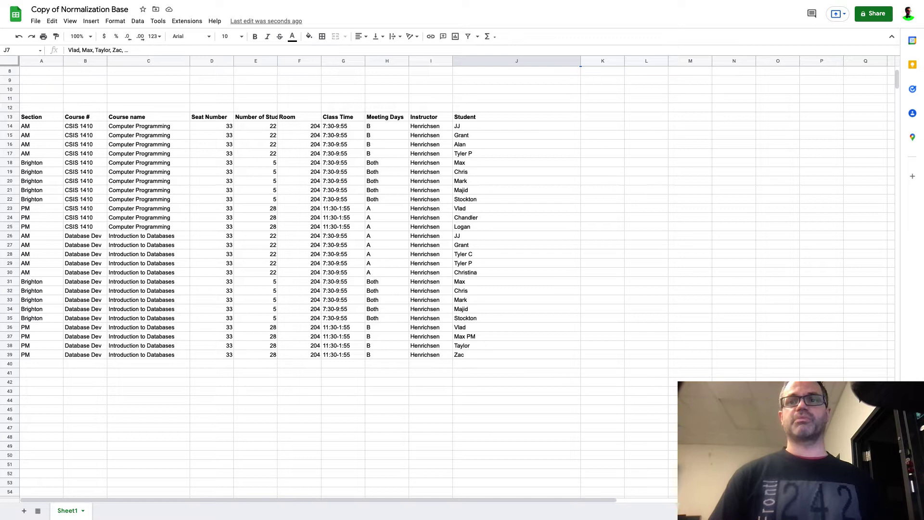
Review the Section, Course name and Seat Number values in row 14
{"action": "left_click", "coordinate": [38, 122]}
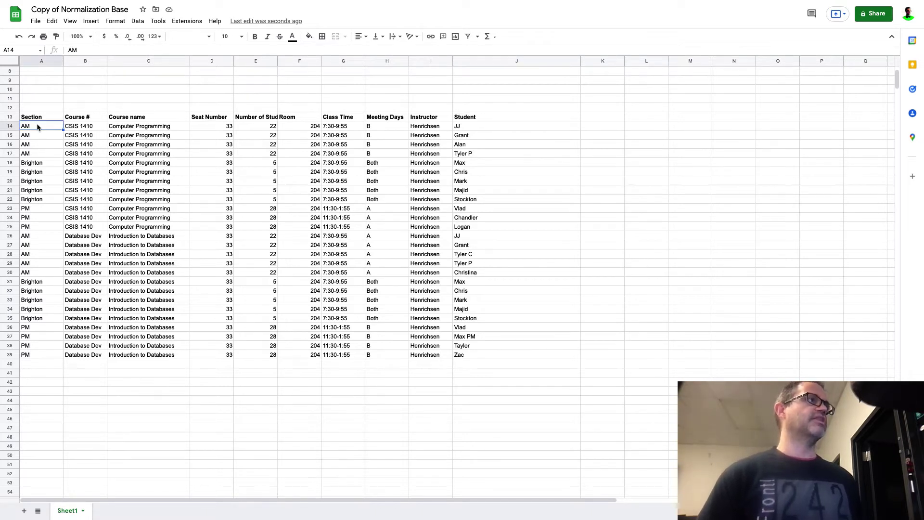
{"action": "left_click", "coordinate": [80, 126]}
{"action": "left_click", "coordinate": [122, 129]}
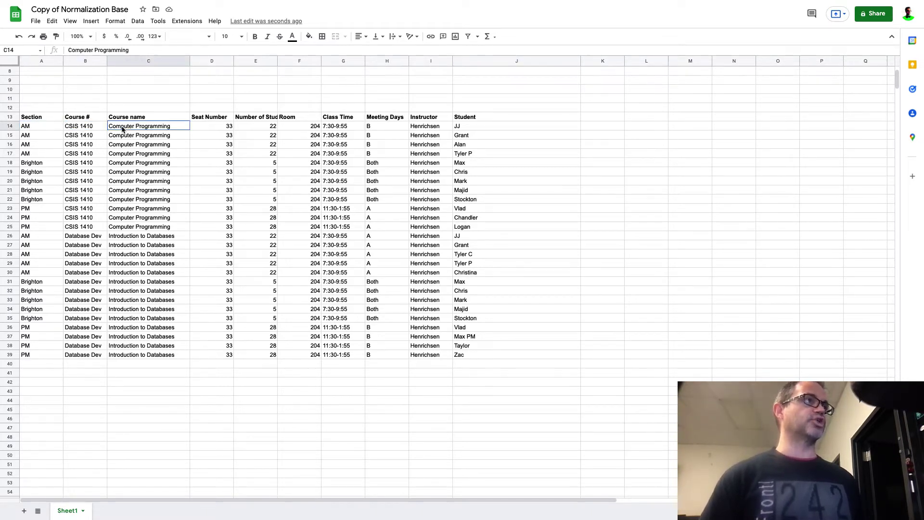
{"action": "left_click", "coordinate": [195, 127]}
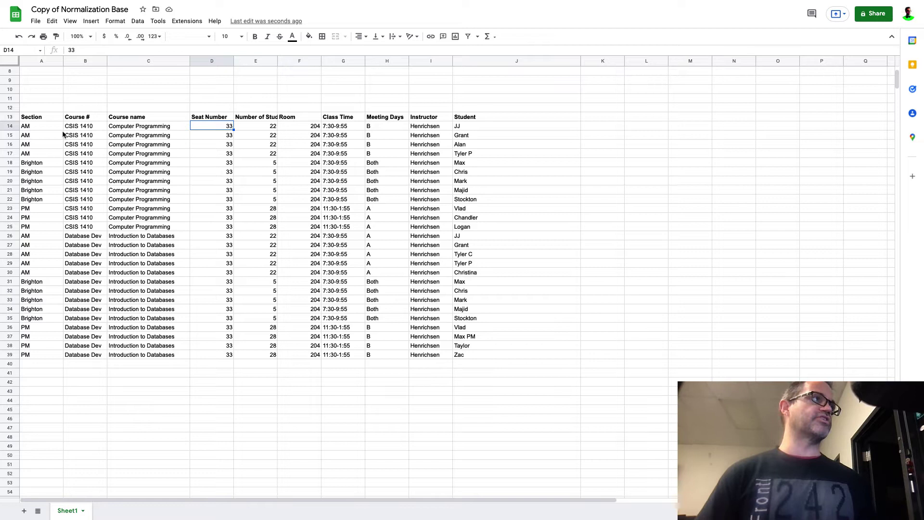
{"action": "left_click", "coordinate": [47, 128]}
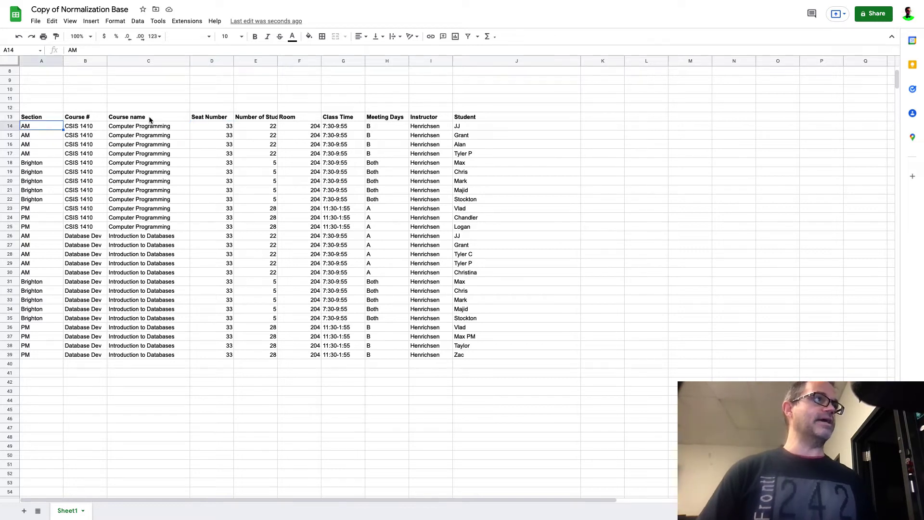
{"action": "left_click", "coordinate": [216, 128]}
Check row 14's Number of Students, Meeting Days and Course # values, then start a heading in A44
{"action": "left_click", "coordinate": [273, 130]}
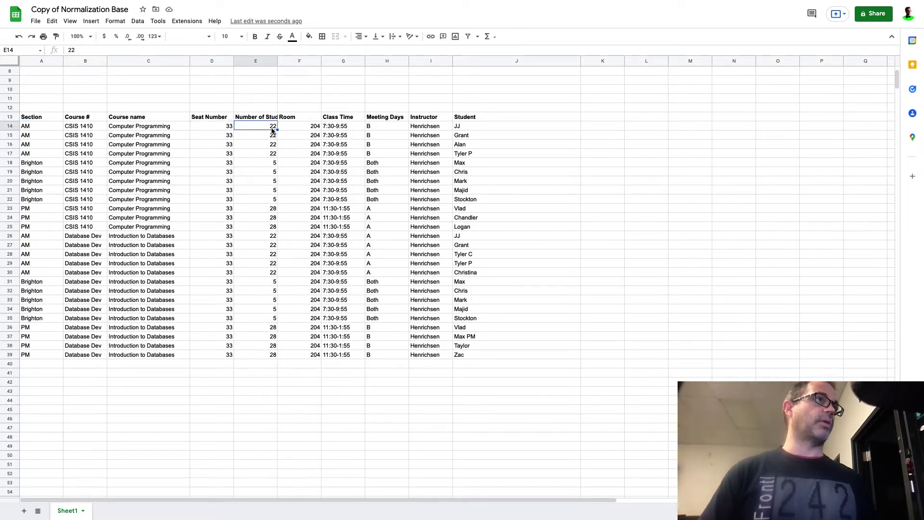
{"action": "left_click", "coordinate": [308, 127]}
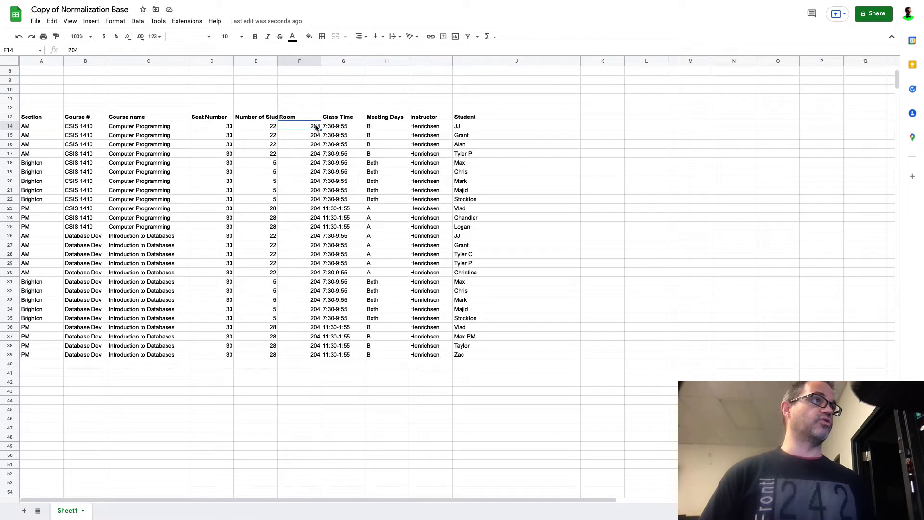
{"action": "left_click", "coordinate": [347, 129]}
{"action": "left_click", "coordinate": [378, 127]}
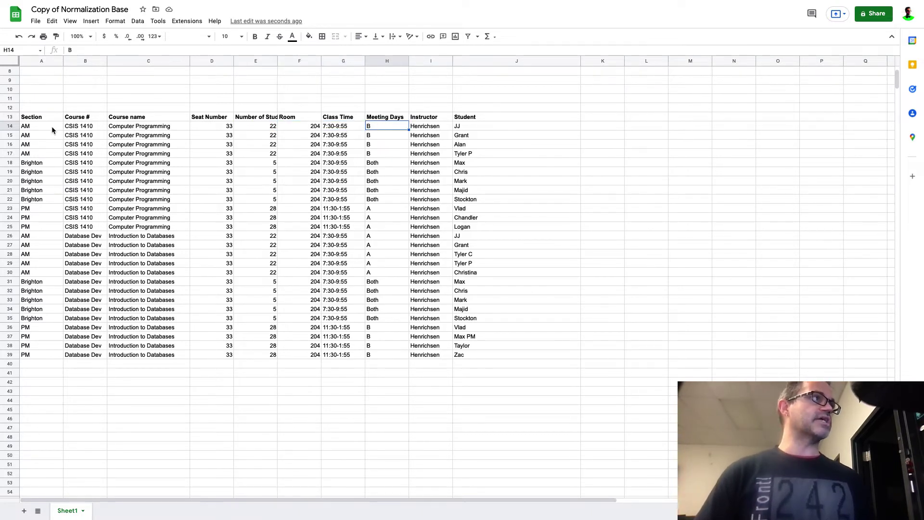
{"action": "left_click", "coordinate": [35, 126]}
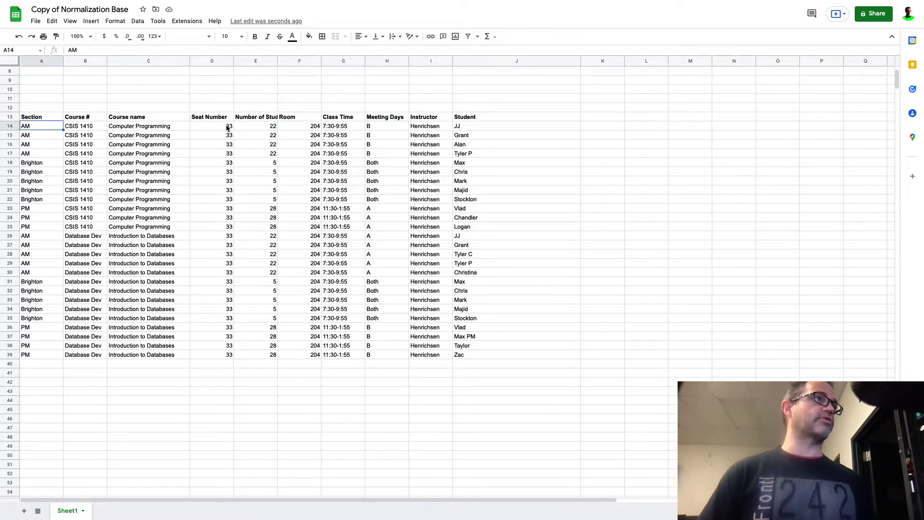
{"action": "left_click", "coordinate": [262, 128]}
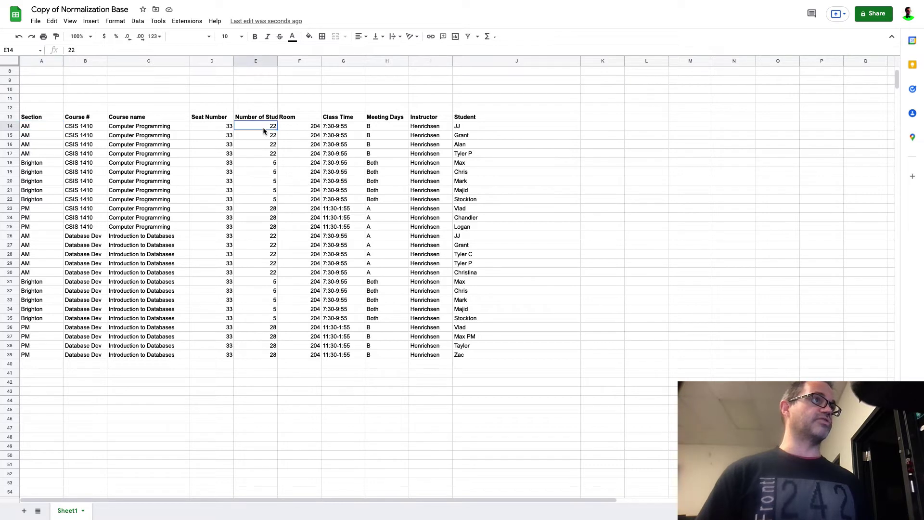
{"action": "left_click", "coordinate": [354, 126]}
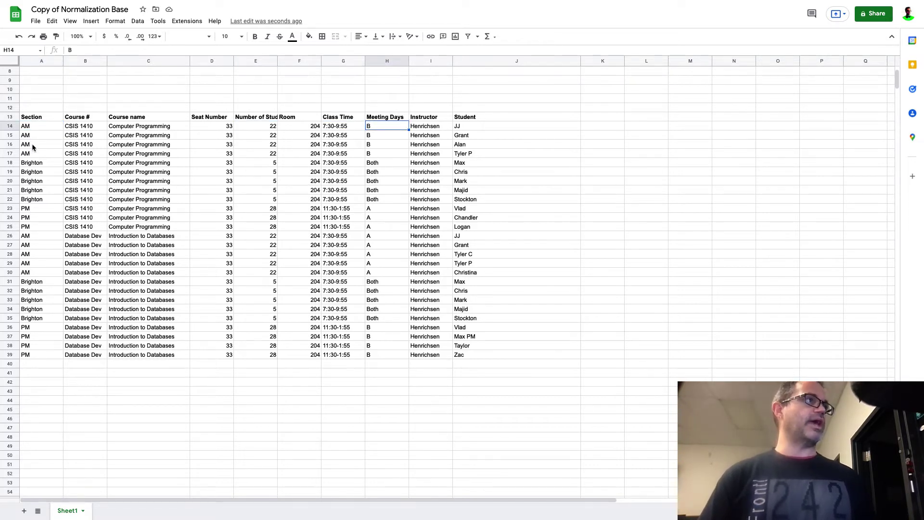
{"action": "left_click", "coordinate": [72, 127]}
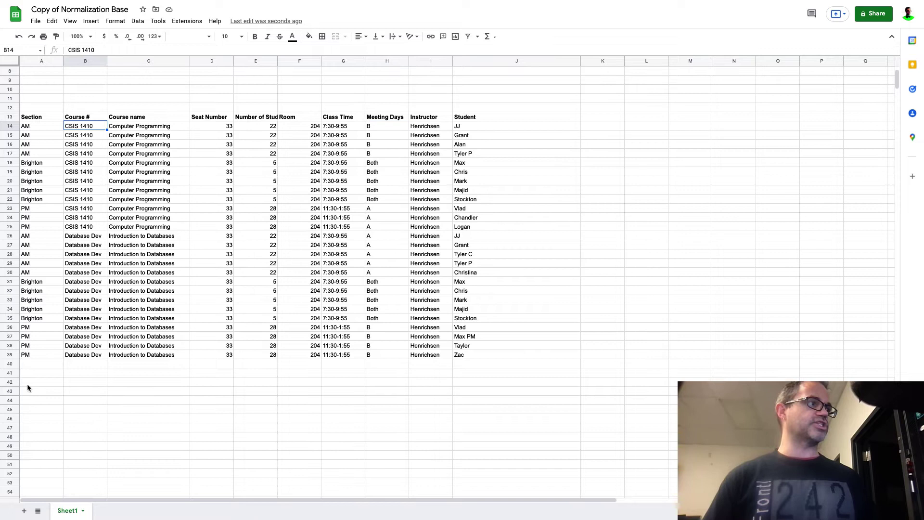
{"action": "left_click", "coordinate": [37, 401]}
{"action": "type", "text": "se"}
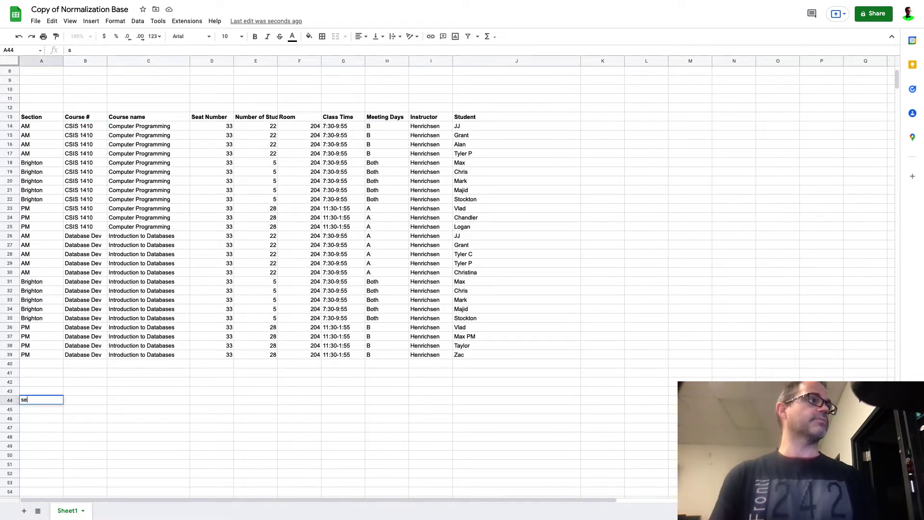
{"action": "type", "text": "ction"}
Enter headings section and course_number, then course_number, course_name, room and seat_number from H44
{"action": "key", "text": "Tab"}
{"action": "type", "text": "course_"}
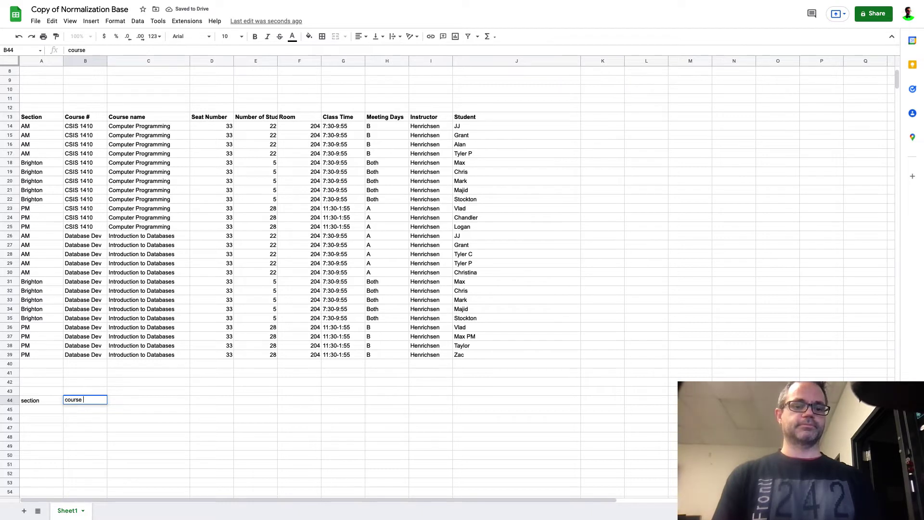
{"action": "type", "text": "nume"}
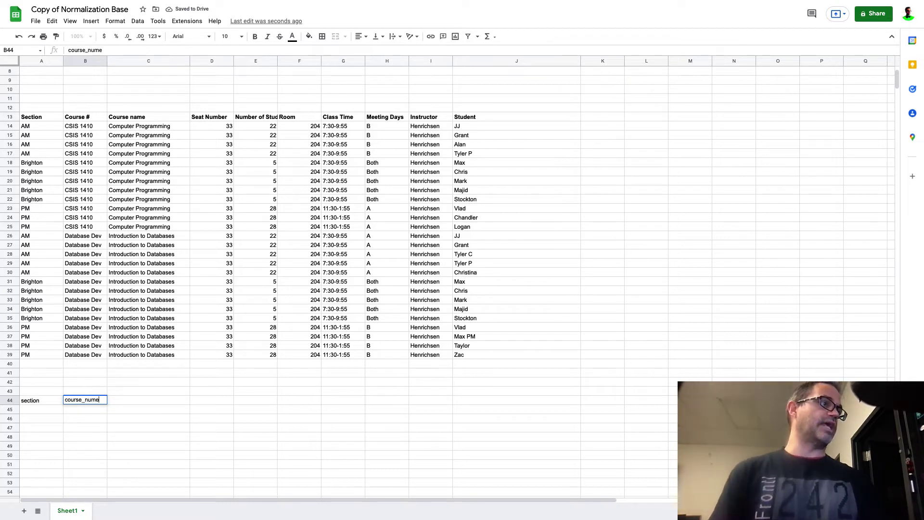
{"action": "key", "text": "BackSpace"}
{"action": "type", "text": "ber"}
{"action": "key", "text": "Tab"}
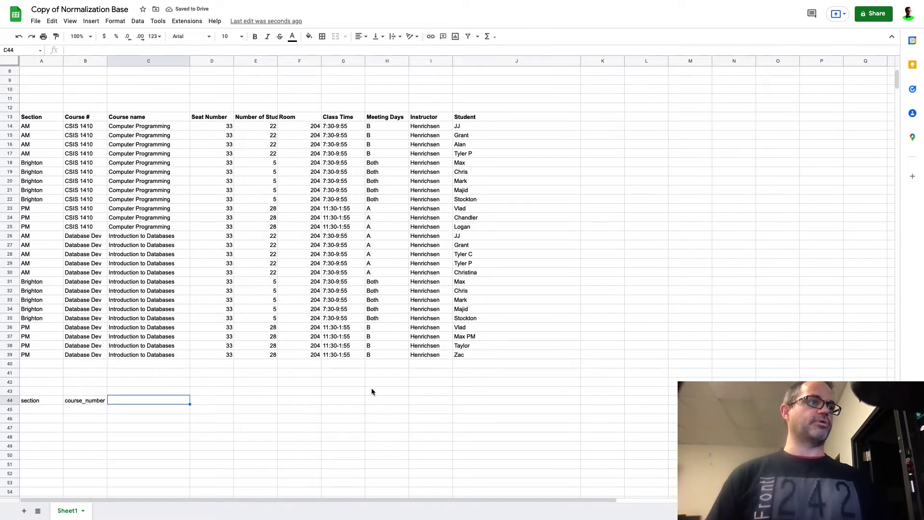
{"action": "left_click", "coordinate": [392, 402]}
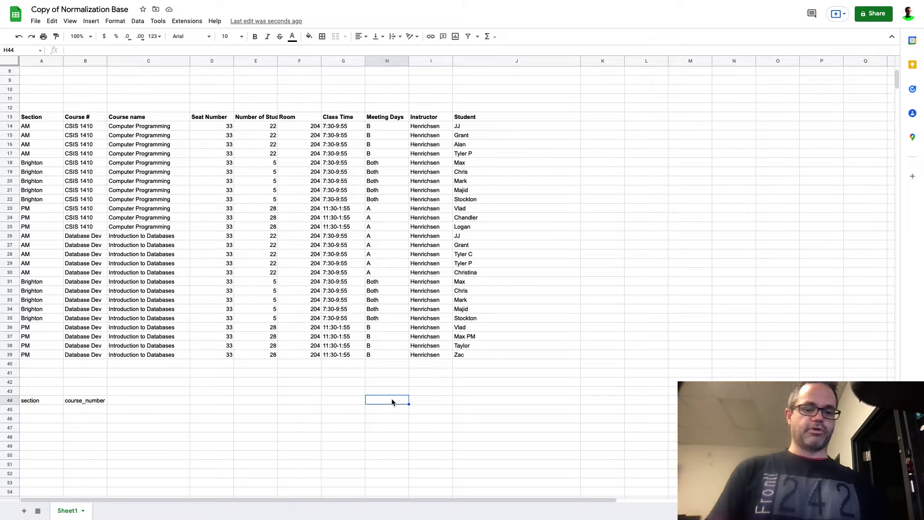
{"action": "type", "text": "cou"}
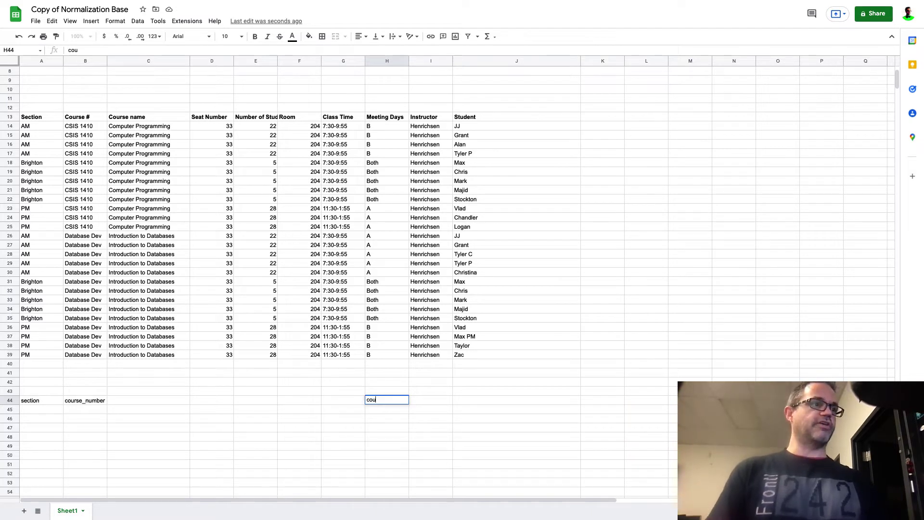
{"action": "type", "text": "rse_numb"}
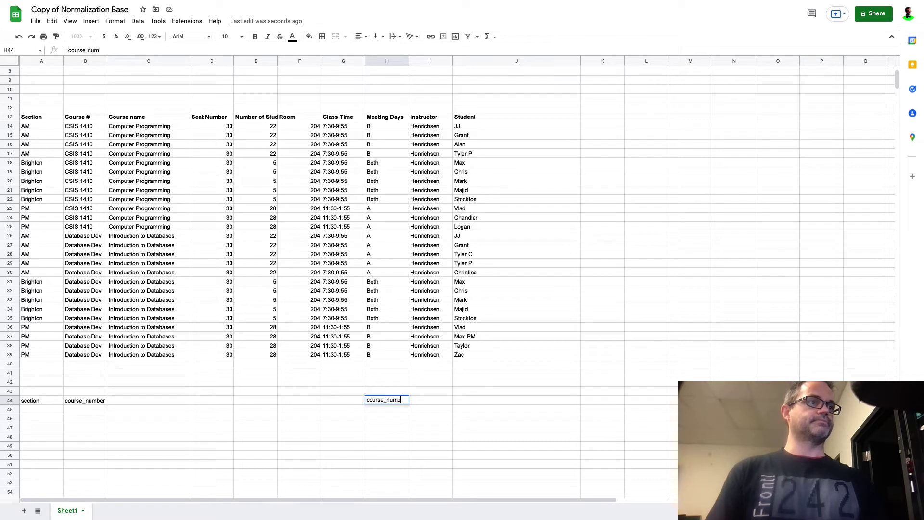
{"action": "type", "text": "er"}
{"action": "key", "text": "Tab"}
{"action": "type", "text": "c"}
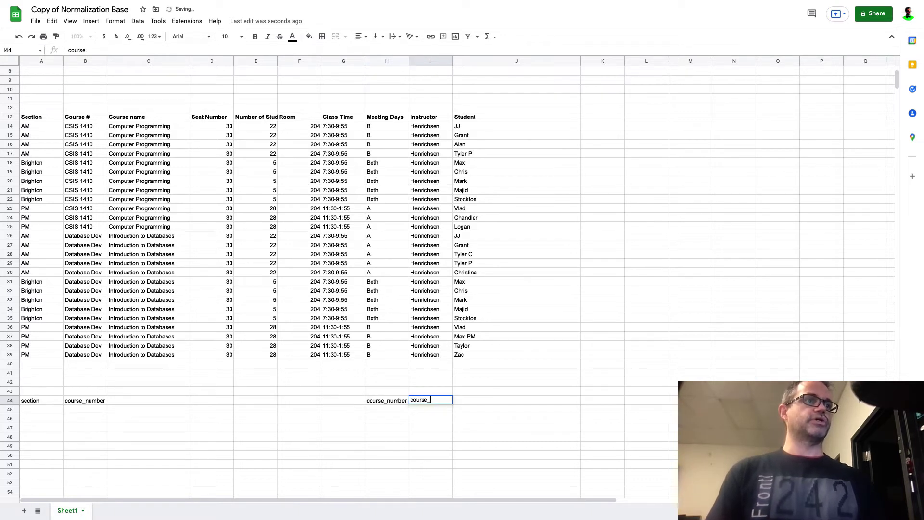
{"action": "type", "text": "me"}
{"action": "key", "text": "Tab"}
{"action": "key", "text": "Left"}
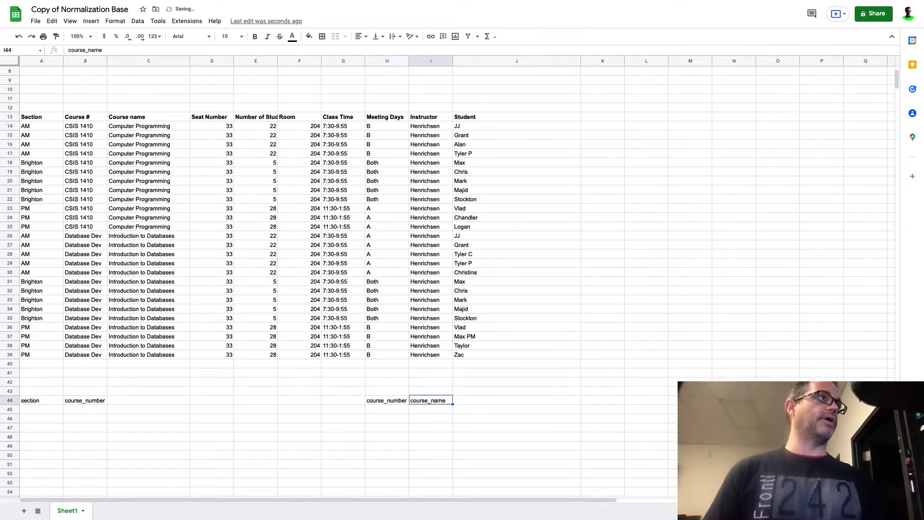
{"action": "key", "text": "Tab"}
{"action": "key", "text": "Left"}
{"action": "key", "text": "Left"}
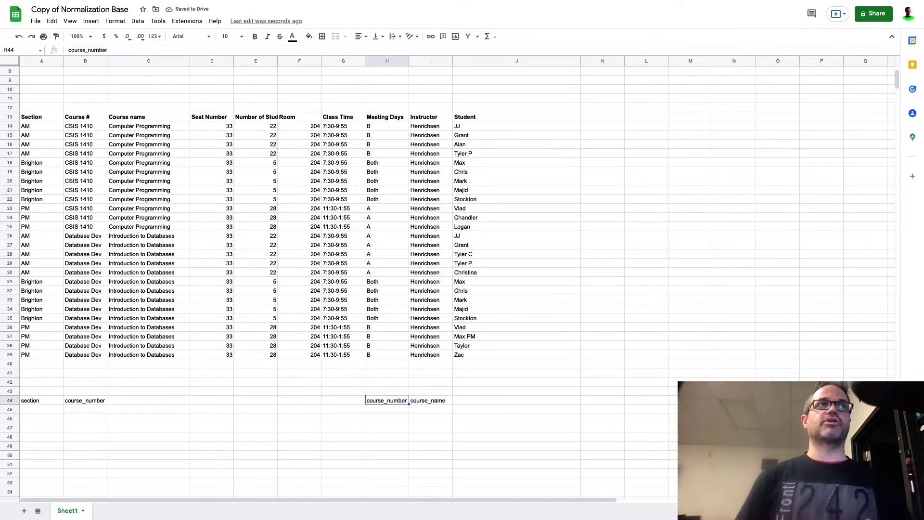
{"action": "key", "text": "Right"}
{"action": "key", "text": "Right"}
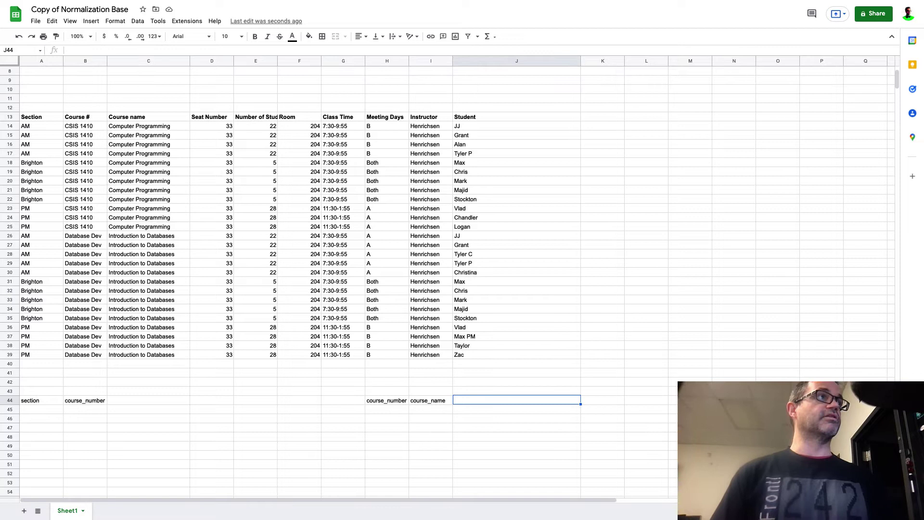
{"action": "type", "text": "room"}
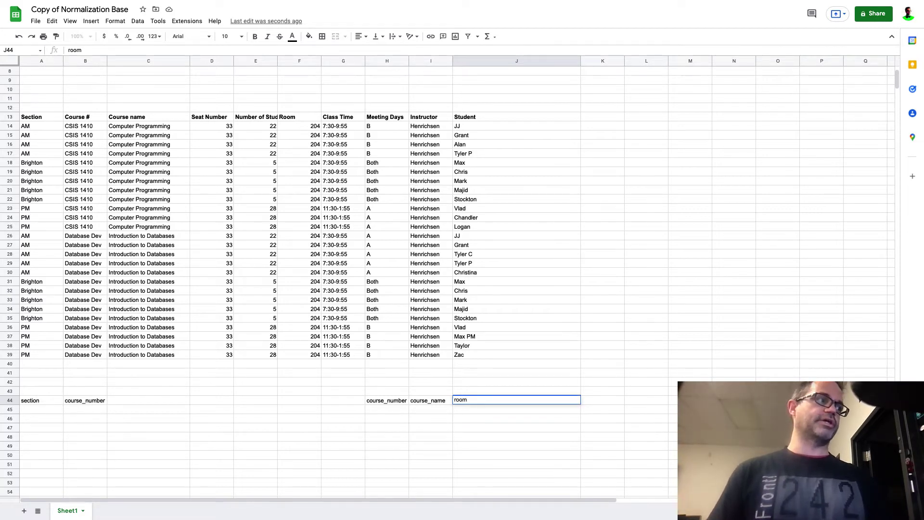
{"action": "key", "text": "Tab"}
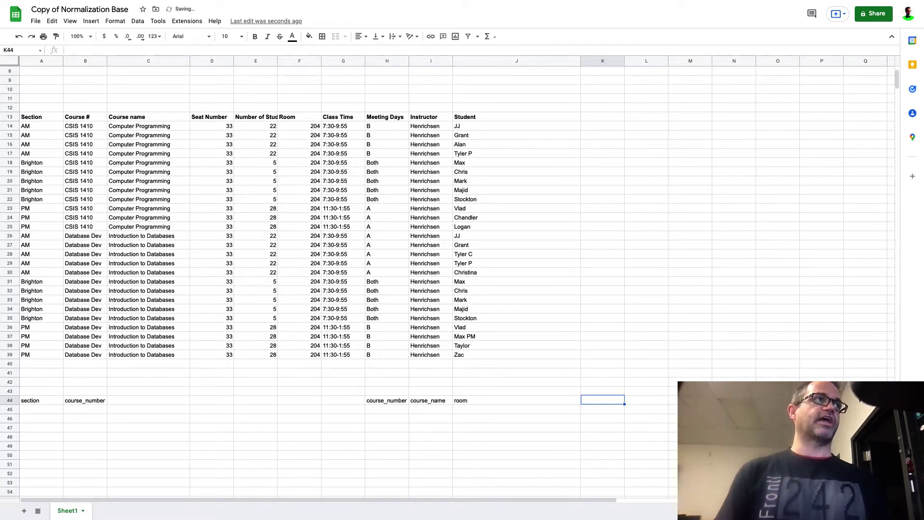
{"action": "type", "text": "seat_num"}
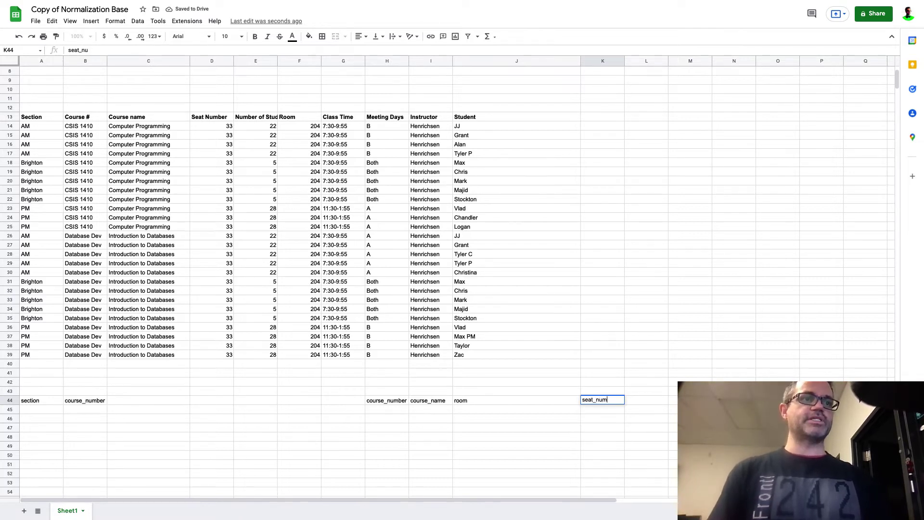
{"action": "type", "text": "ber"}
{"action": "key", "text": "Left"}
{"action": "key", "text": "Left"}
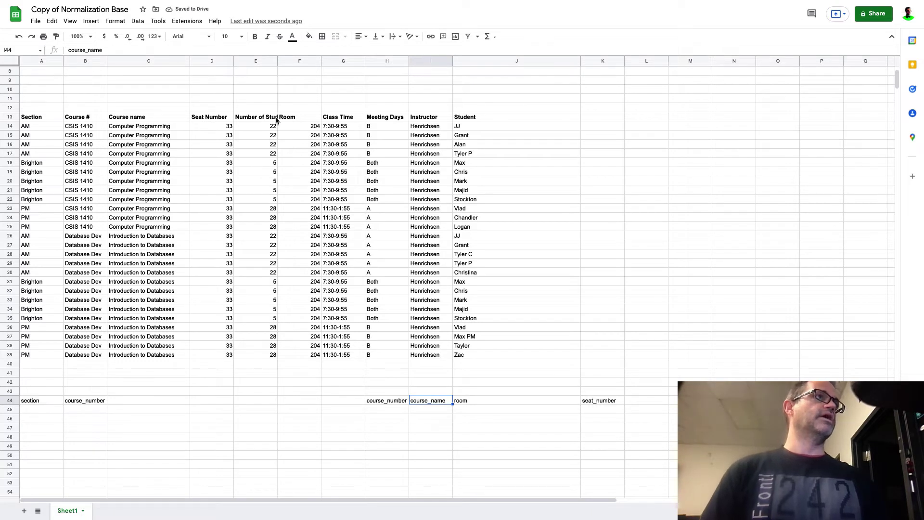
Add class_time and meeting_days headings from C44, and instructor in L44
{"action": "left_click", "coordinate": [118, 398]}
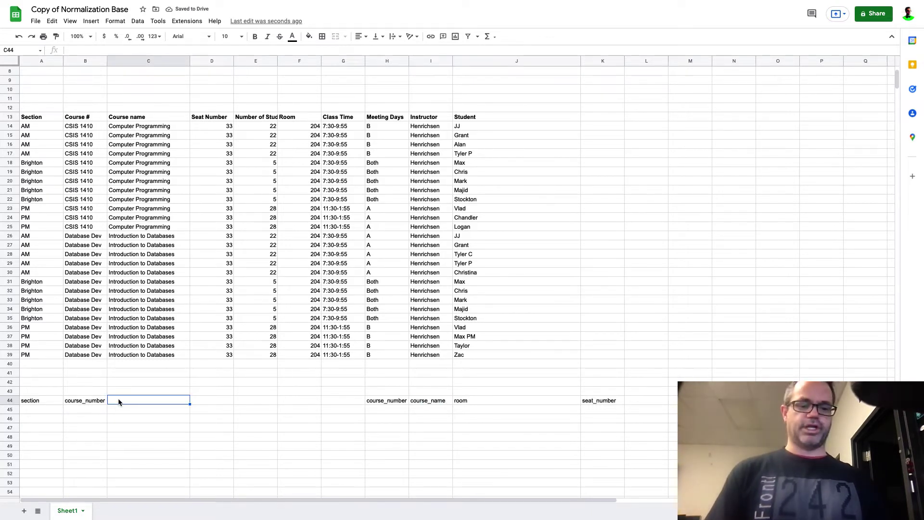
{"action": "type", "text": "class_time"}
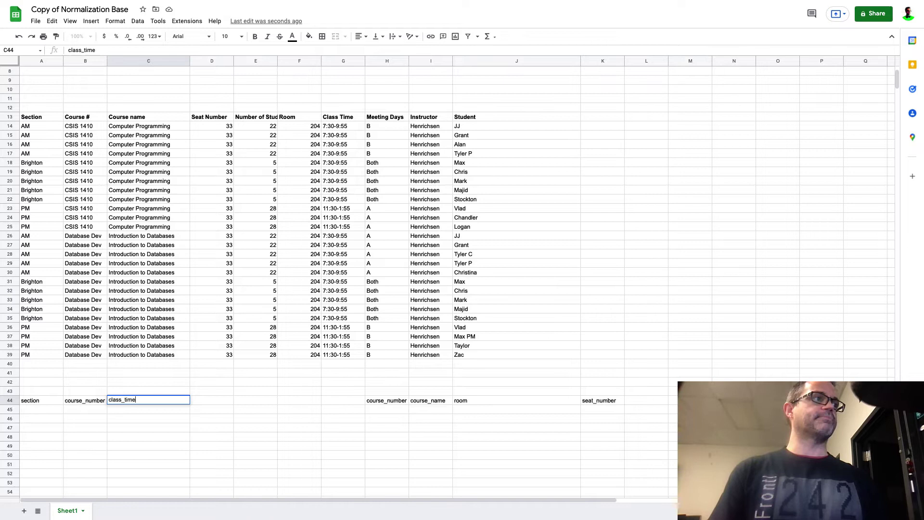
{"action": "key", "text": "Tab"}
{"action": "type", "text": "meeti"}
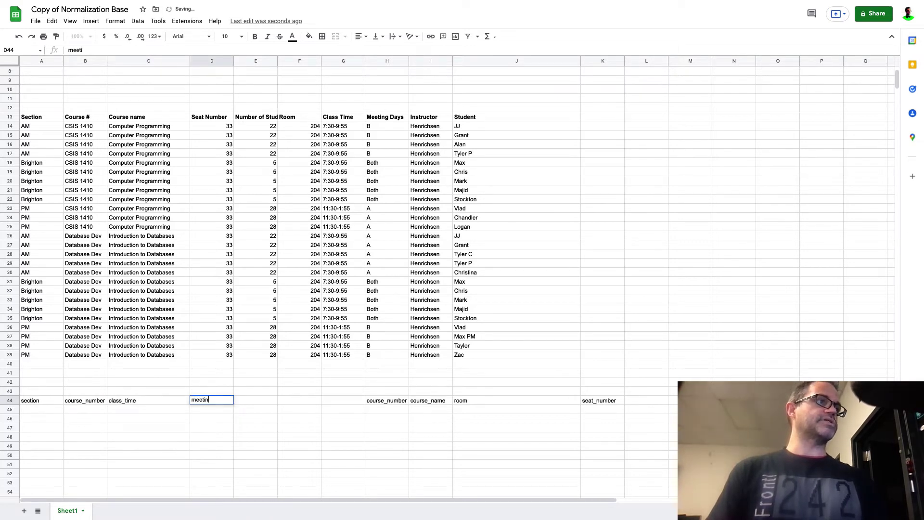
{"action": "type", "text": "ng_days"}
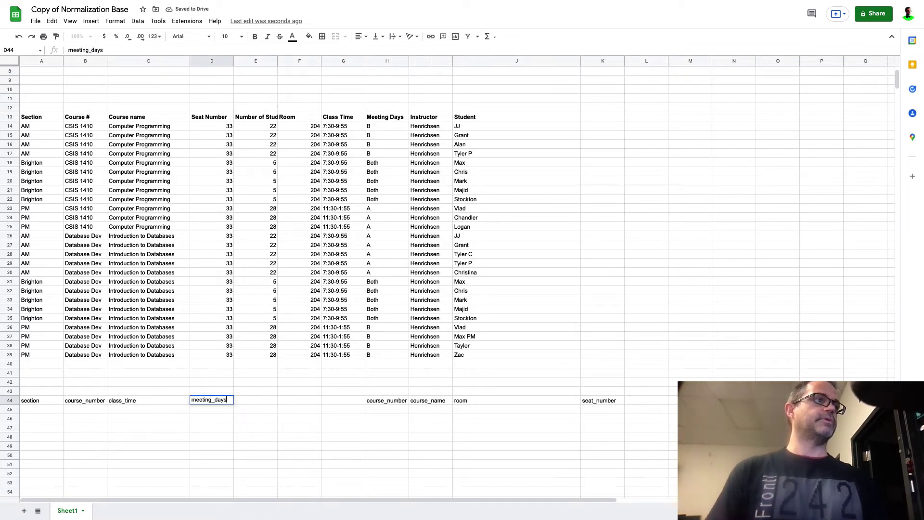
{"action": "key", "text": "Tab"}
{"action": "key", "text": "Left"}
{"action": "key", "text": "Left"}
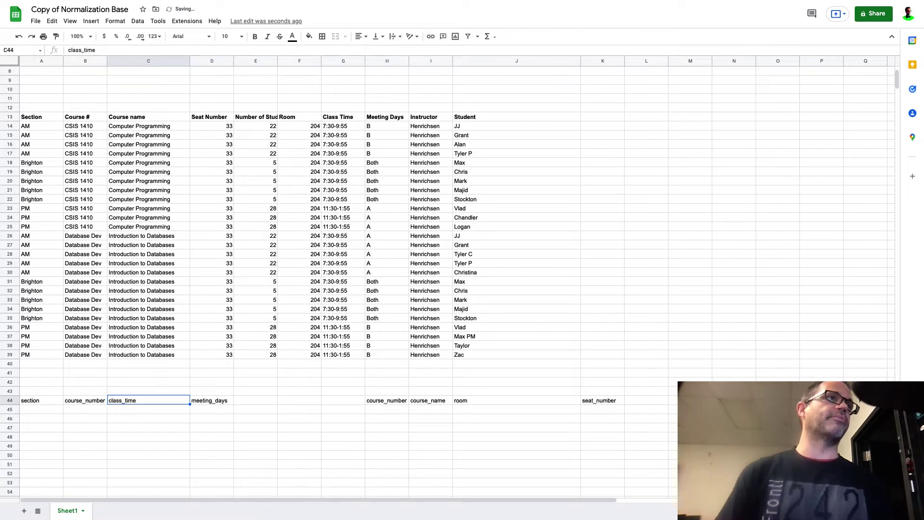
{"action": "key", "text": "Right"}
{"action": "key", "text": "Right"}
{"action": "key", "text": "Right"}
{"action": "key", "text": "Right"}
{"action": "key", "text": "Right"}
{"action": "key", "text": "Right"}
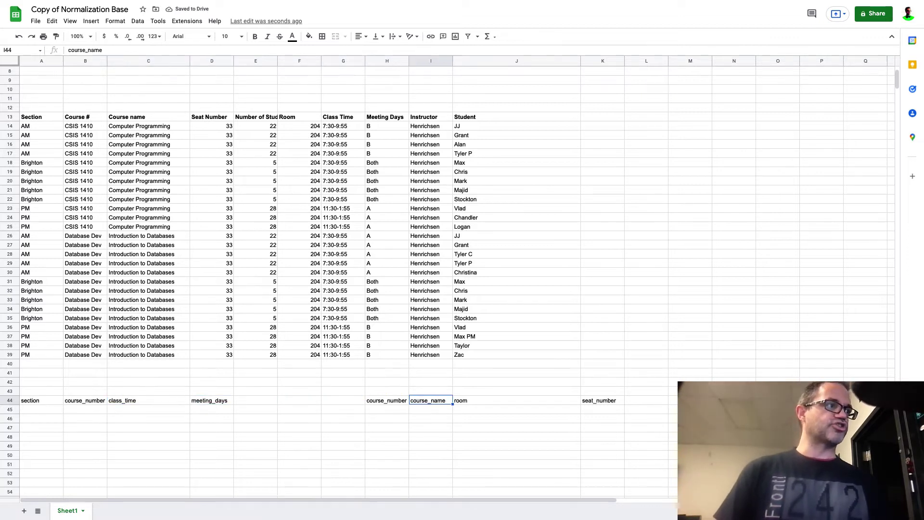
{"action": "key", "text": "Right"}
{"action": "key", "text": "Right"}
{"action": "key", "text": "Right"}
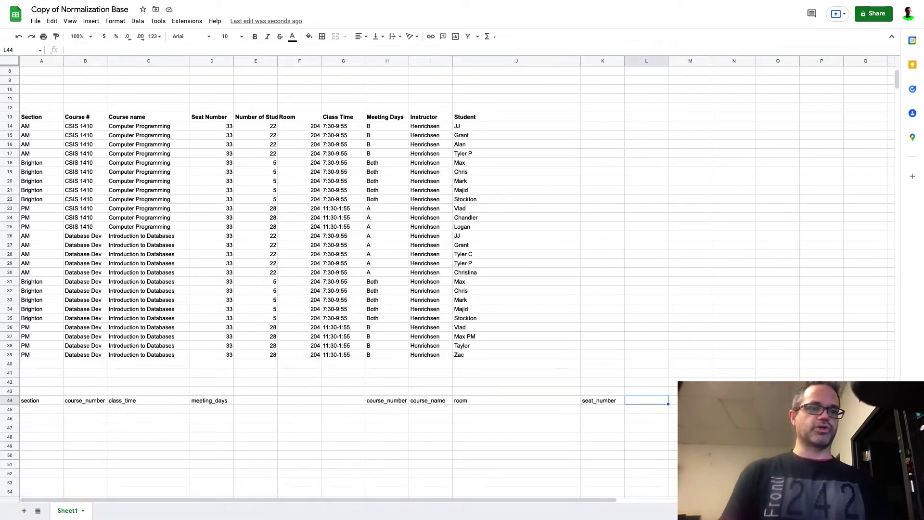
{"action": "type", "text": "instruc"}
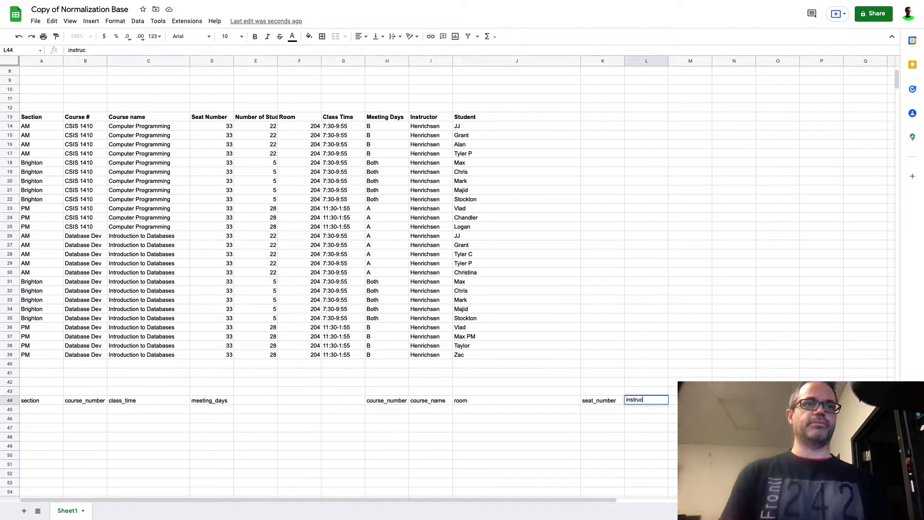
{"action": "type", "text": "tor"}
{"action": "key", "text": "Right"}
{"action": "key", "text": "Right"}
{"action": "type", "text": "s"}
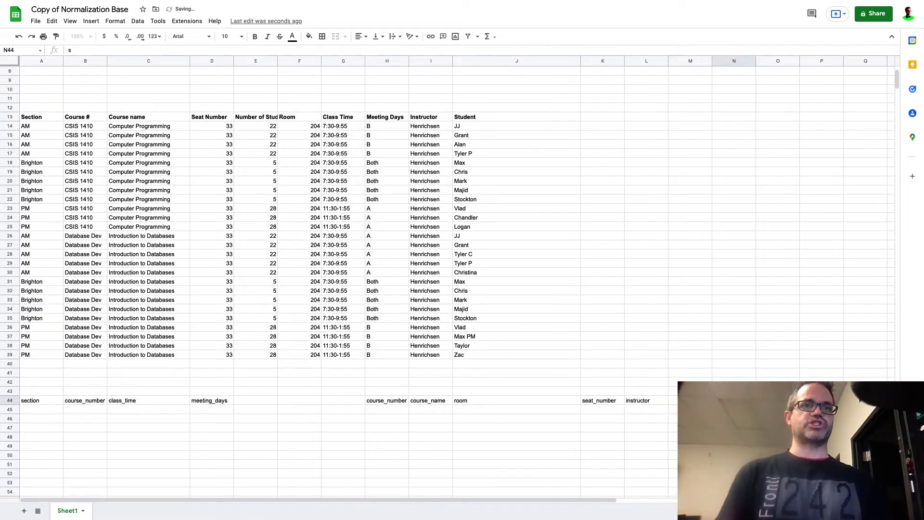
{"action": "type", "text": "tudent"}
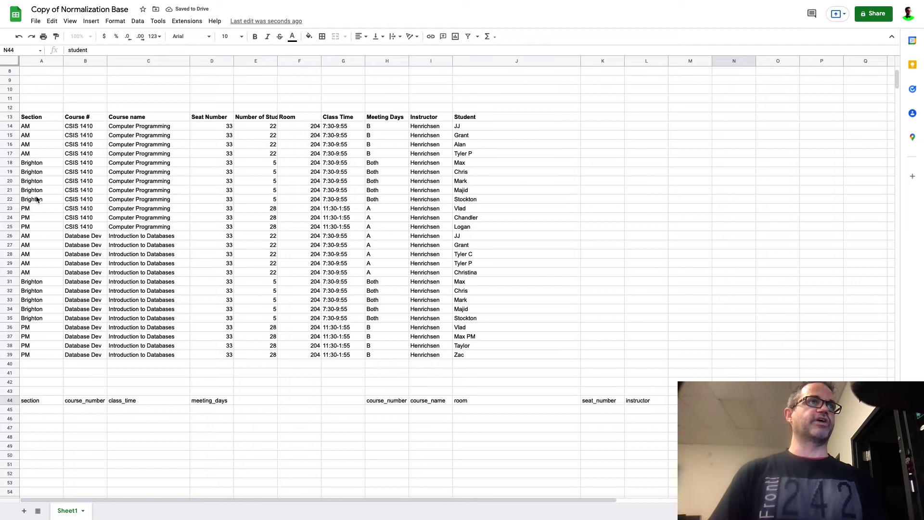
Check the original column headings and enter number_of_students in E44
{"action": "left_click", "coordinate": [490, 117]}
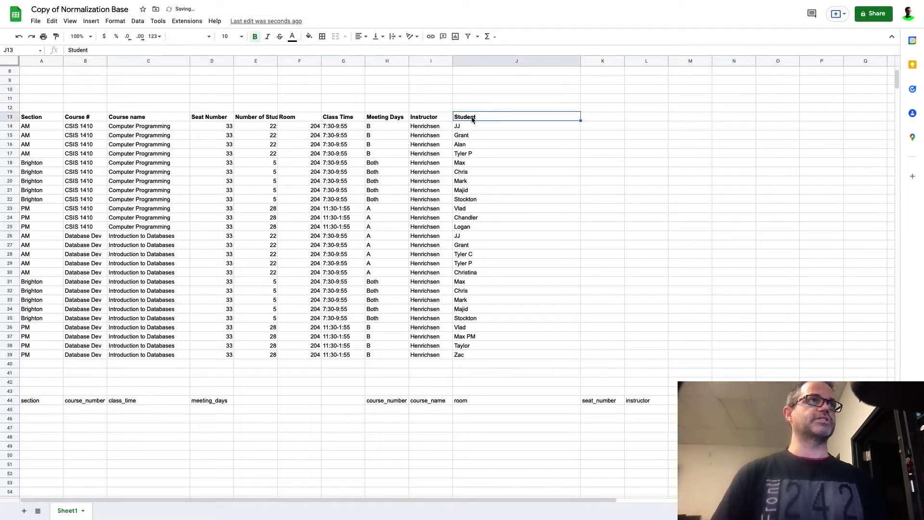
{"action": "left_click", "coordinate": [436, 118]}
{"action": "left_click", "coordinate": [390, 120]}
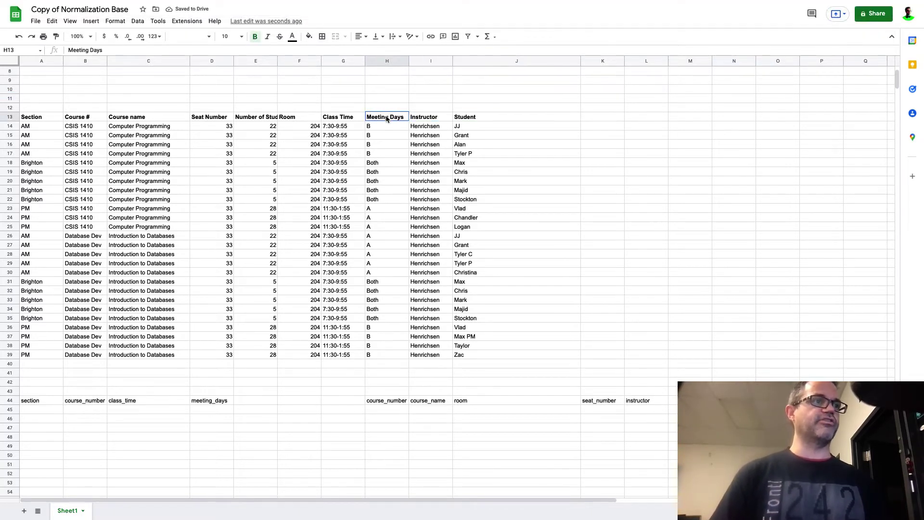
{"action": "left_click", "coordinate": [353, 117]}
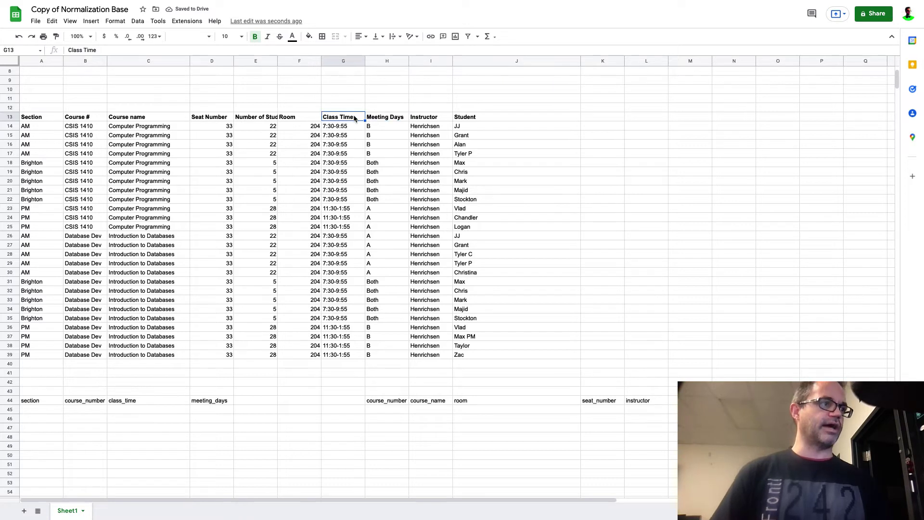
{"action": "left_click", "coordinate": [285, 121]}
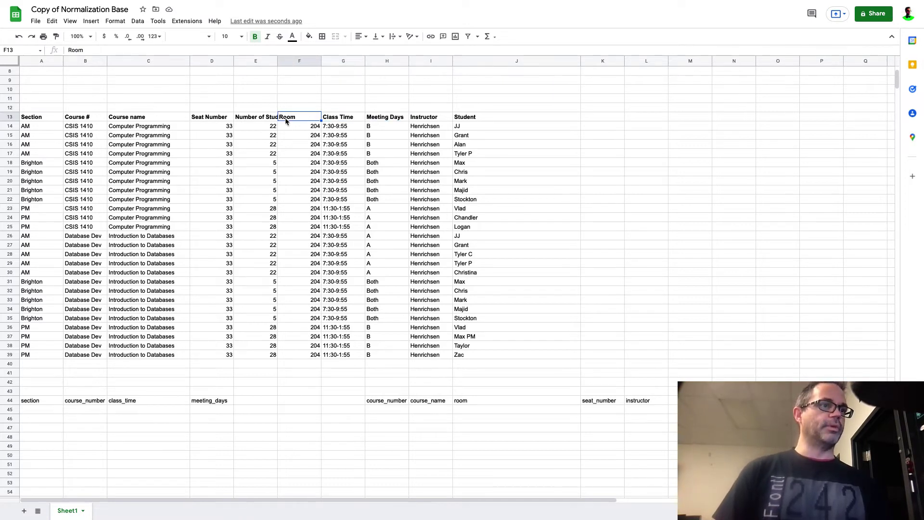
{"action": "left_click", "coordinate": [255, 121]}
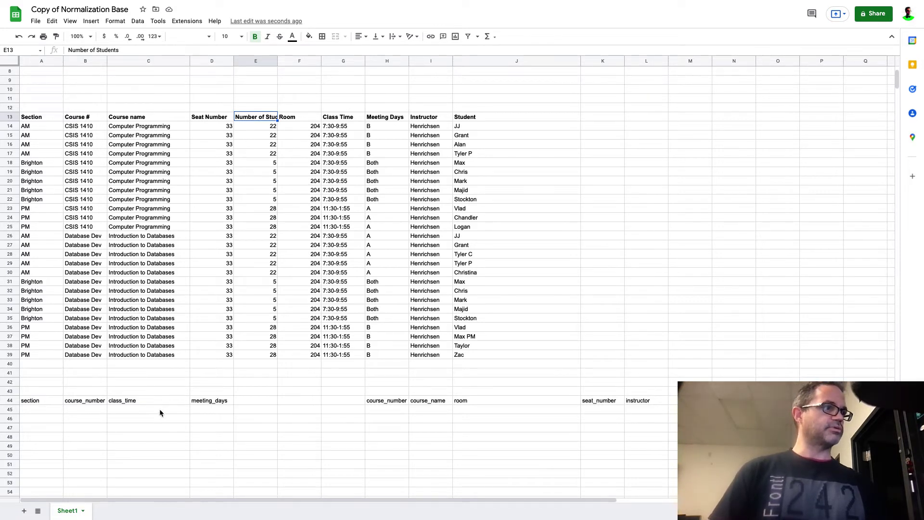
{"action": "left_click", "coordinate": [241, 404]}
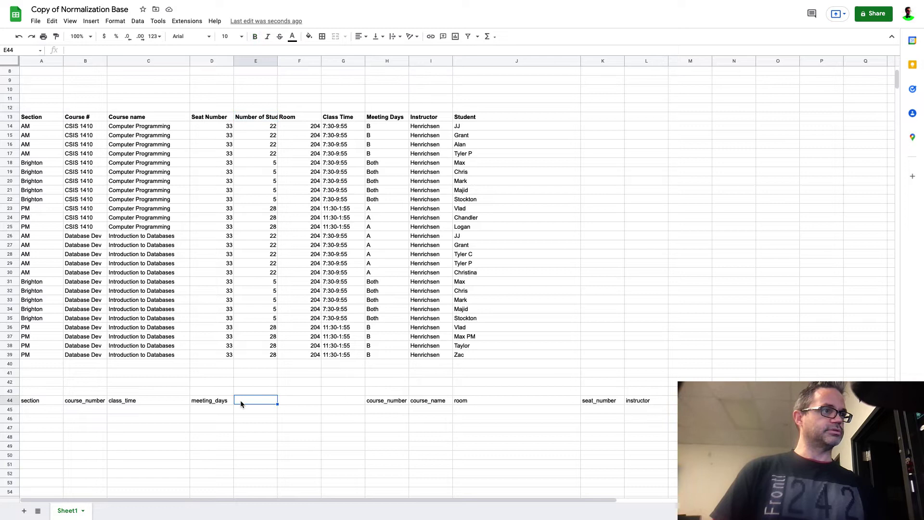
{"action": "type", "text": "num ber"}
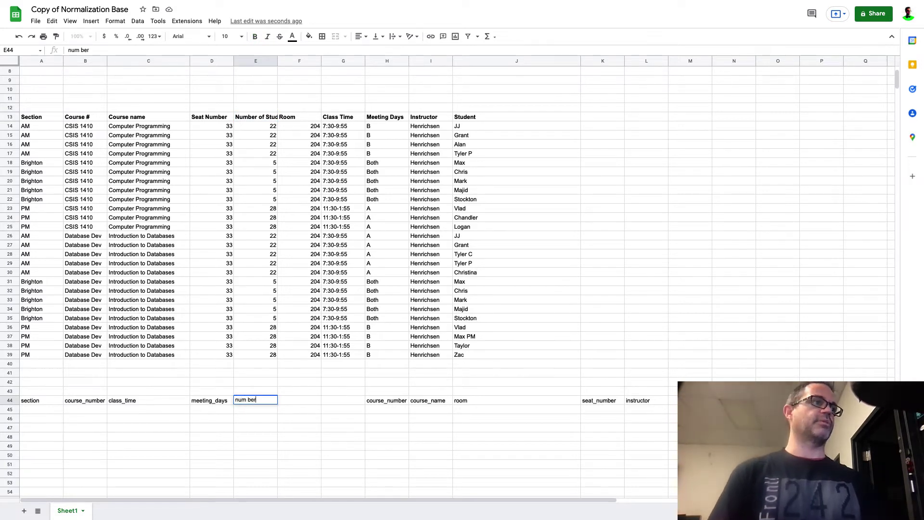
{"action": "type", "text": "B"}
{"action": "type", "text": "b"}
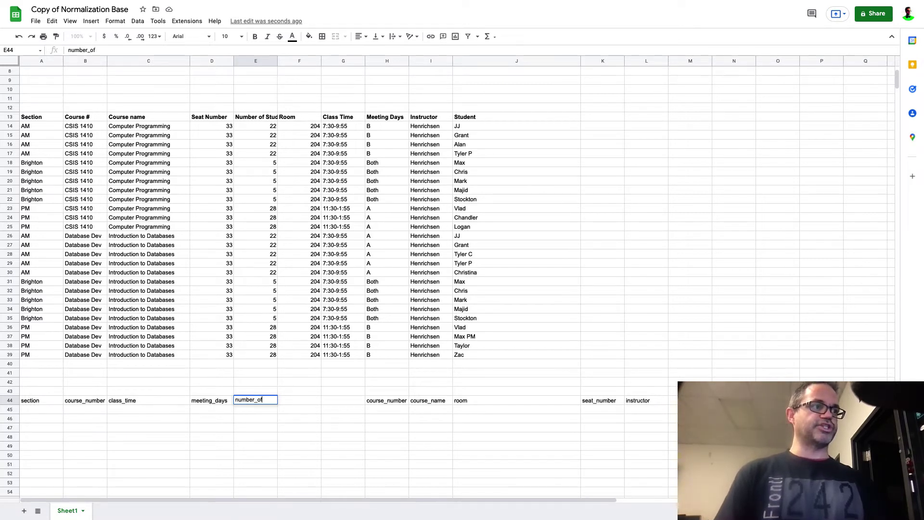
{"action": "type", "text": "ents"}
{"action": "key", "text": "Return"}
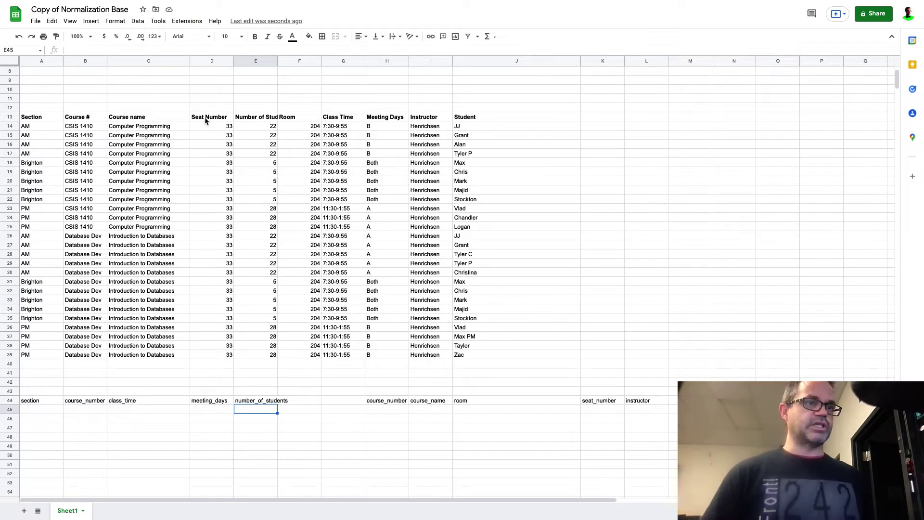
{"action": "left_click", "coordinate": [163, 121]}
{"action": "left_click", "coordinate": [87, 120]}
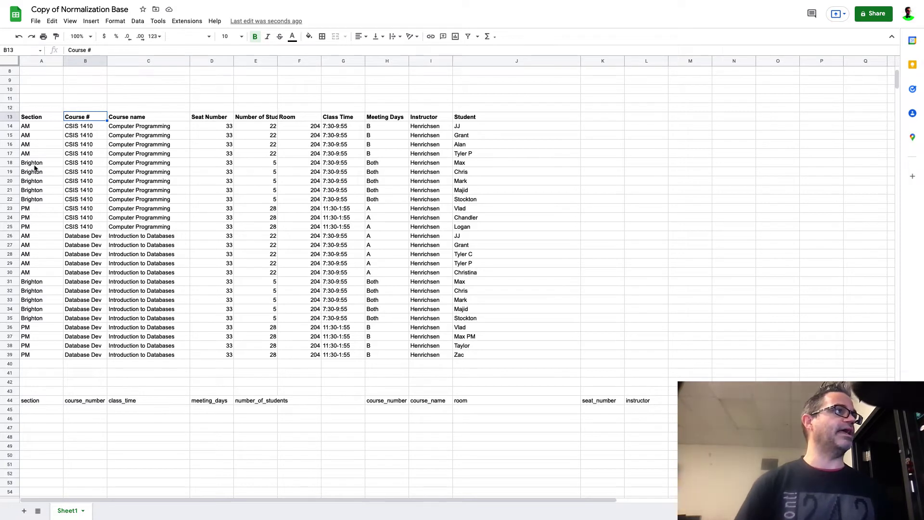
Enter AM and PM in A45:A46 with course numbers CSIS 1410 and Database Dev
{"action": "left_click", "coordinate": [42, 411]}
{"action": "type", "text": "AM"}
{"action": "key", "text": "Return"}
{"action": "type", "text": "PM"}
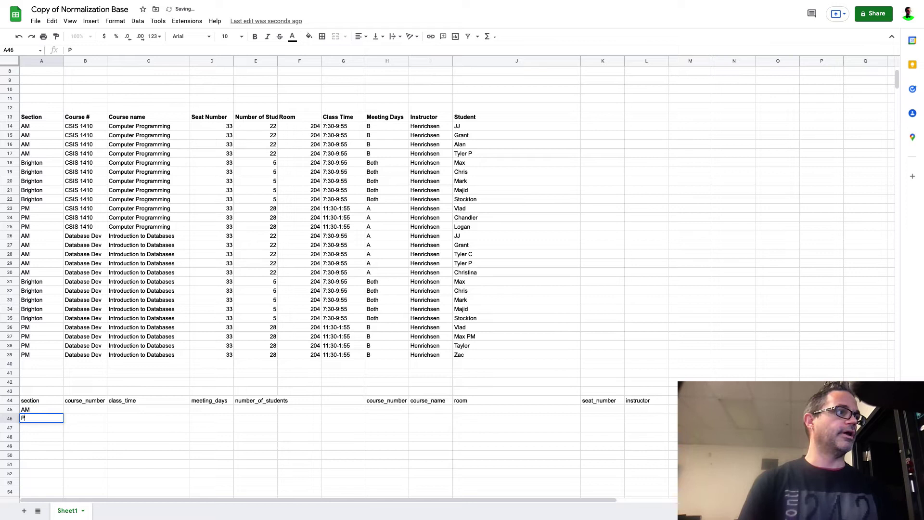
{"action": "key", "text": "Up"}
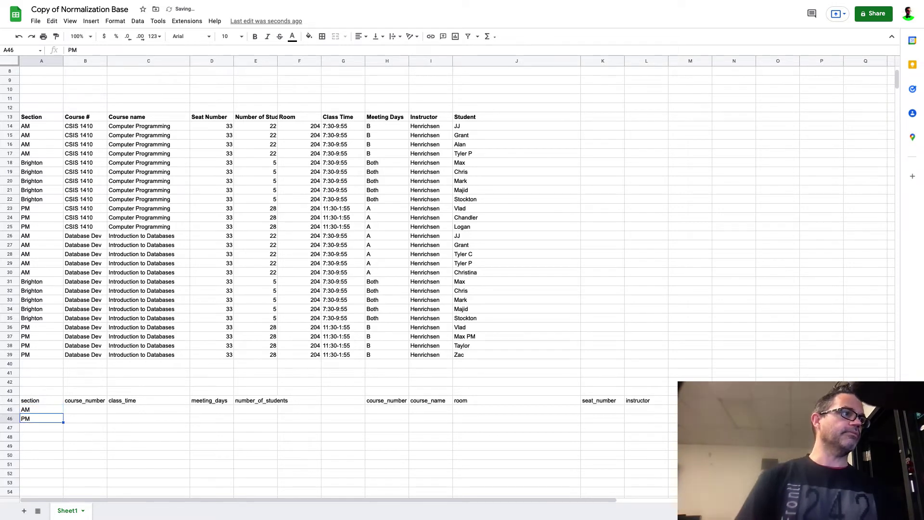
{"action": "key", "text": "Tab"}
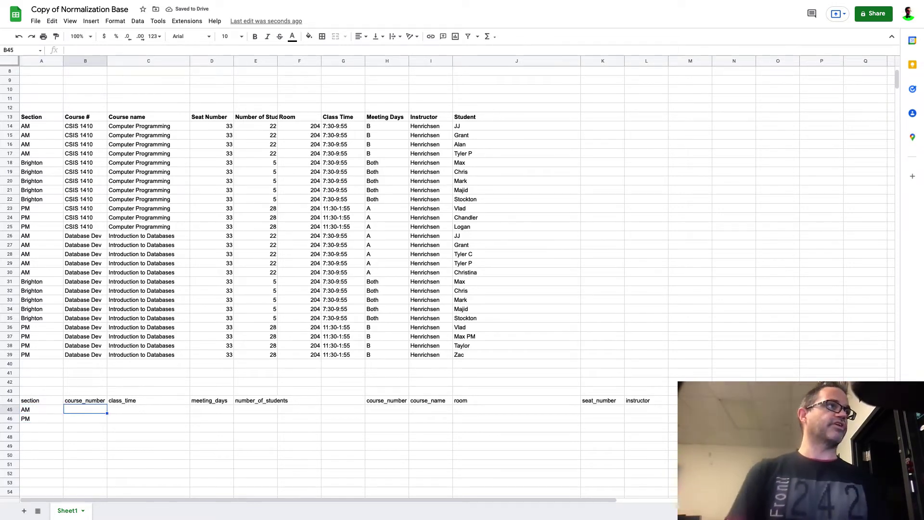
{"action": "type", "text": "CS140"}
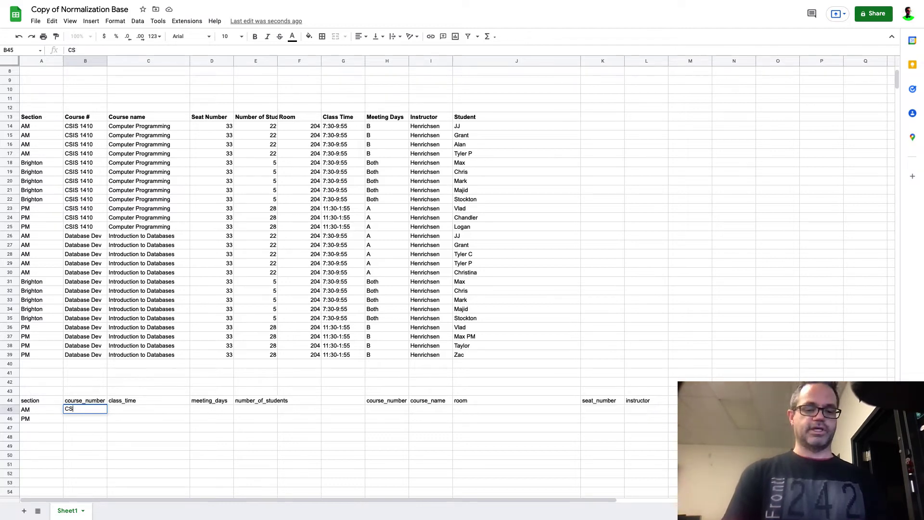
{"action": "type", "text": "14"}
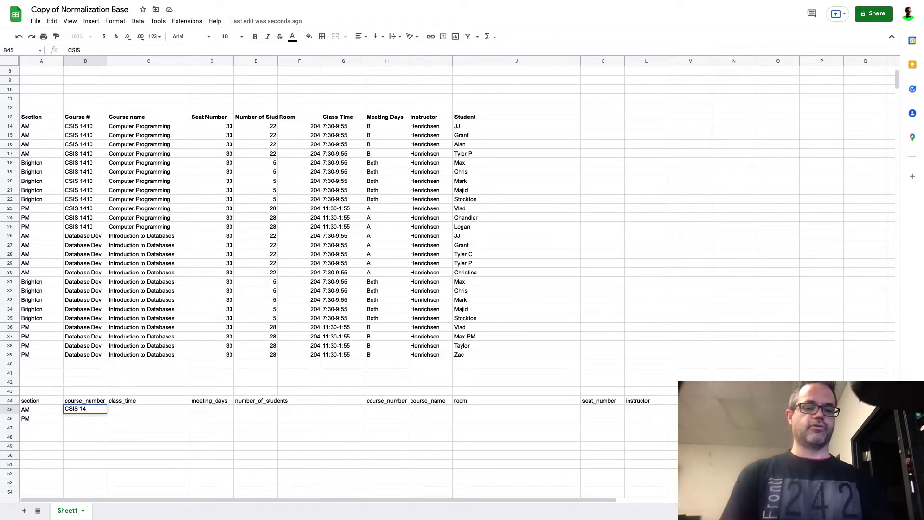
{"action": "type", "text": "10"}
{"action": "key", "text": "Return"}
{"action": "type", "text": "EDa"}
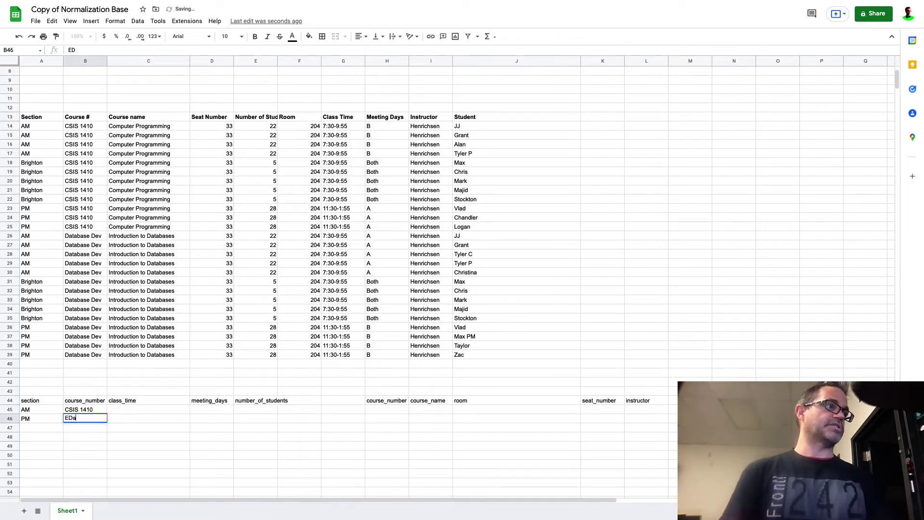
{"action": "type", "text": "a"}
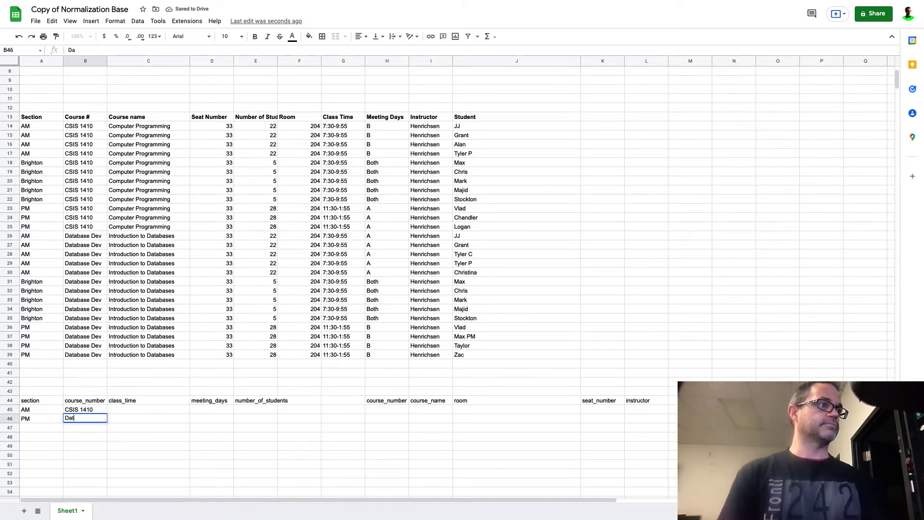
{"action": "type", "text": "tabaseDev"}
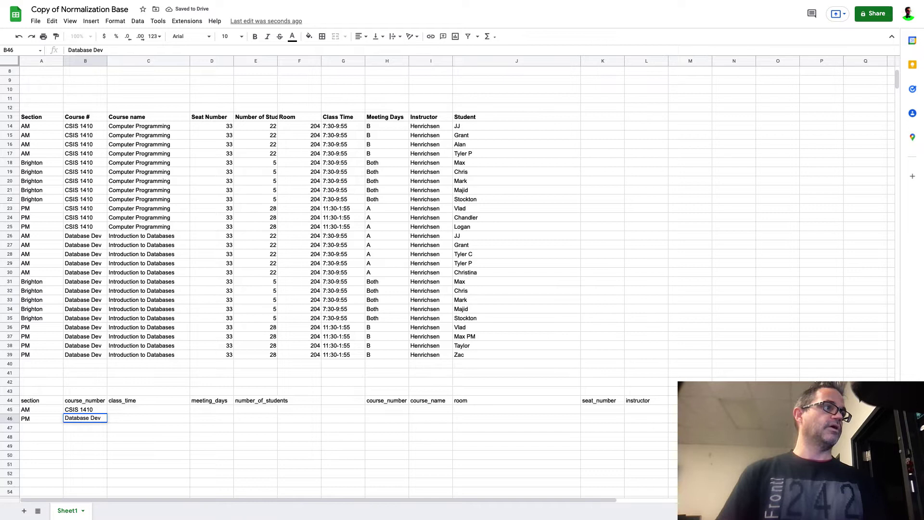
{"action": "left_click", "coordinate": [149, 409]}
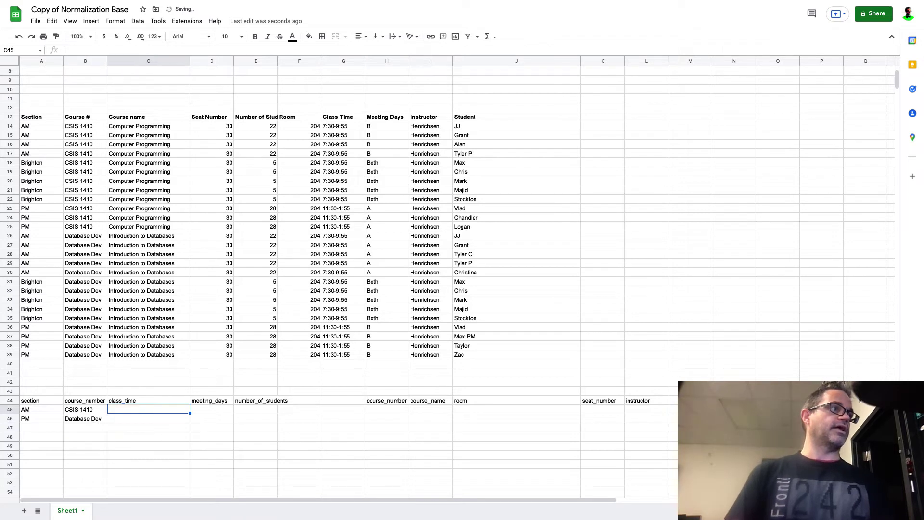
{"action": "left_click", "coordinate": [346, 129]}
Copy class times 7:30-9:55 and 11:30-1:55 into the two class_time rows
{"action": "key", "text": "ctrl+c"}
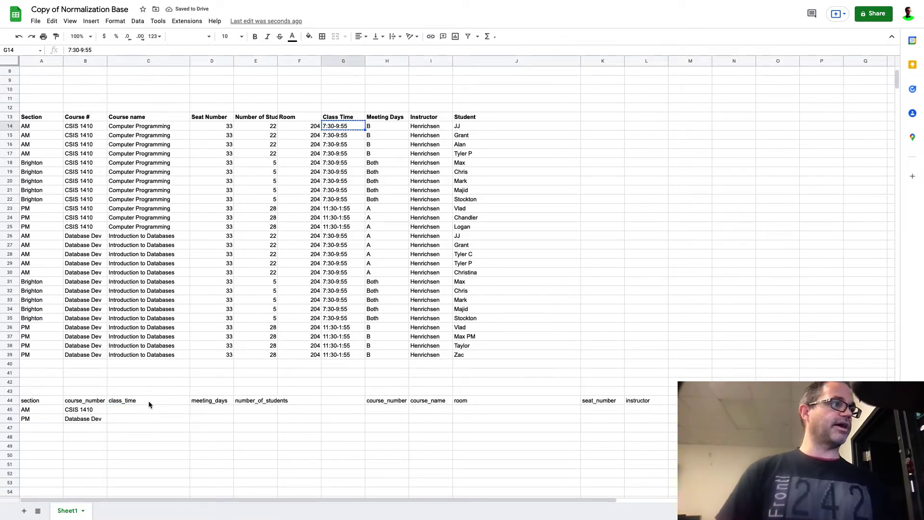
{"action": "left_click", "coordinate": [146, 410]}
{"action": "key", "text": "ctrl+v"}
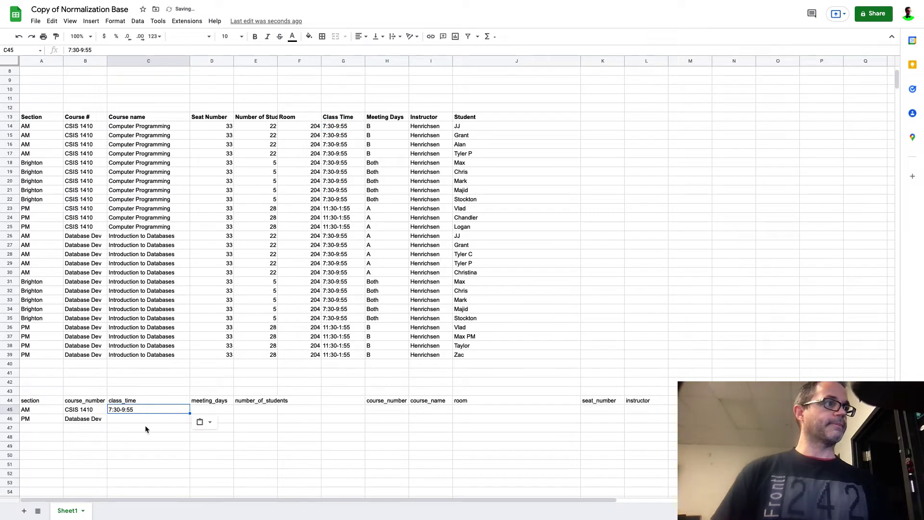
{"action": "left_click", "coordinate": [333, 227]}
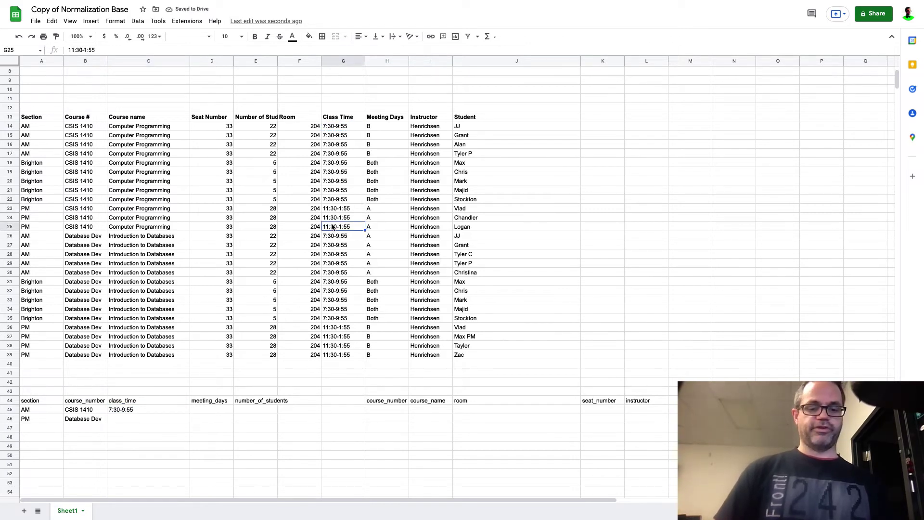
{"action": "key", "text": "ctrl+c"}
{"action": "left_click", "coordinate": [146, 422]}
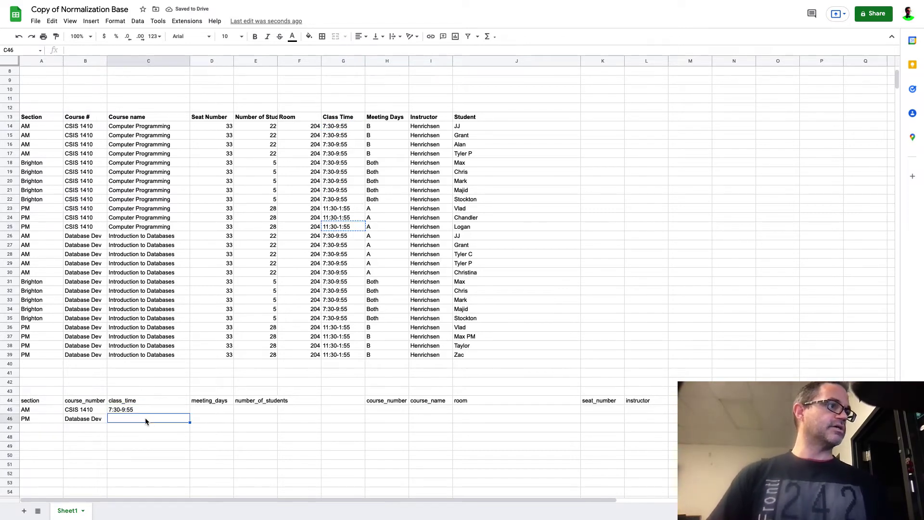
{"action": "key", "text": "ctrl+v"}
Set meeting days B for both rows, with 22 and 28 students
{"action": "left_click", "coordinate": [209, 405]}
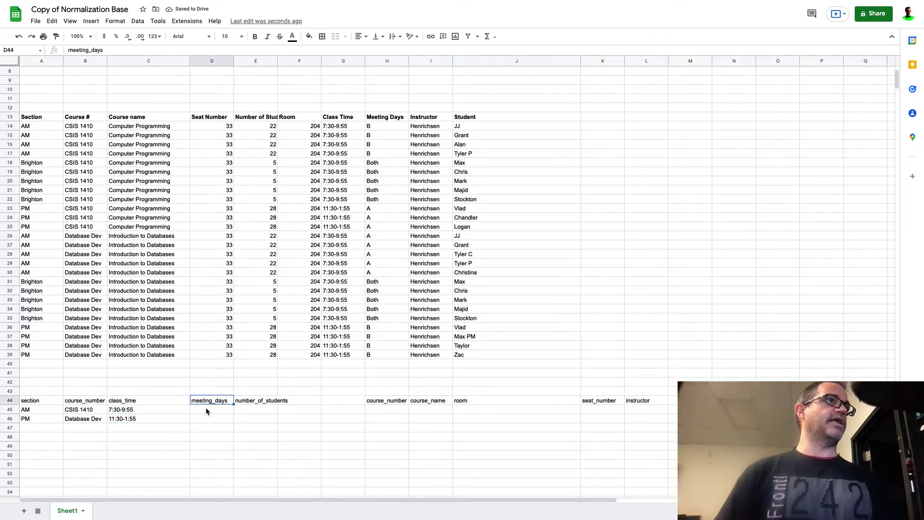
{"action": "left_click", "coordinate": [207, 411]}
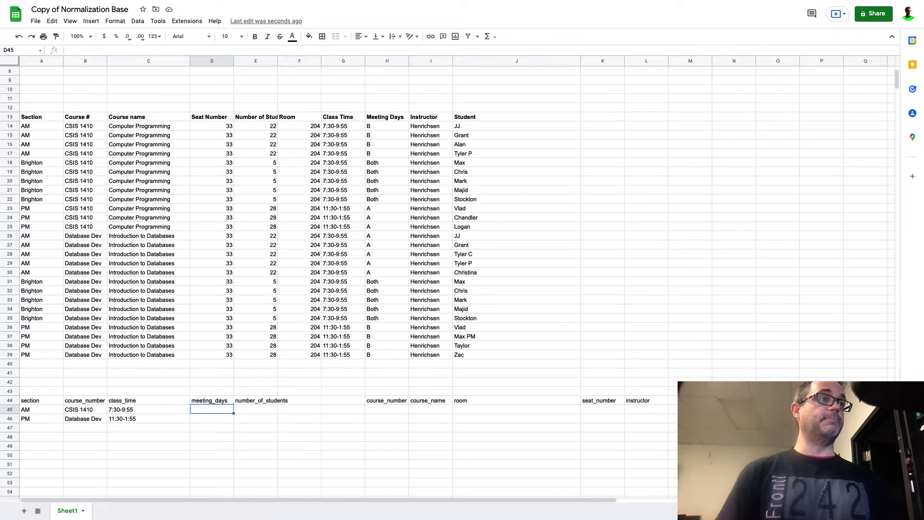
{"action": "type", "text": "B"}
{"action": "key", "text": "Tab"}
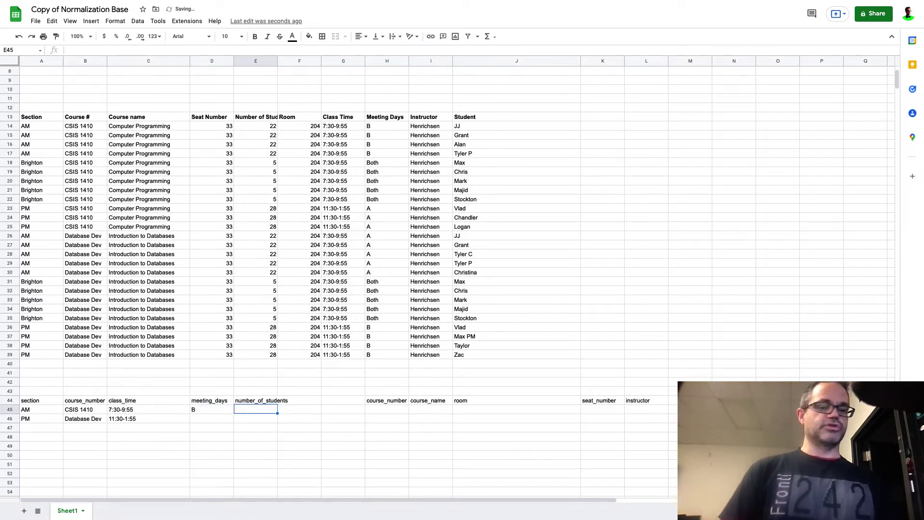
{"action": "type", "text": "22"}
{"action": "key", "text": "Down"}
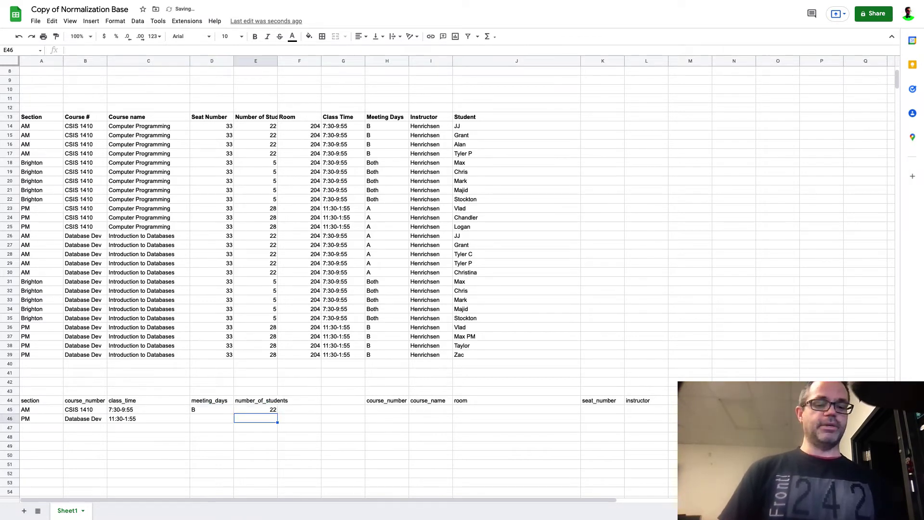
{"action": "type", "text": "28"}
{"action": "key", "text": "Left"}
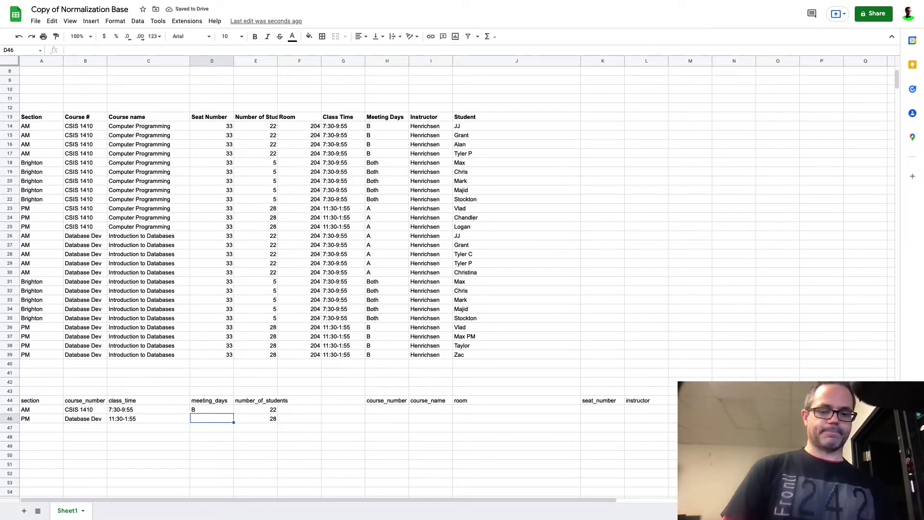
{"action": "type", "text": "B"}
{"action": "key", "text": "Left"}
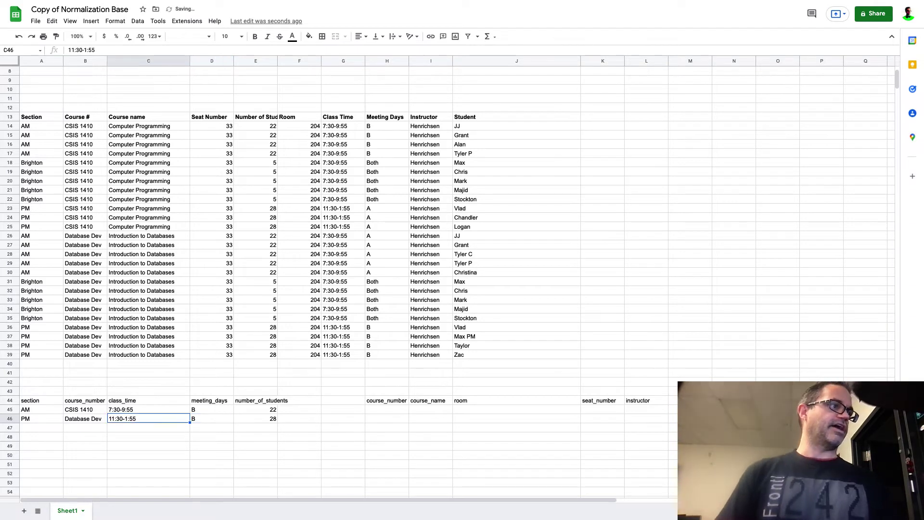
{"action": "key", "text": "Left"}
{"action": "key", "text": "Left"}
Enter sections AM, PM, Brighton and Brighton in A47:A50
{"action": "key", "text": "Down"}
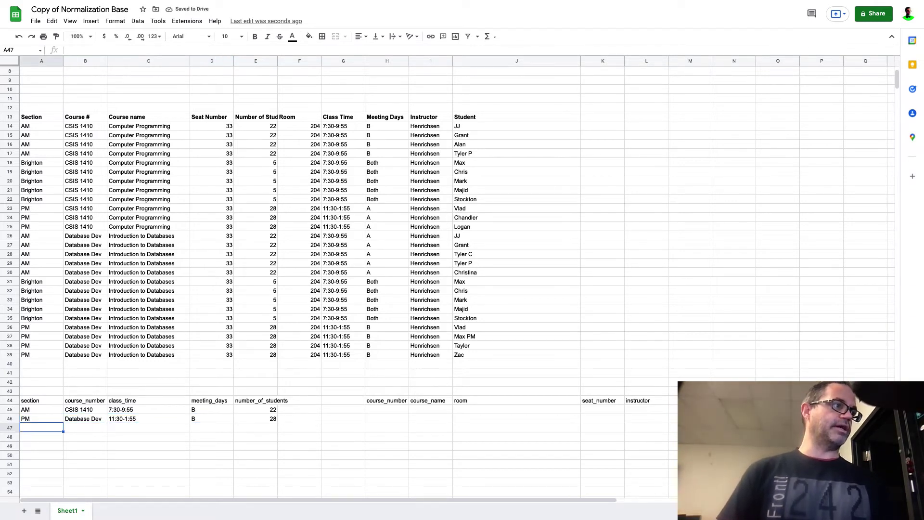
{"action": "key", "text": "Up"}
{"action": "key", "text": "Up"}
{"action": "key", "text": "Down"}
{"action": "key", "text": "Down"}
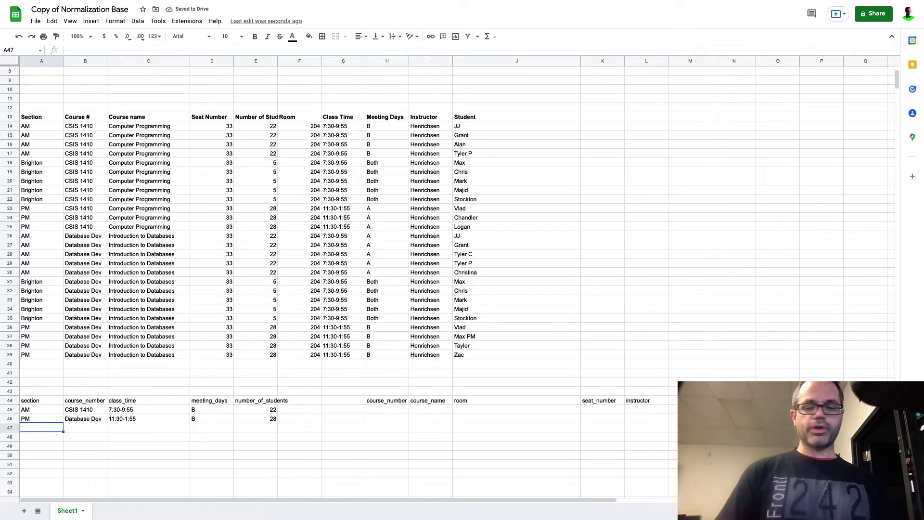
{"action": "type", "text": "AM"}
{"action": "key", "text": "Return"}
{"action": "type", "text": "PM"}
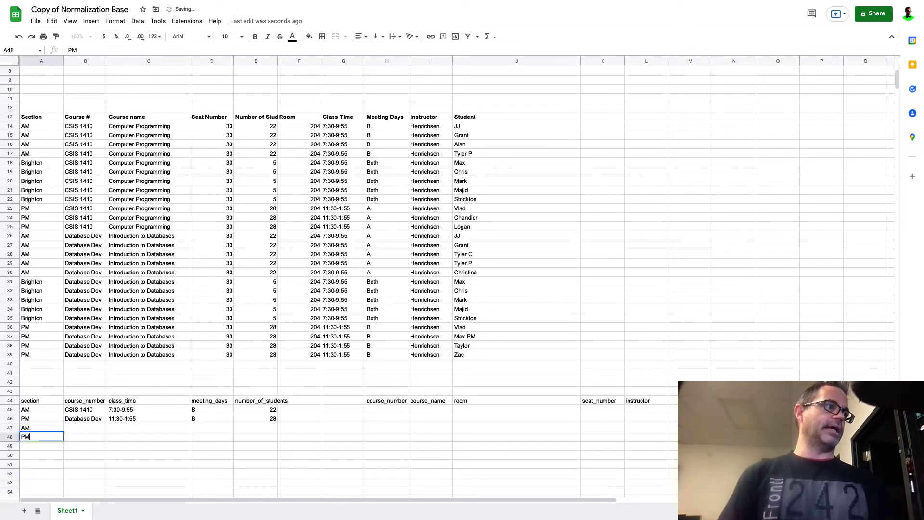
{"action": "key", "text": "Return"}
{"action": "type", "text": "Bright"}
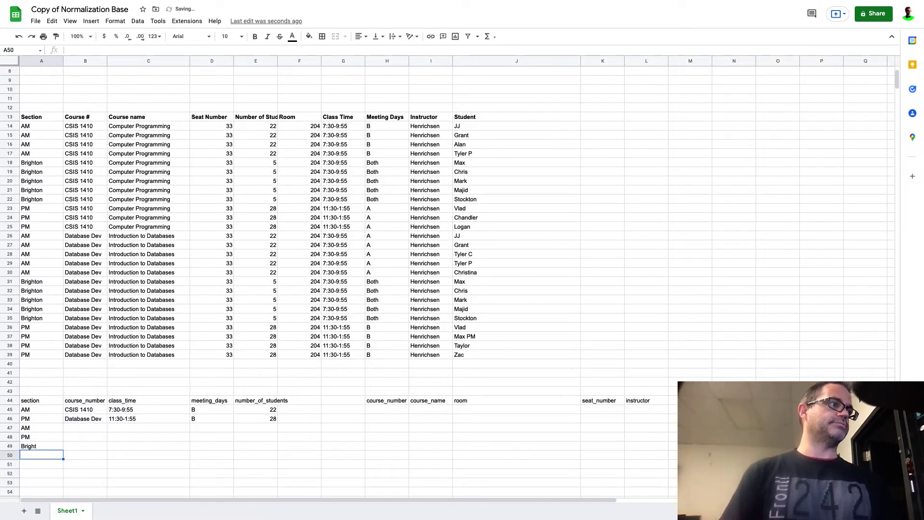
{"action": "type", "text": "on"}
{"action": "key", "text": "Return"}
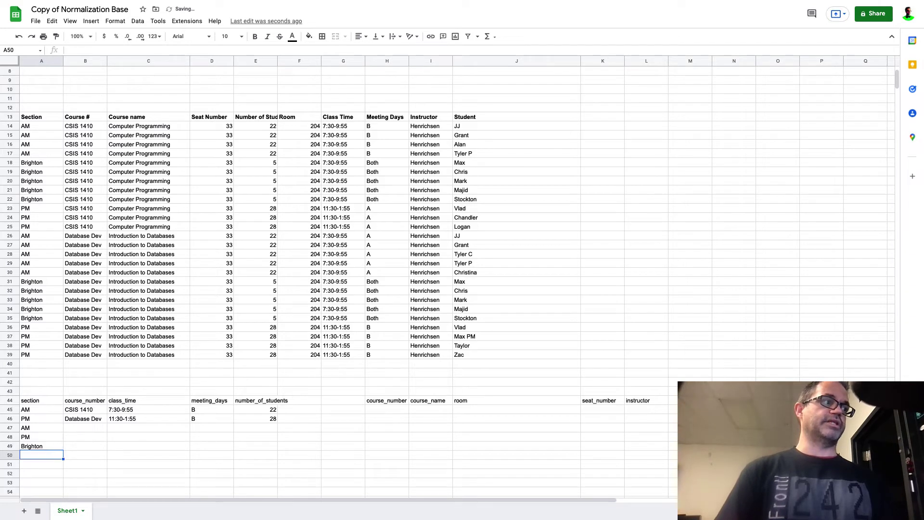
{"action": "type", "text": "Brighton"}
{"action": "key", "text": "Tab"}
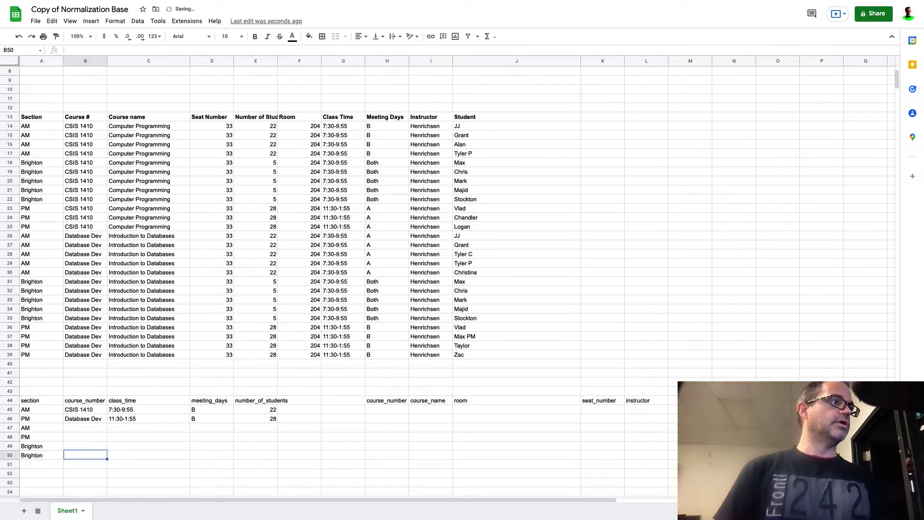
Fill B47:B50 with course numbers Database Dev, CSIS 1410, CSIS 1410 and Database Dev
{"action": "key", "text": "Up"}
{"action": "key", "text": "Up"}
{"action": "key", "text": "Up"}
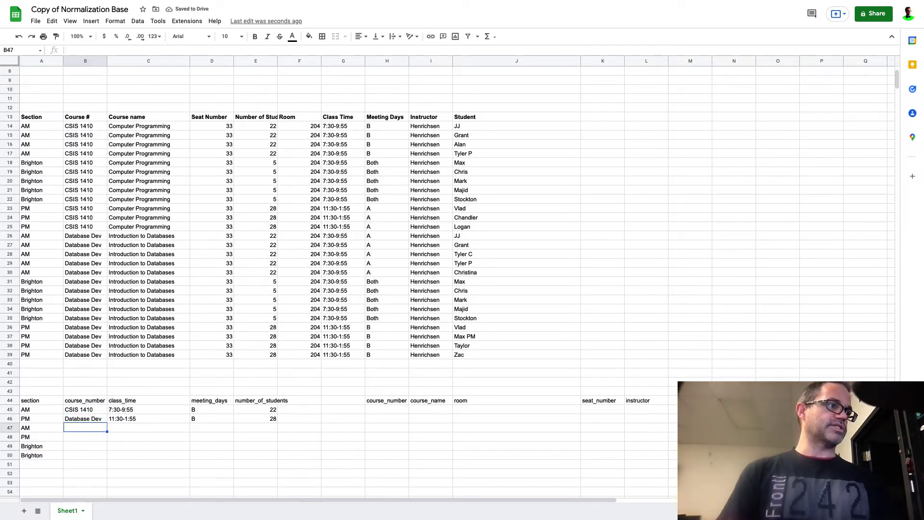
{"action": "type", "text": "Database Dev"}
{"action": "key", "text": "Return"}
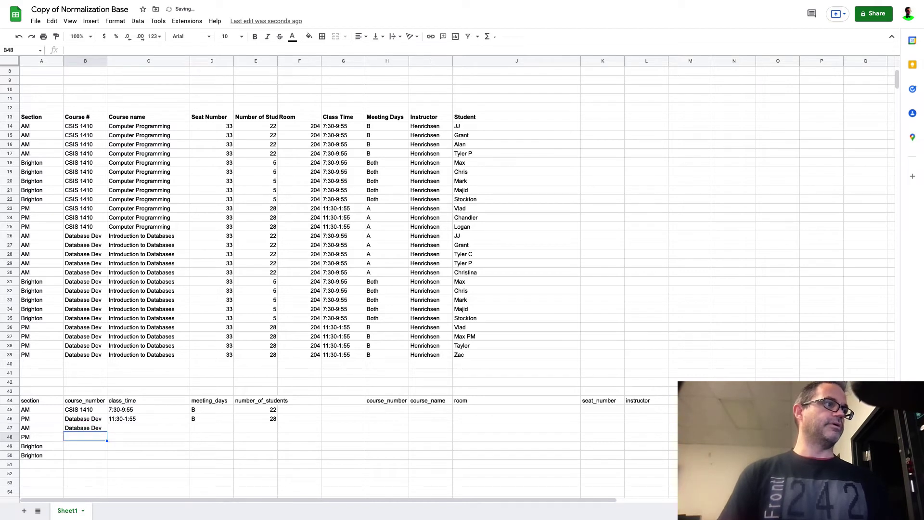
{"action": "type", "text": "CSI"}
{"action": "key", "text": "Return"}
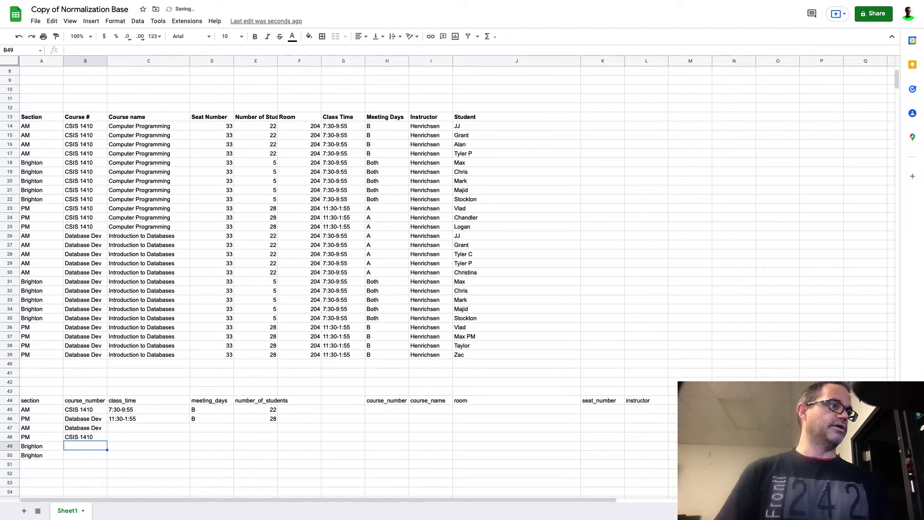
{"action": "type", "text": "CSi"}
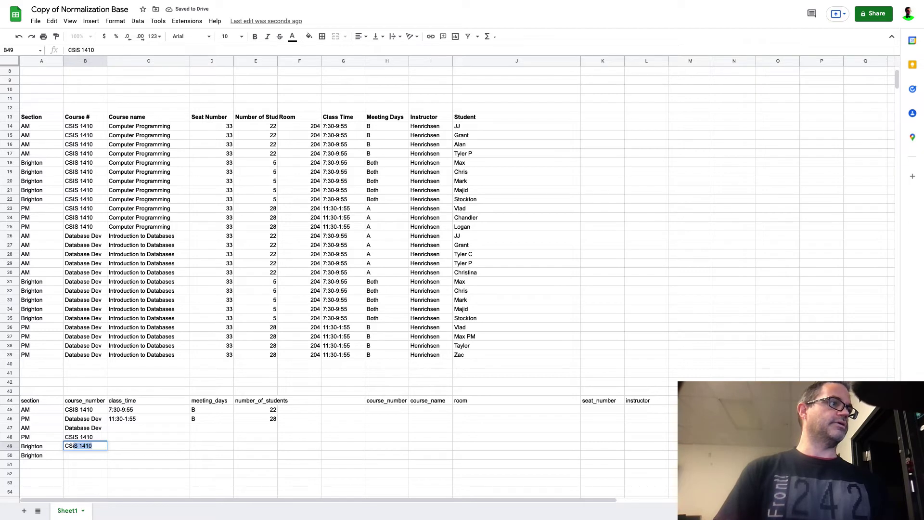
{"action": "key", "text": "Return"}
{"action": "type", "text": "Database Dev"}
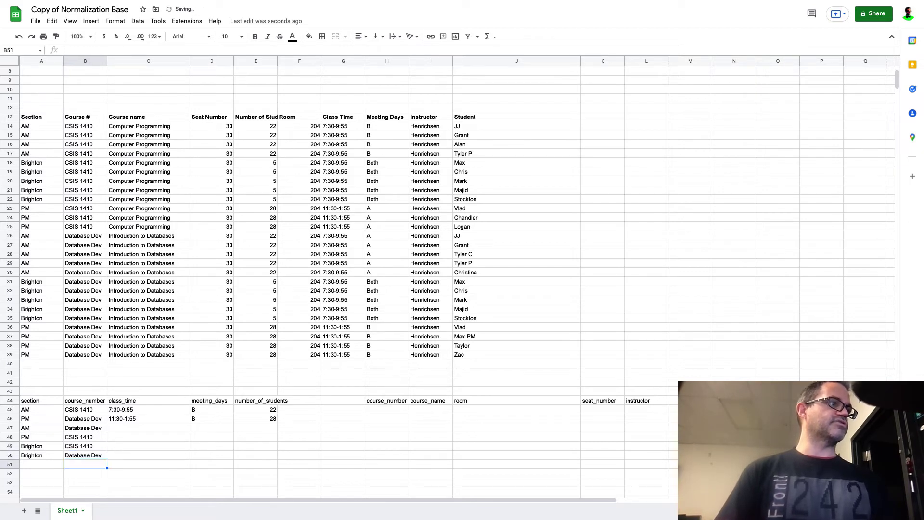
{"action": "key", "text": "Return"}
{"action": "key", "text": "Up"}
{"action": "key", "text": "Up"}
{"action": "key", "text": "Up"}
Copy the 7:30-9:55 class time into the new AM row and both Brighton rows
{"action": "key", "text": "Up"}
{"action": "key", "text": "Right"}
{"action": "key", "text": "Right"}
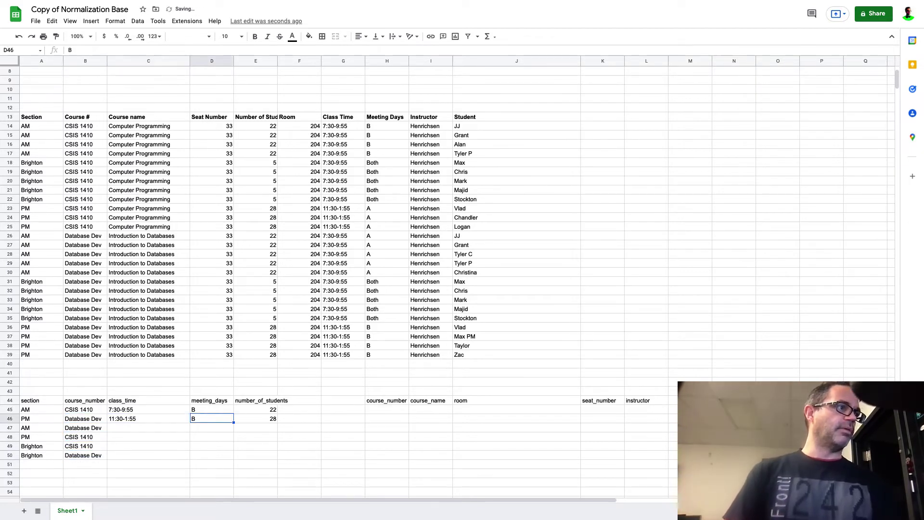
{"action": "key", "text": "Up"}
{"action": "key", "text": "Left"}
{"action": "key", "text": "ctrl+c"}
{"action": "key", "text": "Down"}
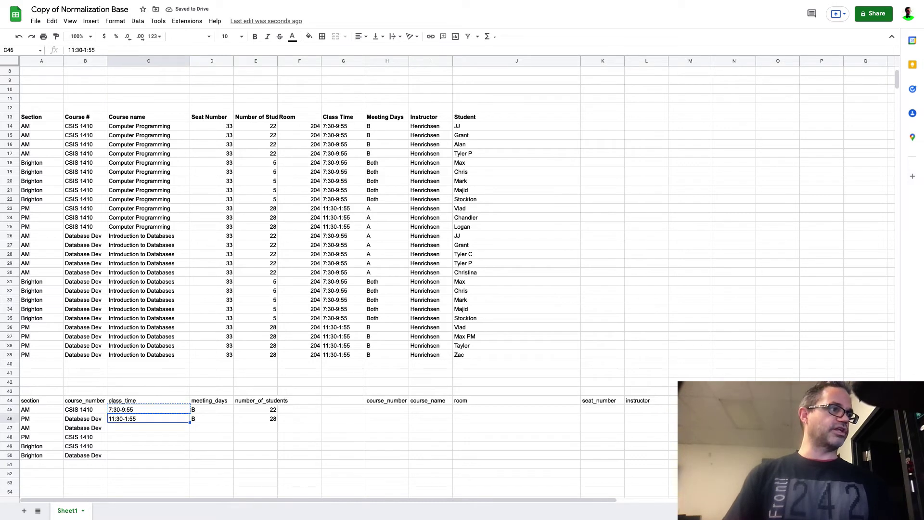
{"action": "key", "text": "Down"}
{"action": "key", "text": "Down"}
{"action": "key", "text": "Down"}
{"action": "key", "text": "Up"}
{"action": "key", "text": "Up"}
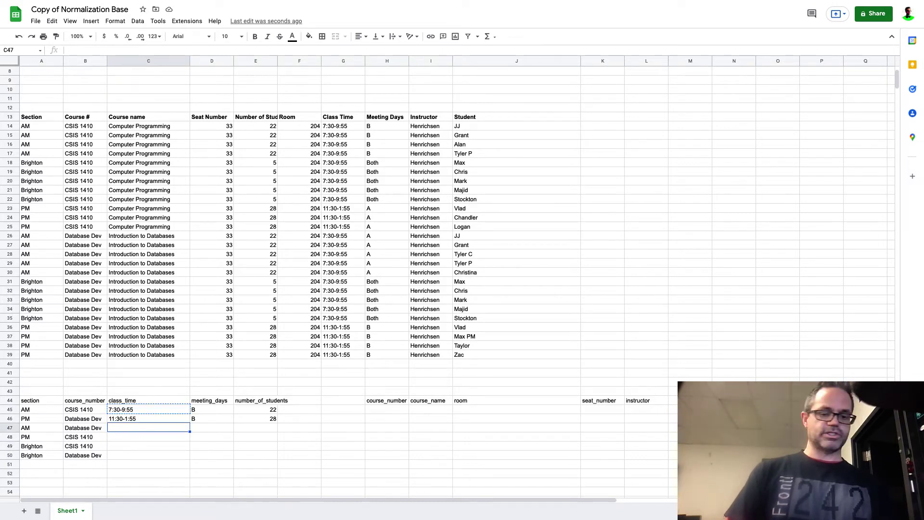
{"action": "key", "text": "ctrl+v"}
{"action": "key", "text": "Down"}
{"action": "key", "text": "Down"}
{"action": "key", "text": "shift+Down"}
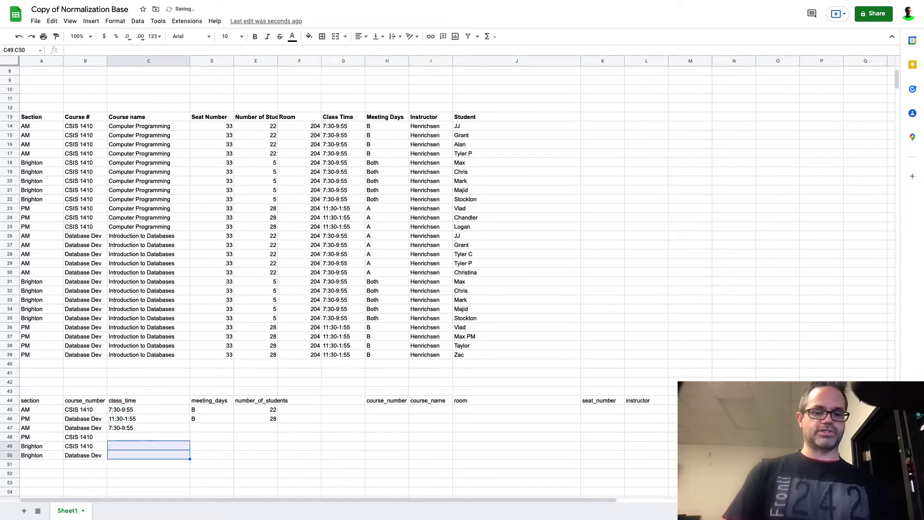
{"action": "key", "text": "ctrl+v"}
Copy the 11:30-1:55 class time into the new PM row
{"action": "key", "text": "Up"}
{"action": "key", "text": "Up"}
{"action": "key", "text": "Up"}
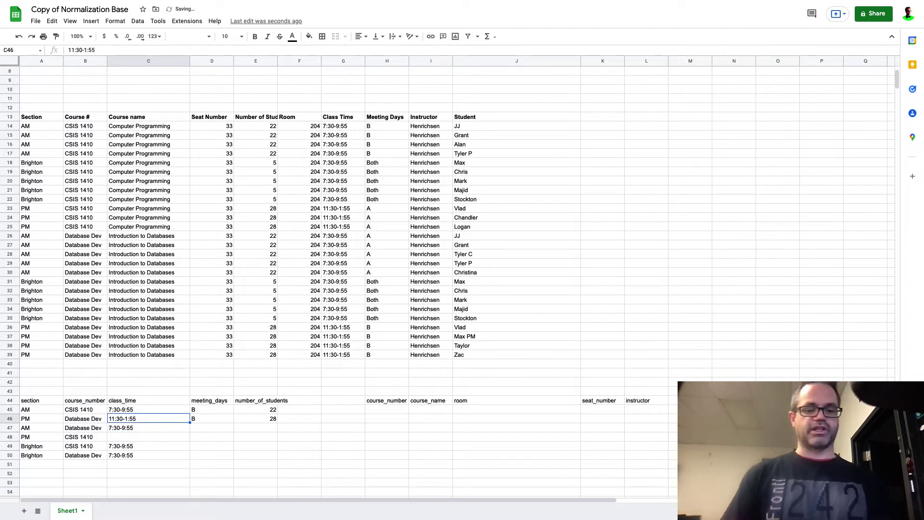
{"action": "key", "text": "ctrl+c"}
{"action": "key", "text": "Down"}
{"action": "key", "text": "Down"}
{"action": "key", "text": "ctrl+v"}
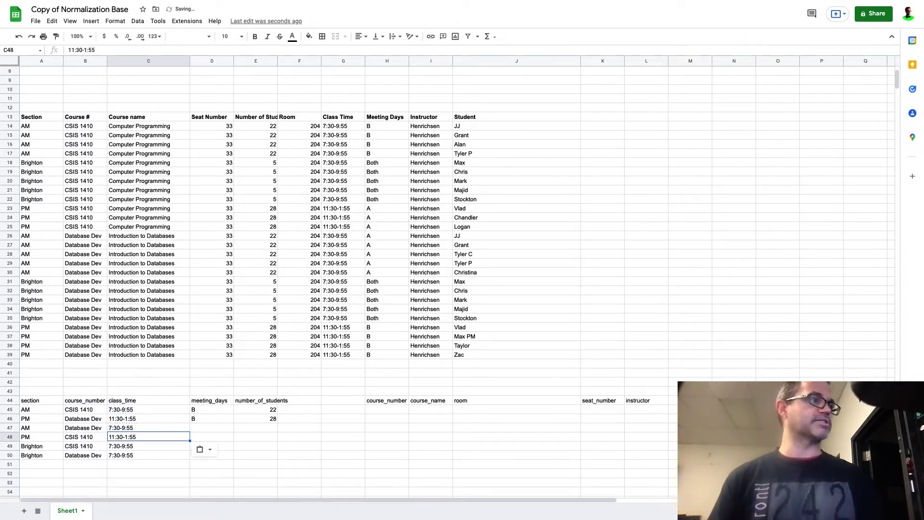
Set meeting days A for the new AM and PM rows and Both for the Brighton rows
{"action": "key", "text": "Right"}
{"action": "key", "text": "Up"}
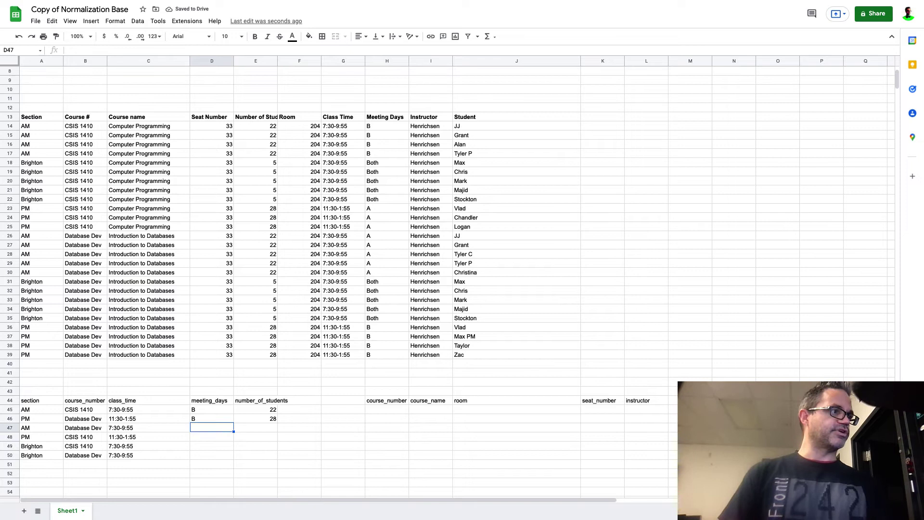
{"action": "type", "text": "A"}
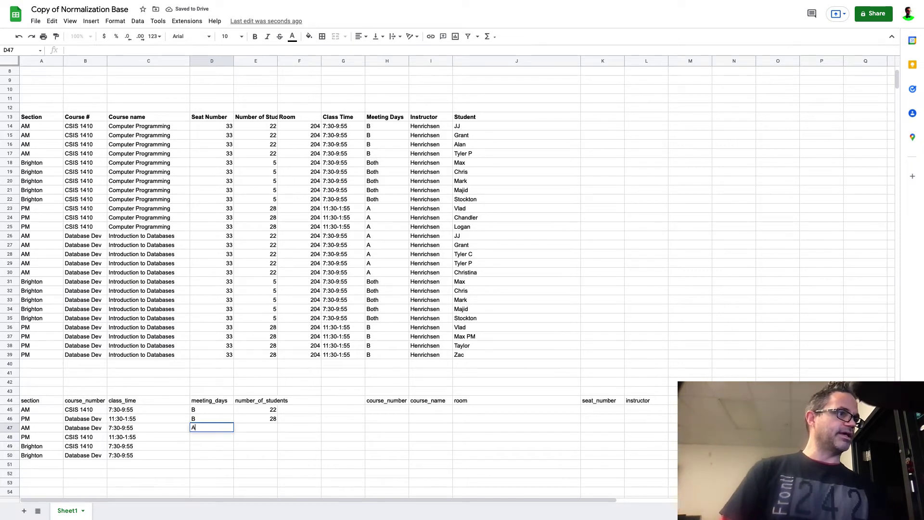
{"action": "key", "text": "Return"}
{"action": "type", "text": "A"}
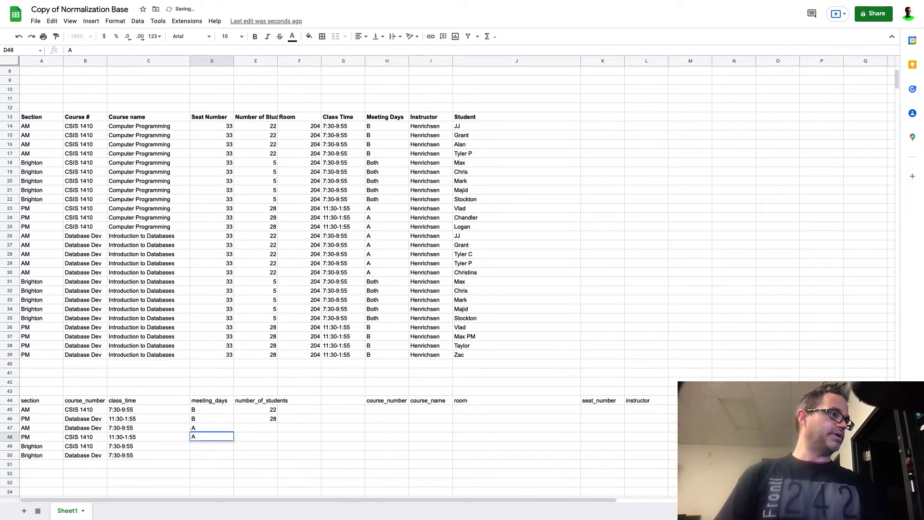
{"action": "key", "text": "Return"}
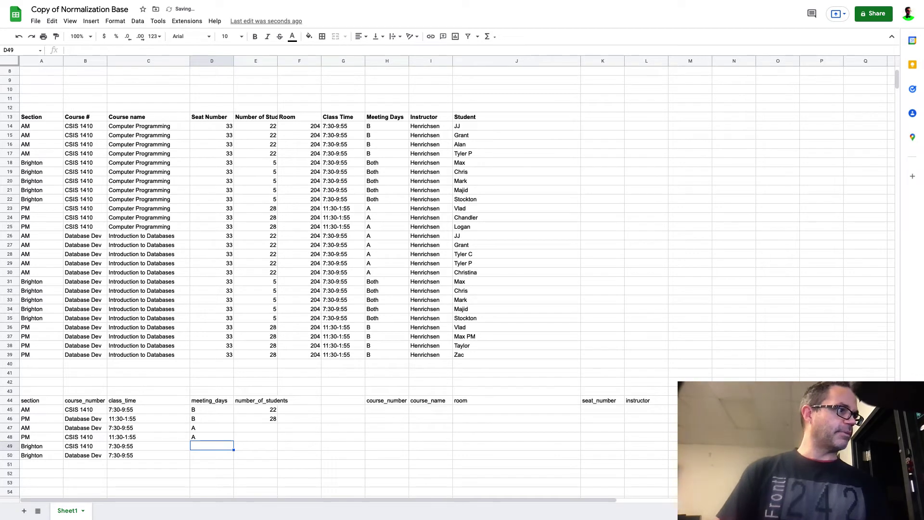
{"action": "type", "text": "Both"}
{"action": "key", "text": "Return"}
{"action": "type", "text": "Bo"}
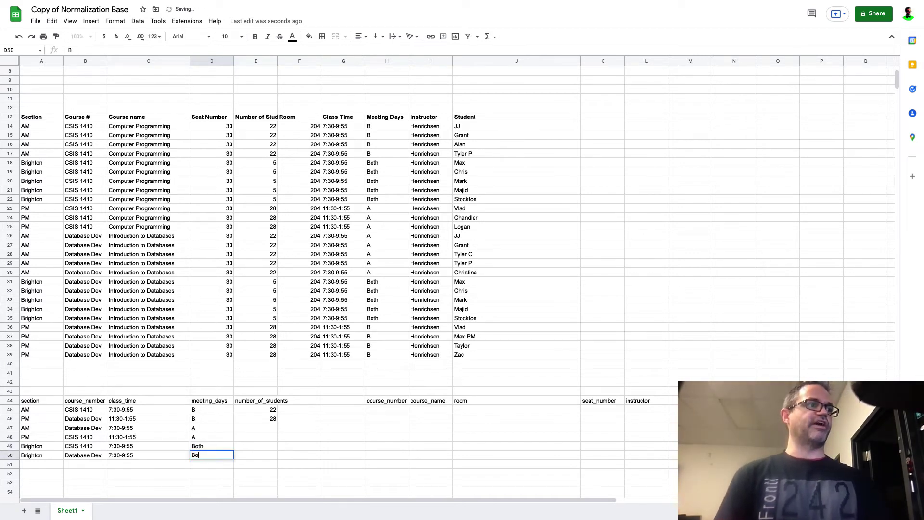
{"action": "key", "text": "Up"}
Enter student counts 22, 28, 5 and 5 for the four new section rows
{"action": "key", "text": "Right"}
{"action": "key", "text": "Up"}
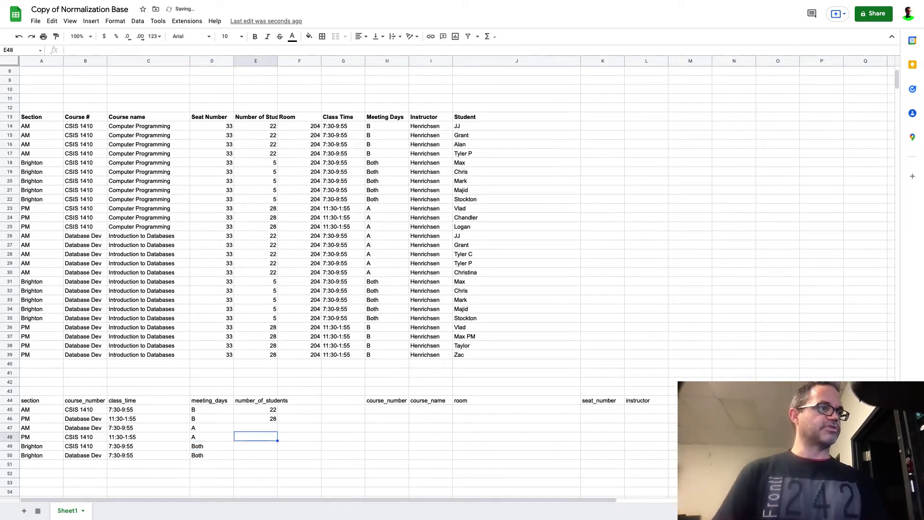
{"action": "key", "text": "Up"}
{"action": "key", "text": "Up"}
{"action": "key", "text": "Down"}
{"action": "type", "text": "22"}
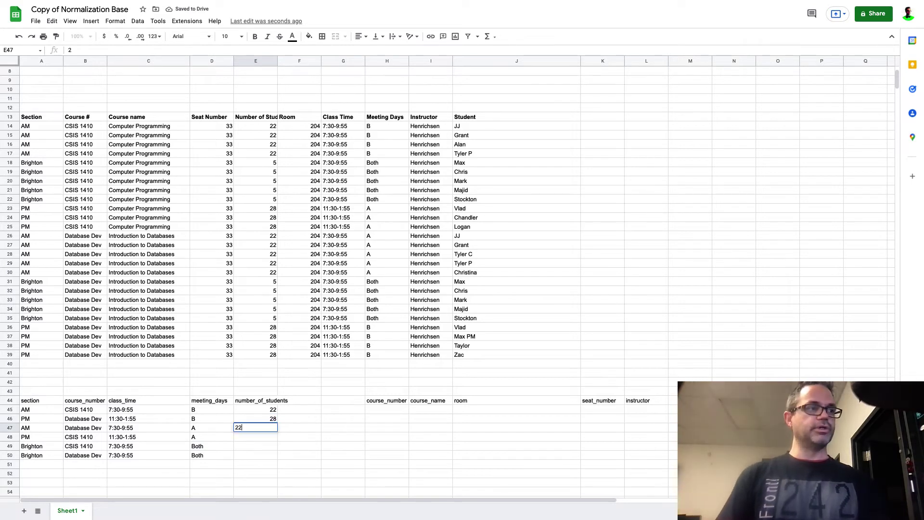
{"action": "key", "text": "Return"}
{"action": "type", "text": "28"}
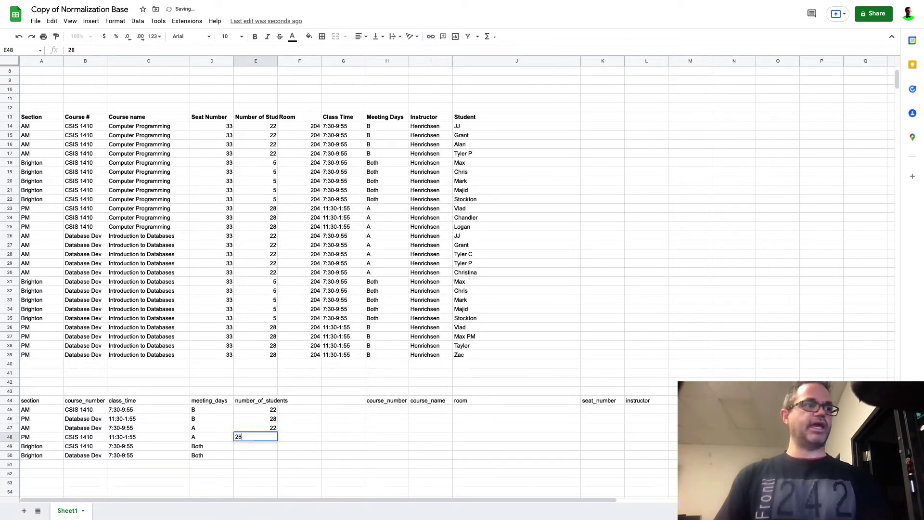
{"action": "key", "text": "Return"}
{"action": "type", "text": "5"}
{"action": "key", "text": "Return"}
{"action": "type", "text": "5"}
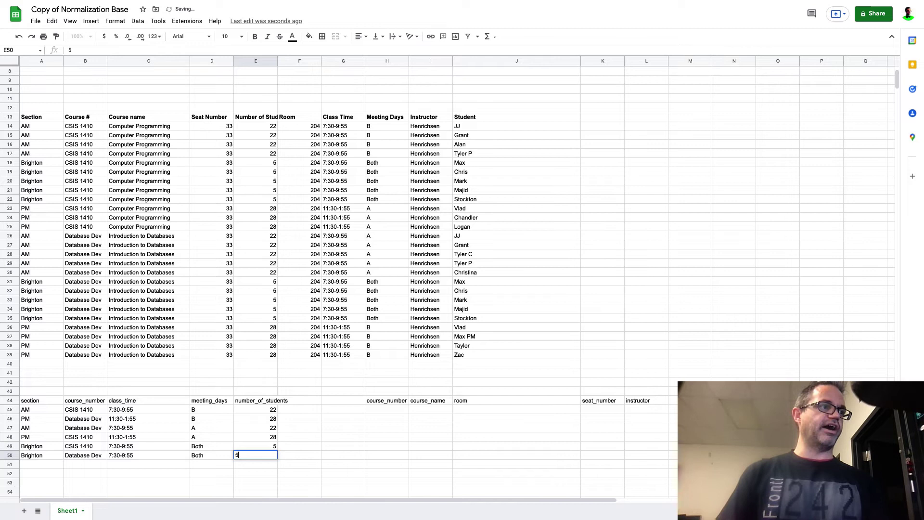
{"action": "key", "text": "Up"}
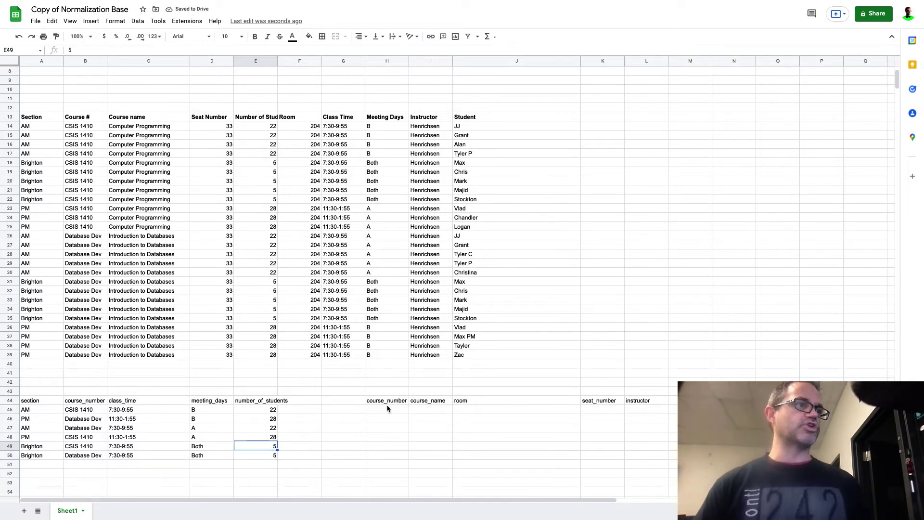
Enter room 204 for both courses in the course table
{"action": "left_click", "coordinate": [477, 408]}
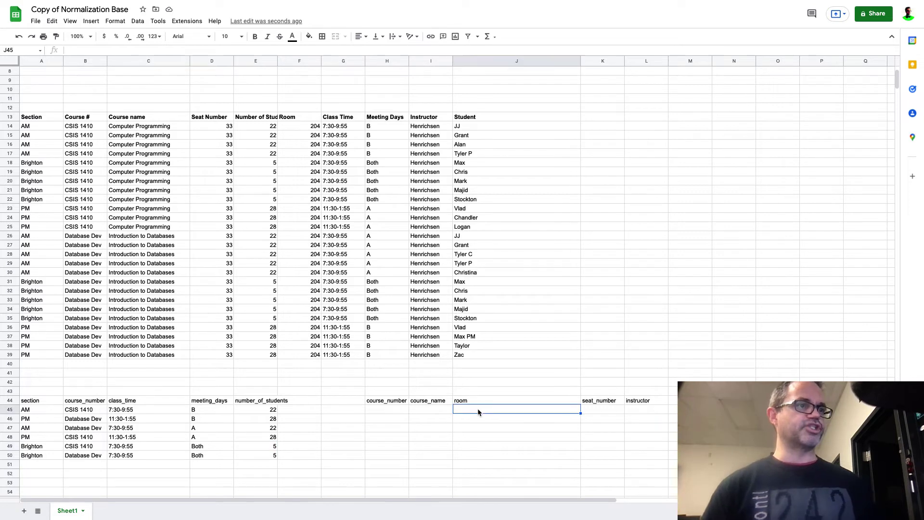
{"action": "type", "text": "204"}
{"action": "key", "text": "Return"}
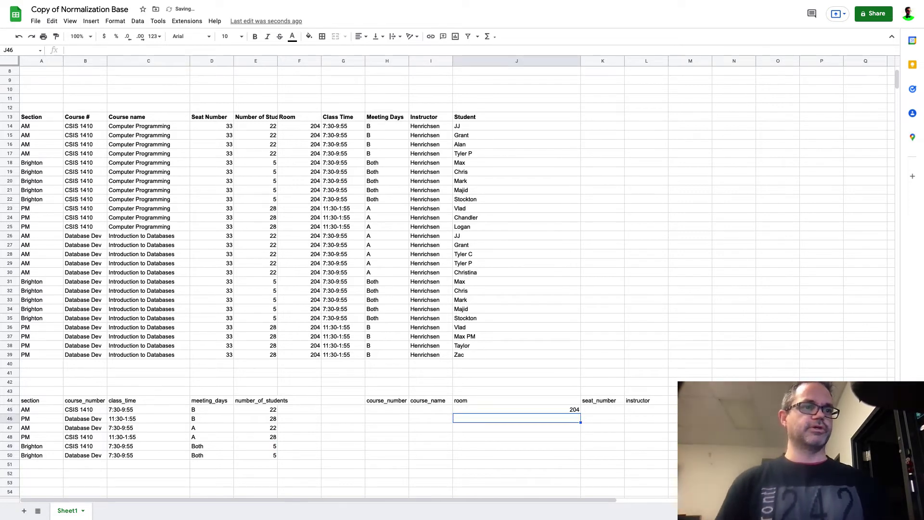
{"action": "type", "text": "204"}
{"action": "key", "text": "Return"}
Copy the CSIS 1410 and Database Dev course numbers and names into the course table
{"action": "key", "text": "Up"}
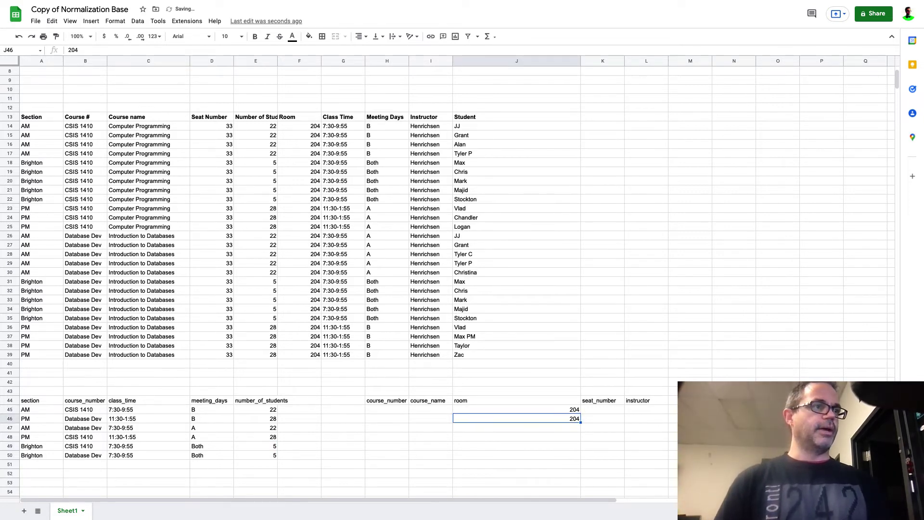
{"action": "key", "text": "Left"}
{"action": "key", "text": "Left"}
{"action": "key", "text": "Left"}
{"action": "key", "text": "Up"}
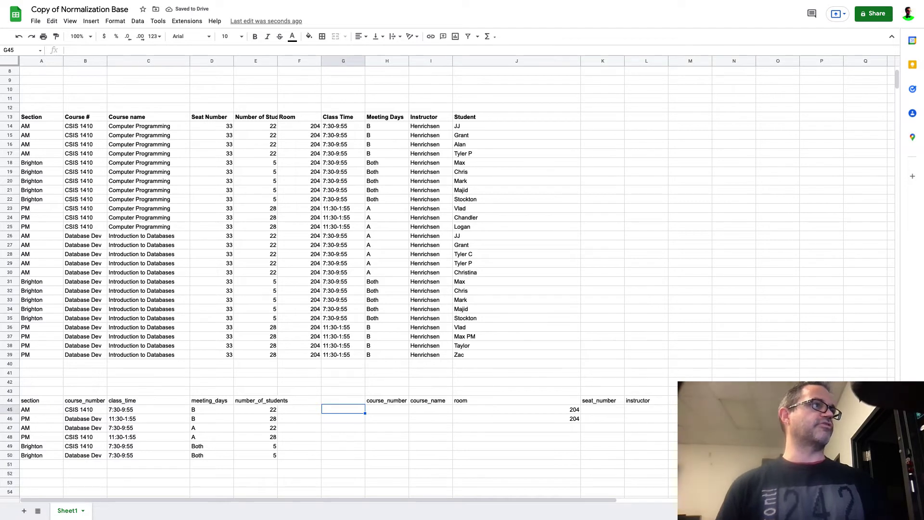
{"action": "key", "text": "Left"}
{"action": "key", "text": "Left"}
{"action": "key", "text": "Up"}
{"action": "key", "text": "Up"}
{"action": "key", "text": "Up"}
{"action": "key", "text": "Up"}
{"action": "key", "text": "Up"}
{"action": "key", "text": "Up"}
{"action": "key", "text": "Up"}
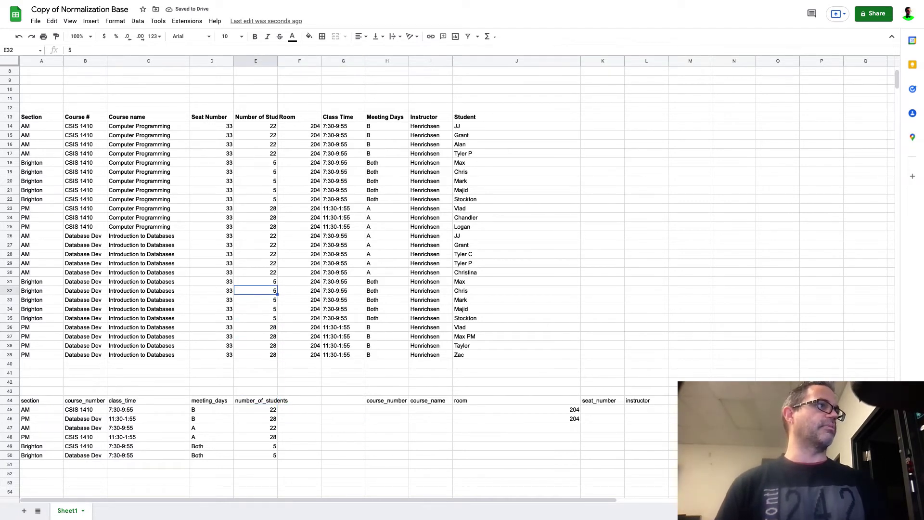
{"action": "key", "text": "Up"}
{"action": "key", "text": "Up"}
{"action": "key", "text": "Up"}
{"action": "key", "text": "Up"}
{"action": "key", "text": "Left"}
{"action": "key", "text": "Left"}
{"action": "key", "text": "Left"}
{"action": "key", "text": "Left"}
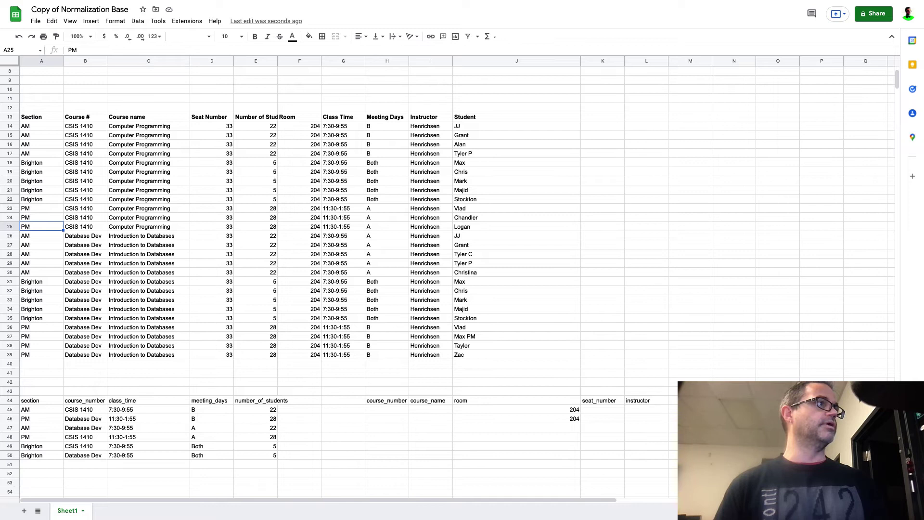
{"action": "key", "text": "Right"}
{"action": "key", "text": "shift+Right"}
{"action": "key", "text": "shift+Down"}
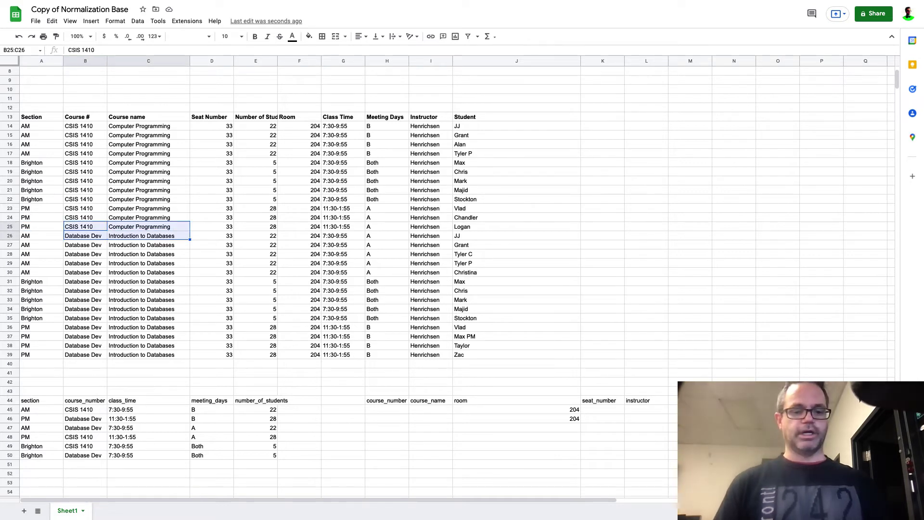
{"action": "left_click", "coordinate": [394, 409]}
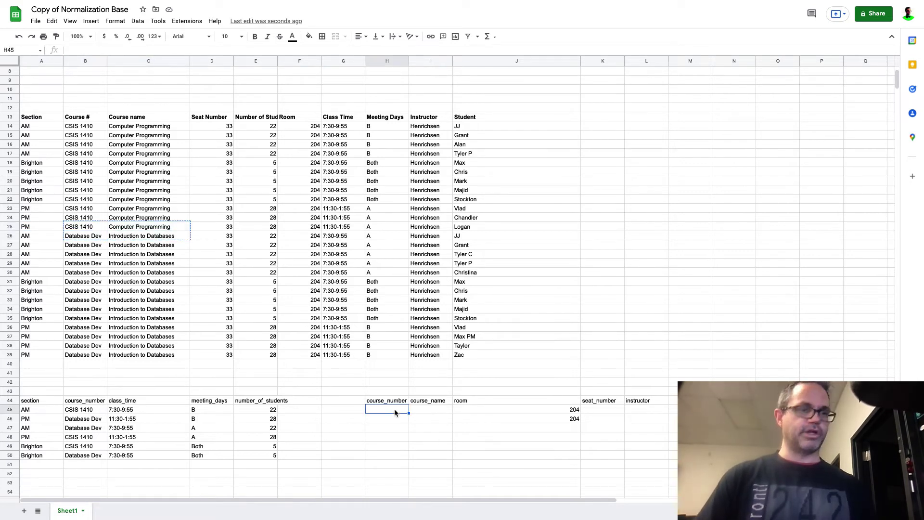
{"action": "key", "text": "ctrl+v"}
Enter 33 seats and instructor Henrichsen for both courses
{"action": "left_click", "coordinate": [598, 410]}
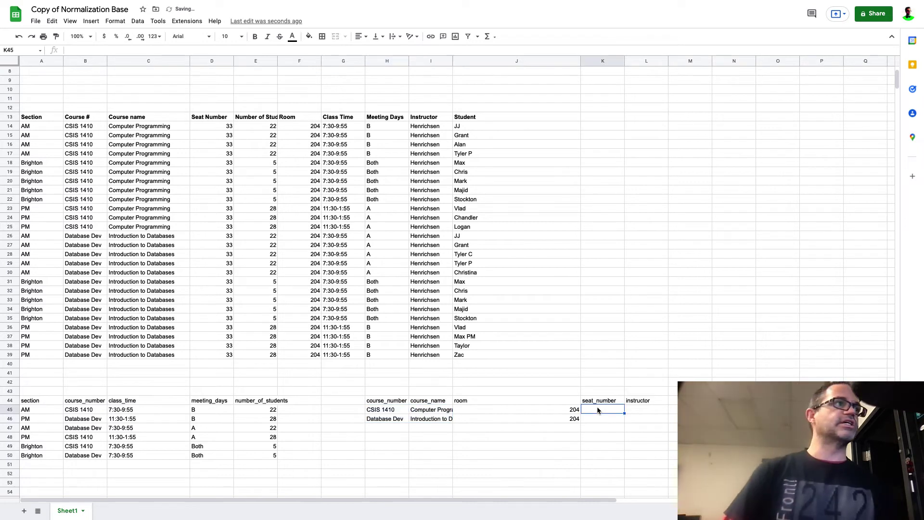
{"action": "type", "text": "33"}
{"action": "key", "text": "Return"}
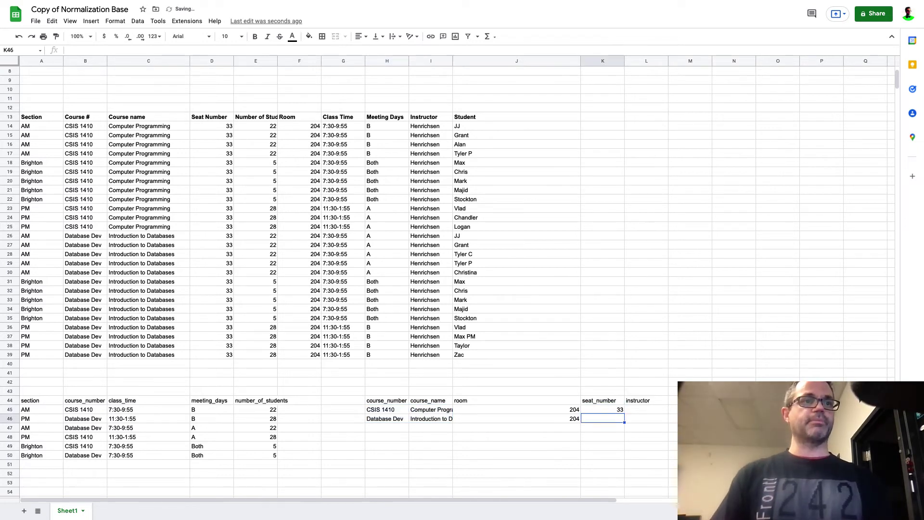
{"action": "type", "text": "33"}
{"action": "key", "text": "Tab"}
{"action": "key", "text": "Up"}
{"action": "type", "text": "H"}
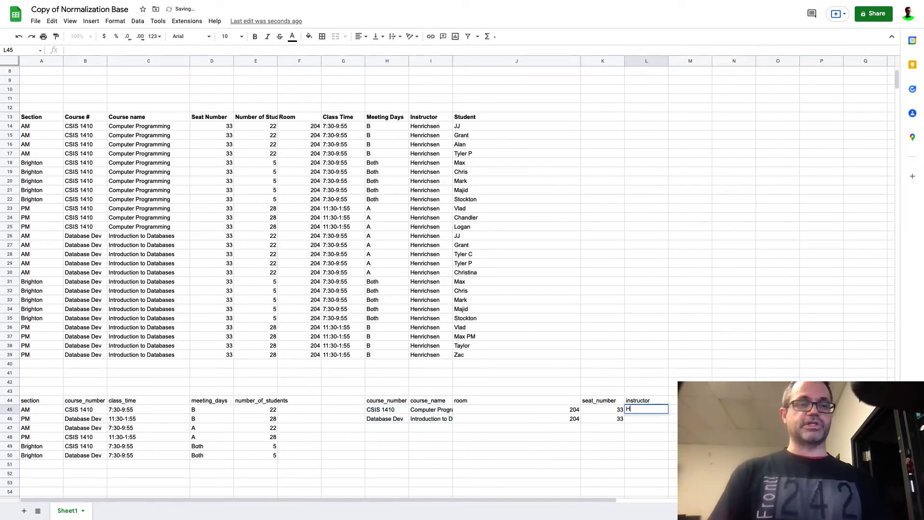
{"action": "type", "text": "enrichsen"}
{"action": "key", "text": "Return"}
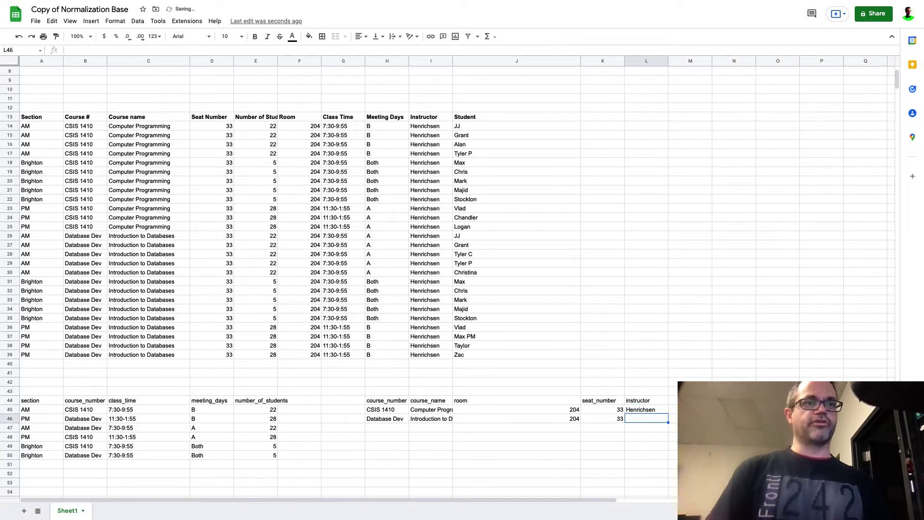
{"action": "type", "text": "Henri"}
{"action": "key", "text": "Return"}
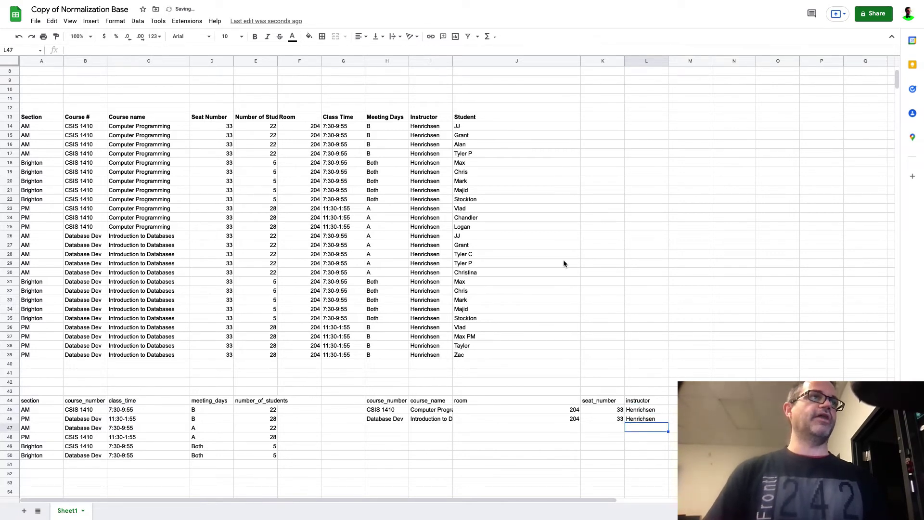
Copy the original Student column into empty column M
{"action": "left_click", "coordinate": [466, 120]}
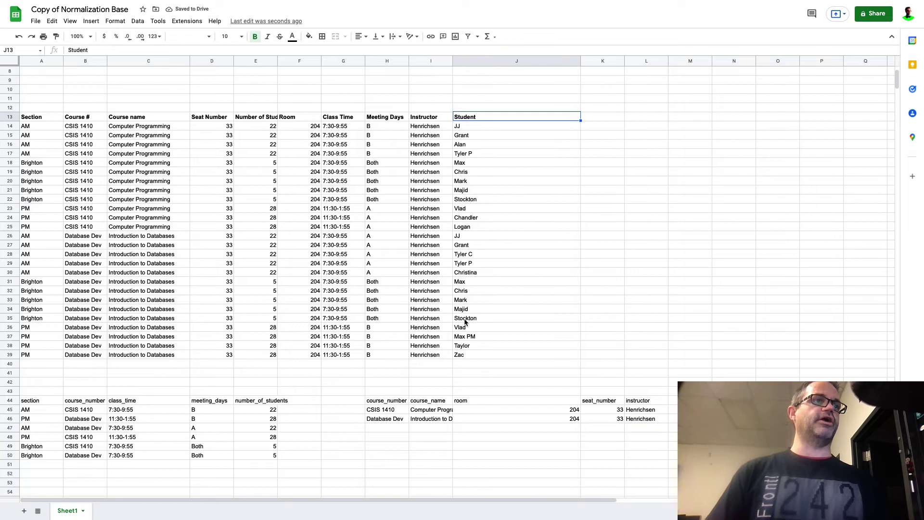
{"action": "left_click", "coordinate": [468, 354], "text": "shift"}
{"action": "key", "text": "ctrl+c"}
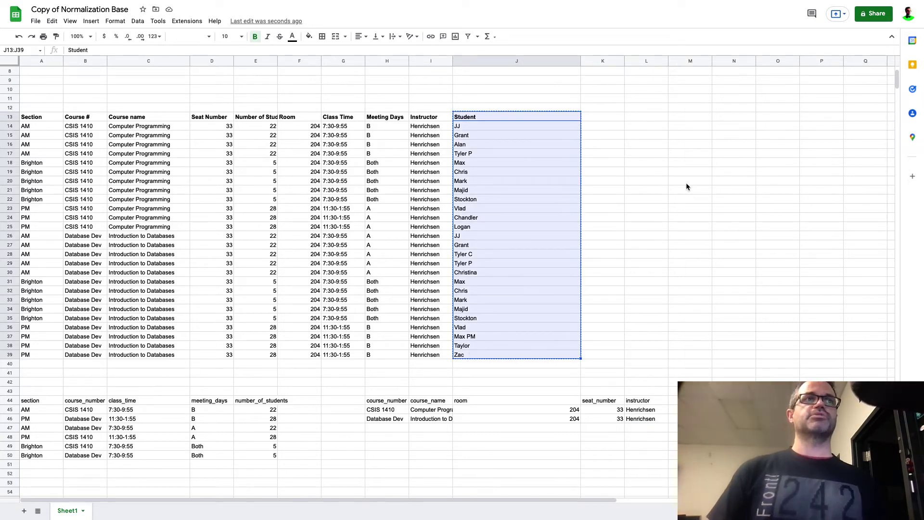
{"action": "left_click", "coordinate": [705, 115]}
{"action": "key", "text": "ctrl+v"}
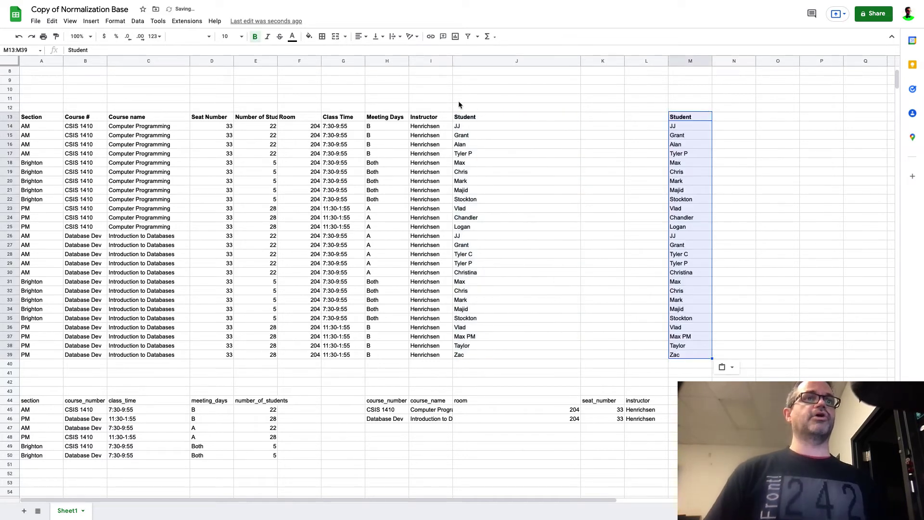
Remove duplicate names in column M, with a header row, and copy the 17 unique students
{"action": "left_click", "coordinate": [138, 21]}
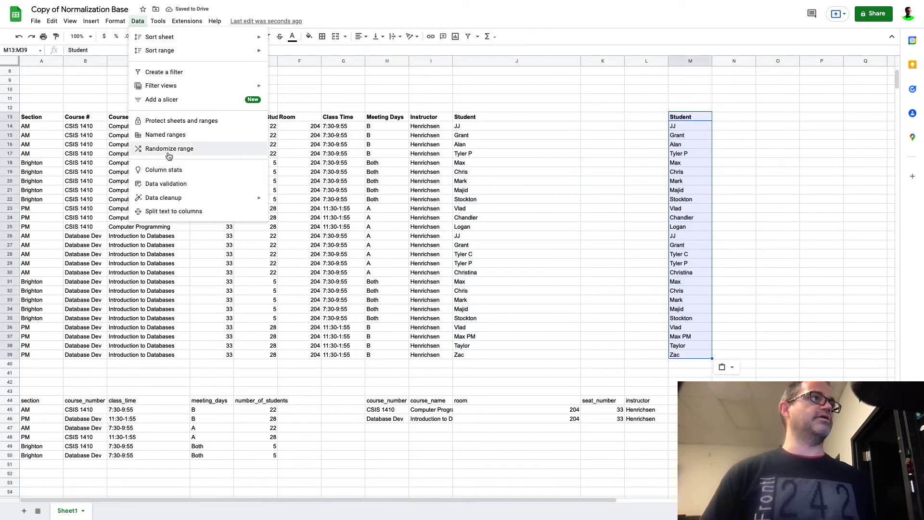
{"action": "mouse_move", "coordinate": [163, 197]}
{"action": "left_click", "coordinate": [304, 212]}
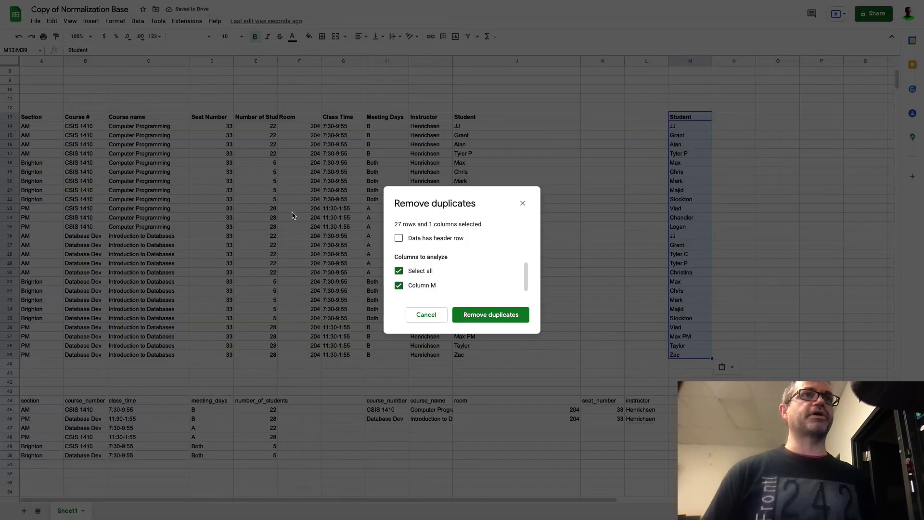
{"action": "left_click", "coordinate": [400, 238]}
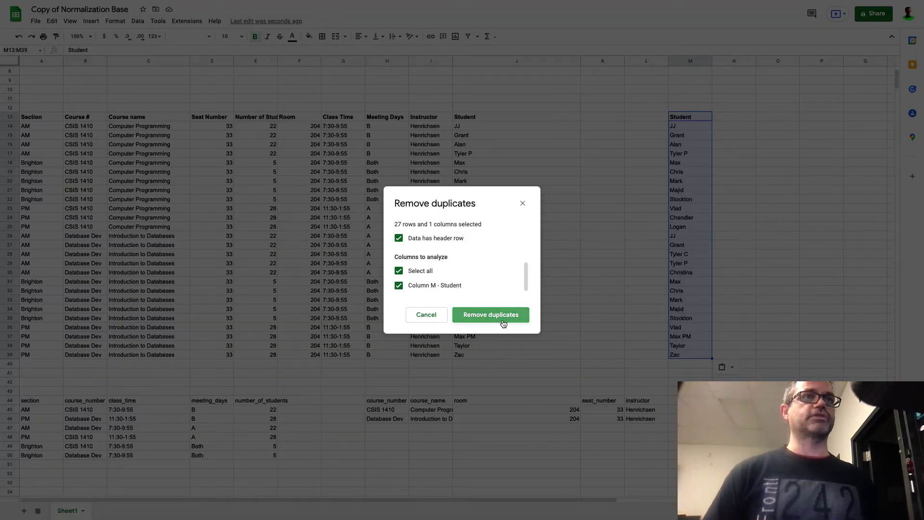
{"action": "left_click", "coordinate": [502, 319]}
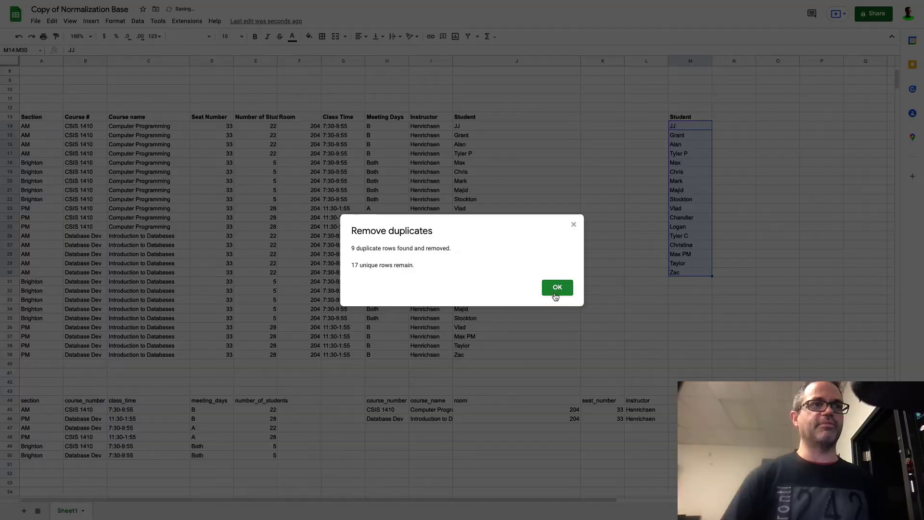
{"action": "left_click", "coordinate": [557, 288]}
{"action": "left_click", "coordinate": [682, 118]}
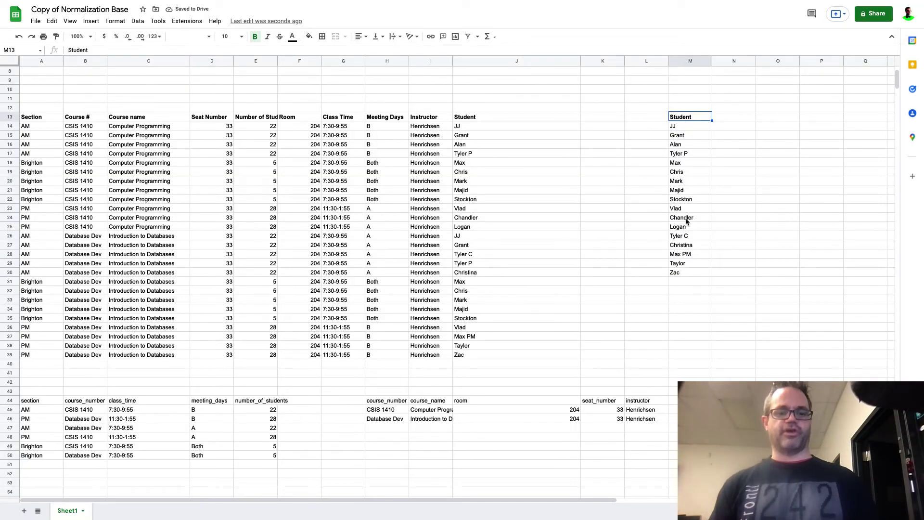
{"action": "left_click", "coordinate": [687, 270], "text": "shift"}
{"action": "key", "text": "ctrl+c"}
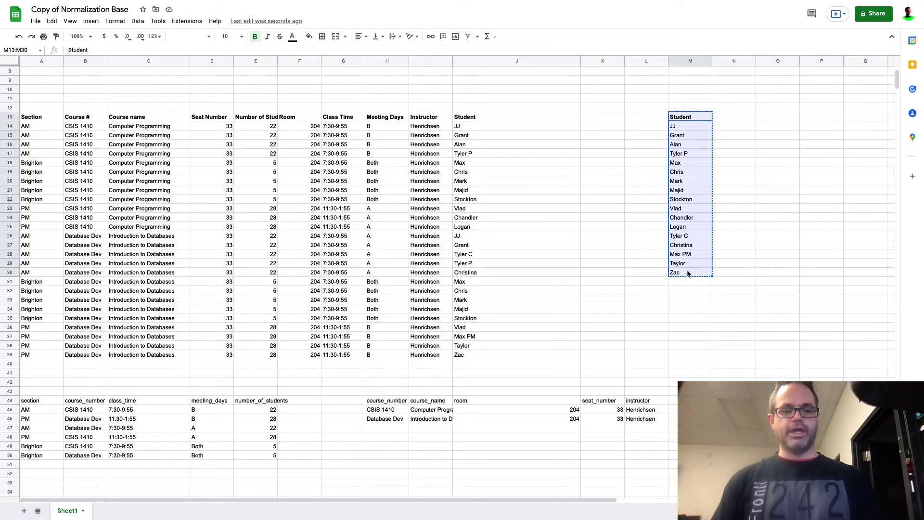
Paste the unique student names at N44 and compare the header with the original Student column
{"action": "left_click", "coordinate": [734, 401]}
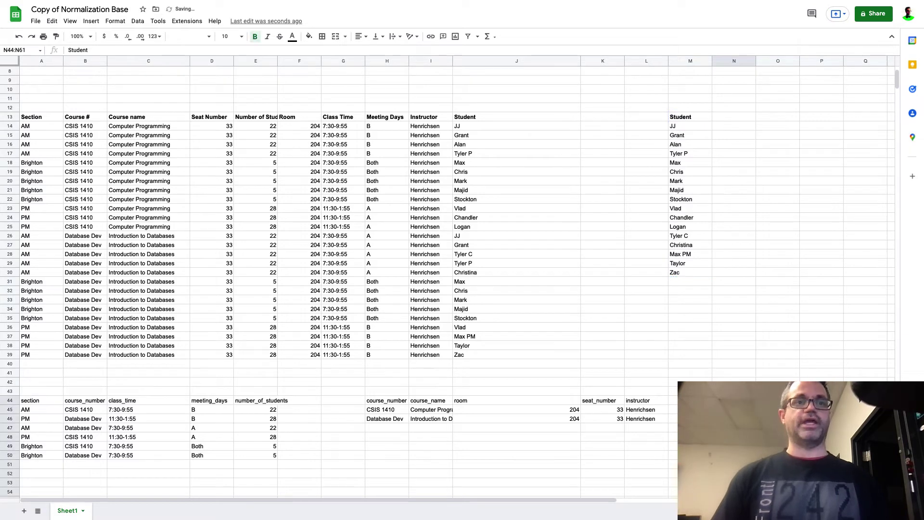
{"action": "key", "text": "ctrl+v"}
{"action": "scroll", "coordinate": [664, 390], "scroll_direction": "down", "scroll_amount": 3}
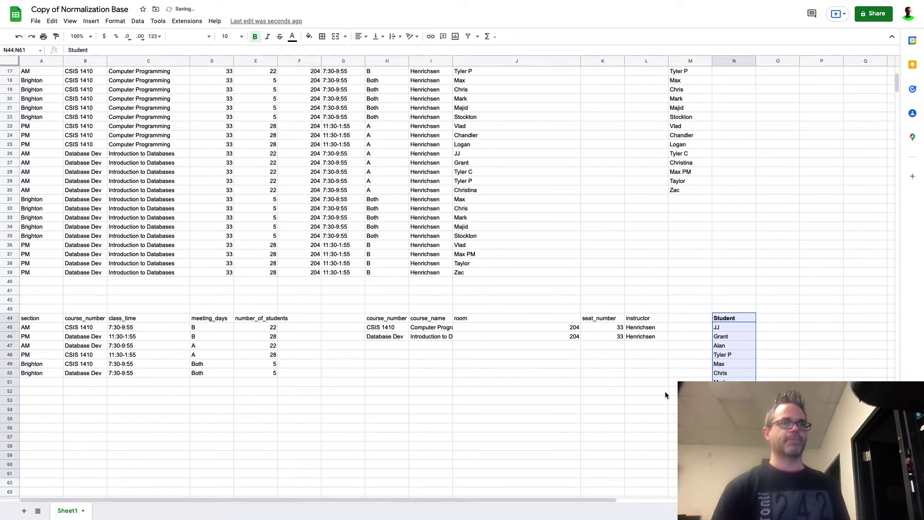
{"action": "left_click", "coordinate": [665, 391]}
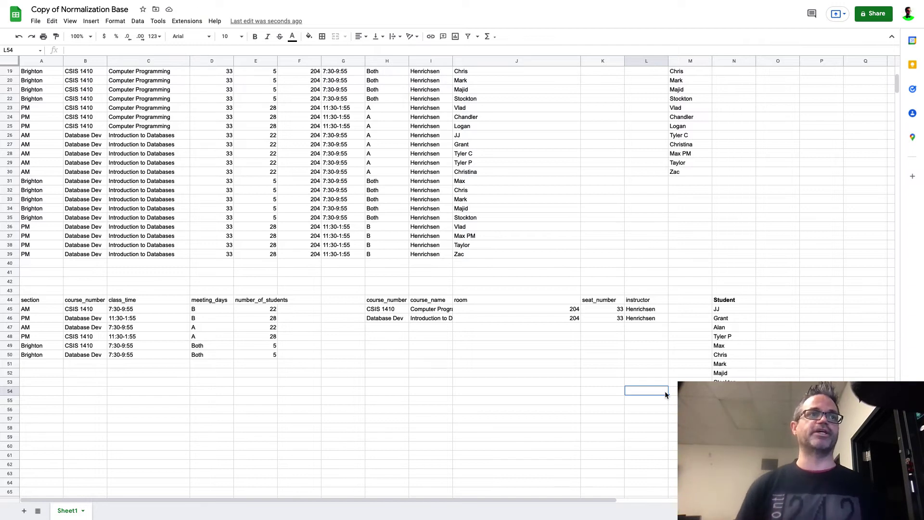
{"action": "left_click", "coordinate": [731, 304]}
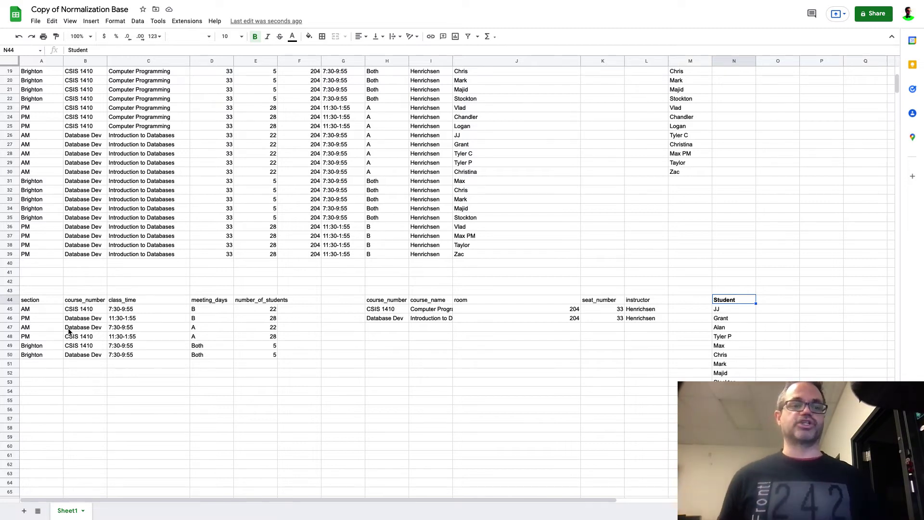
{"action": "scroll", "coordinate": [69, 333], "scroll_direction": "down", "scroll_amount": 1}
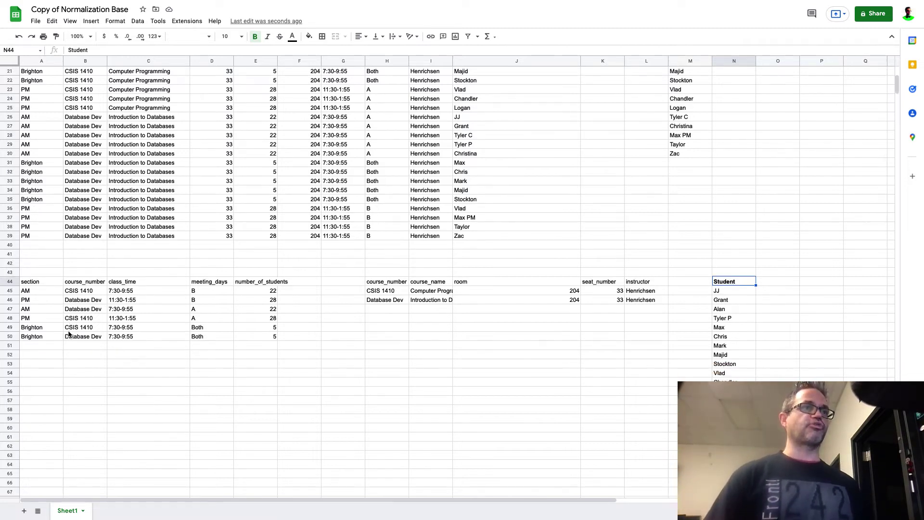
{"action": "scroll", "coordinate": [68, 334], "scroll_direction": "down", "scroll_amount": 2}
{"action": "scroll", "coordinate": [68, 334], "scroll_direction": "down", "scroll_amount": 1}
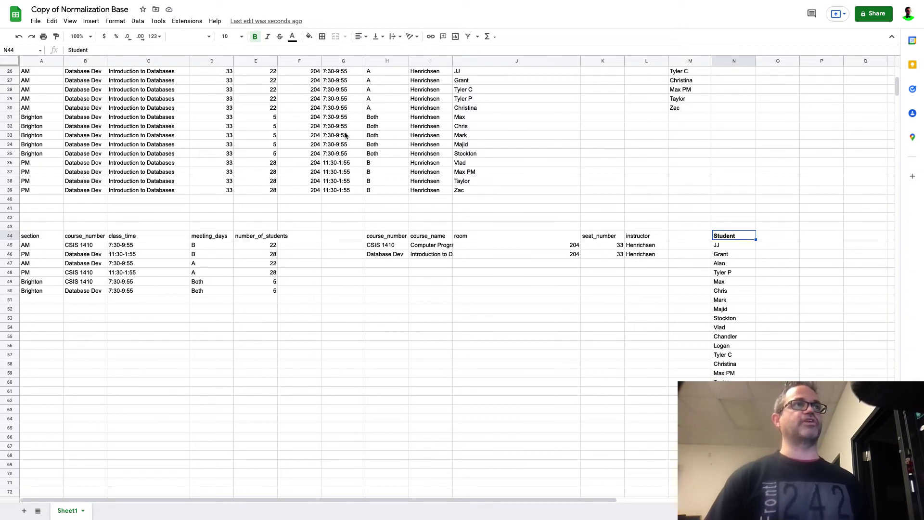
{"action": "left_click", "coordinate": [465, 138]}
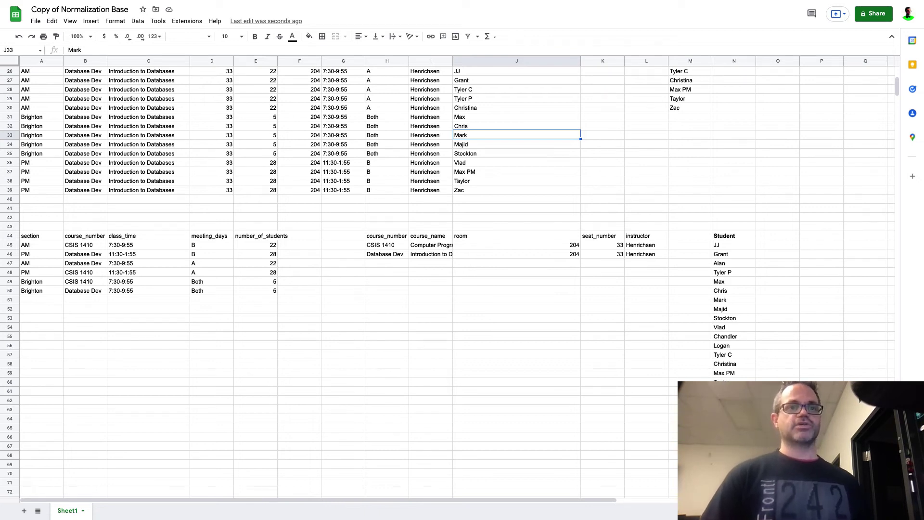
Add a student_id header in row 70 left of the lower Student list
{"action": "left_click", "coordinate": [734, 473]}
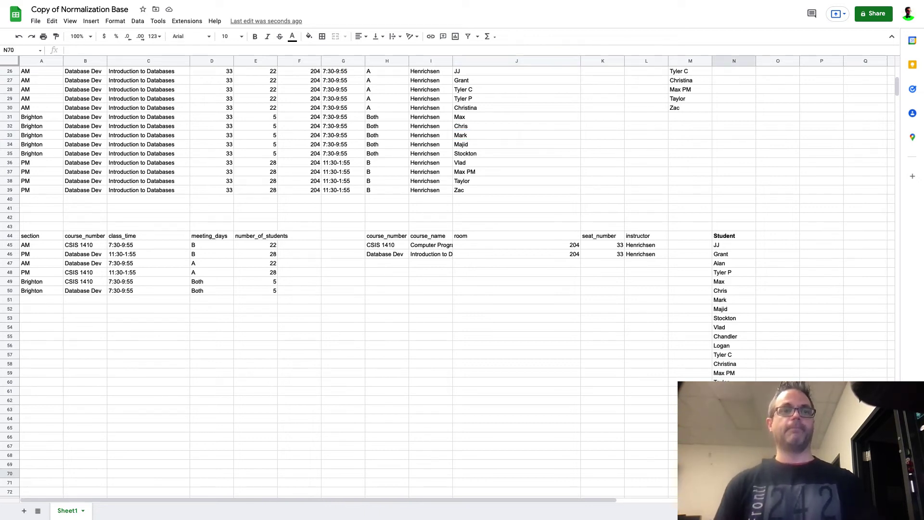
{"action": "key", "text": "ctrl+shift+Up"}
{"action": "key", "text": "Right"}
{"action": "key", "text": "Right"}
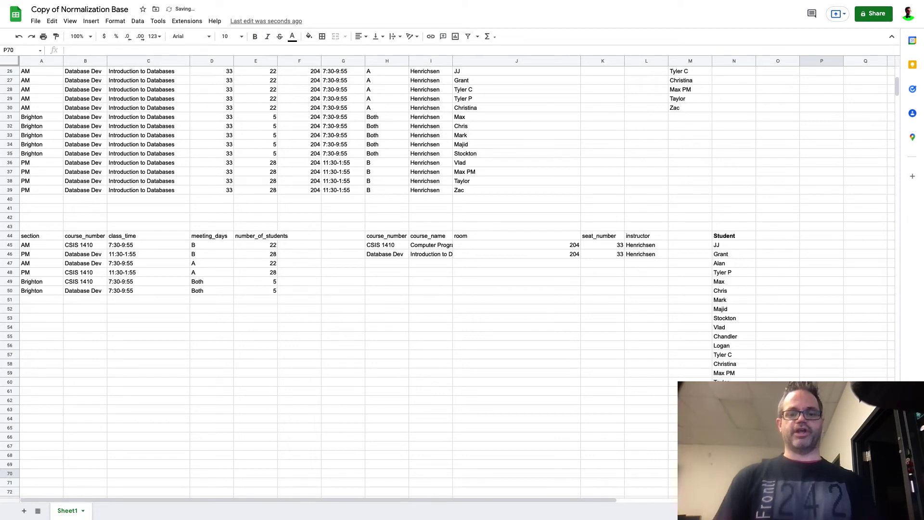
{"action": "key", "text": "Left"}
{"action": "key", "text": "Left"}
{"action": "key", "text": "Left"}
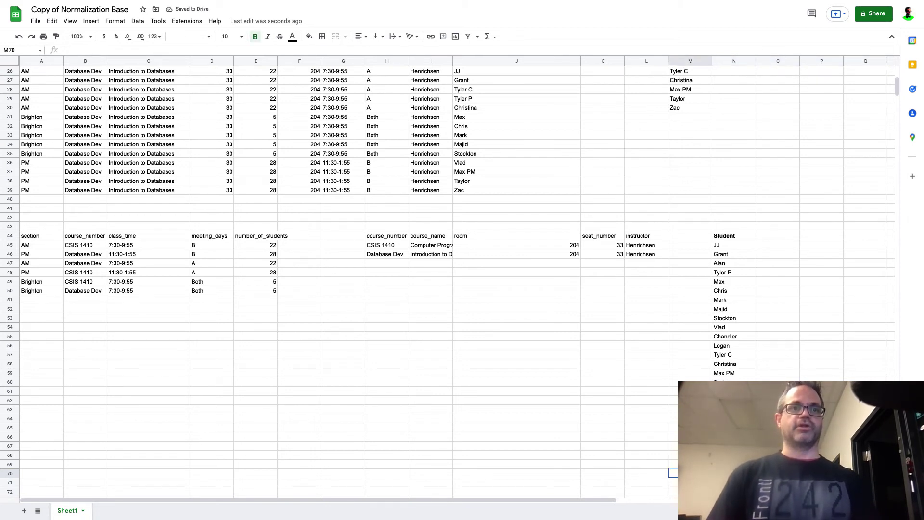
{"action": "type", "text": "Student"}
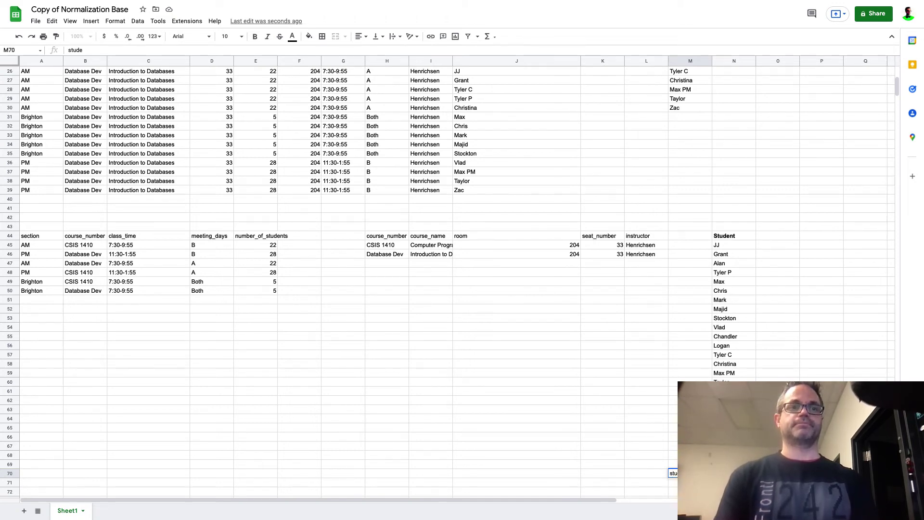
{"action": "key", "text": "Right"}
Start the linking table with student_id and section_id headers in row 70
{"action": "key", "text": "Right"}
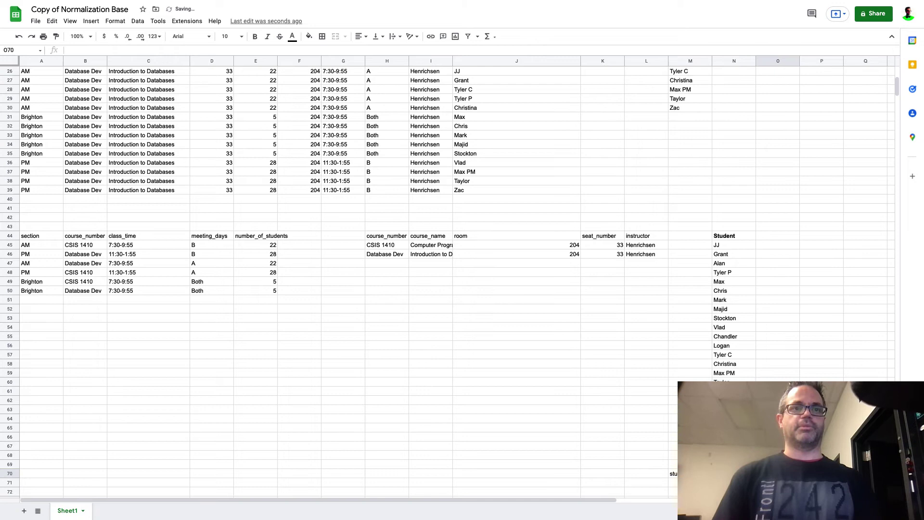
{"action": "key", "text": "Right"}
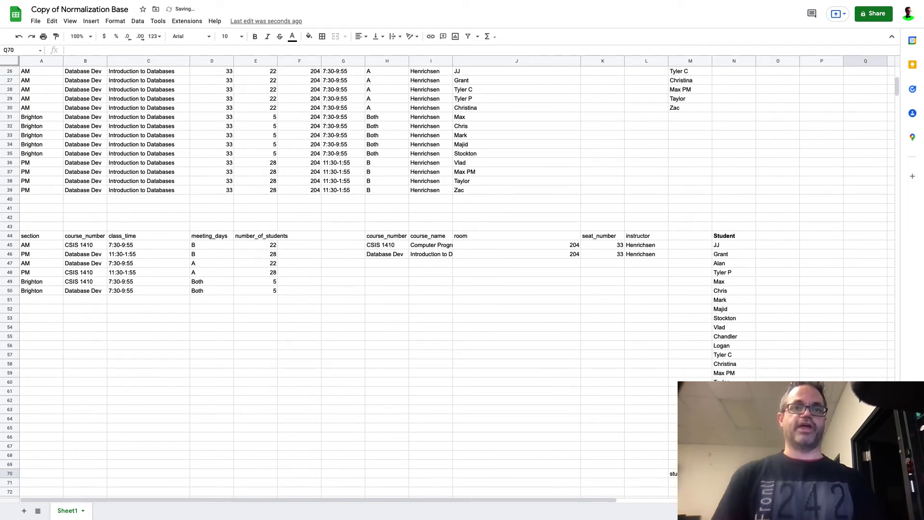
{"action": "type", "text": "nt_id"}
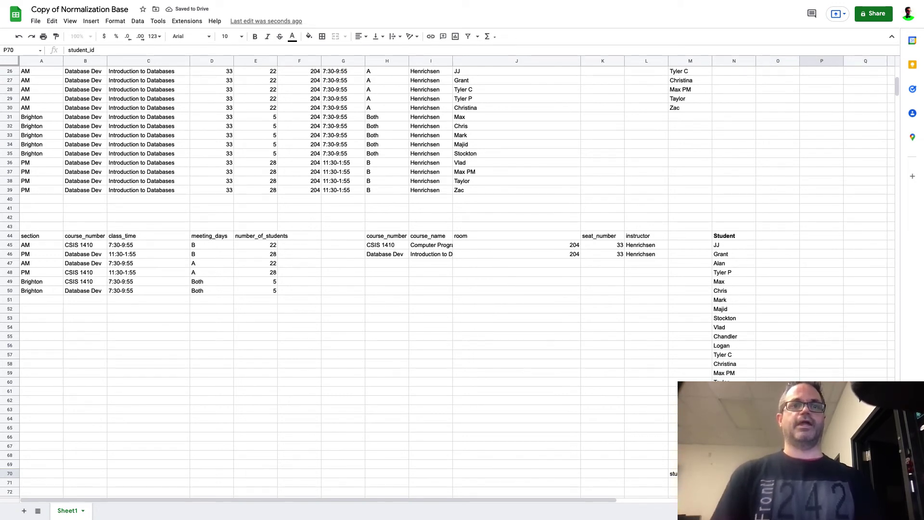
{"action": "key", "text": "Right"}
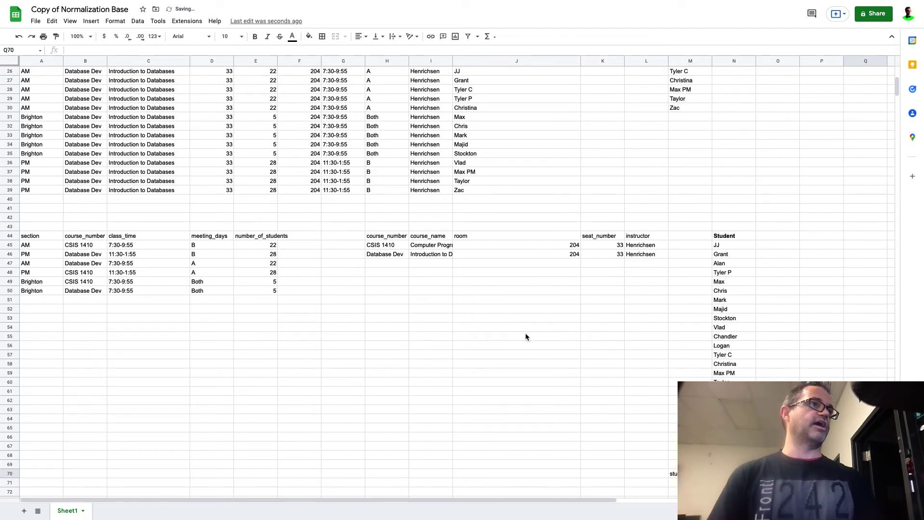
{"action": "type", "text": "section"}
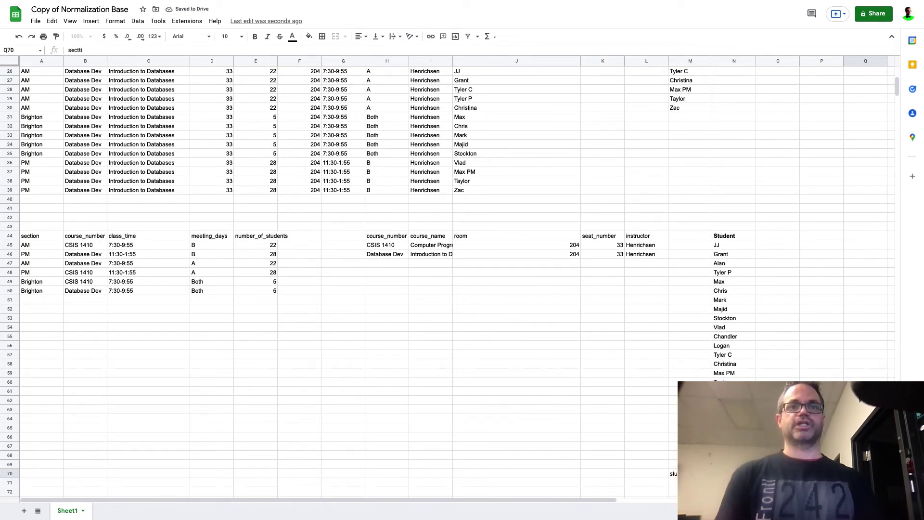
{"action": "type", "text": "n_id"}
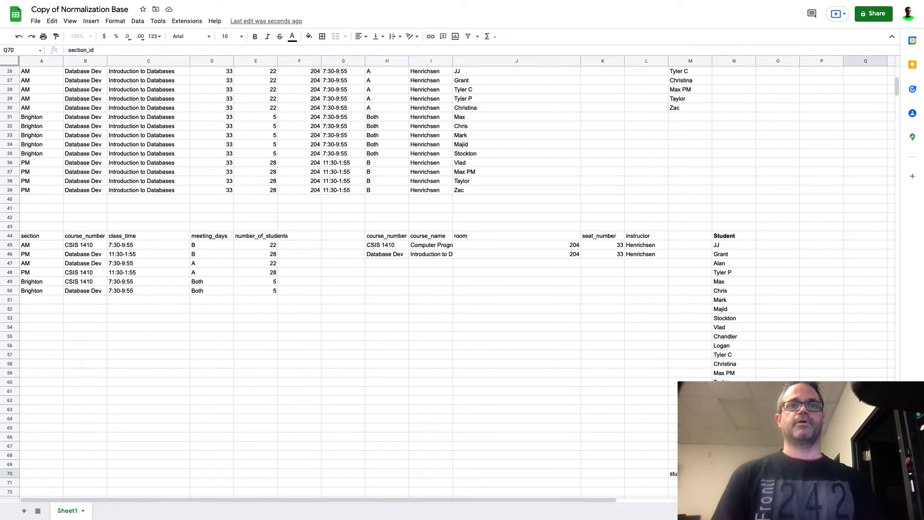
{"action": "key", "text": "Return"}
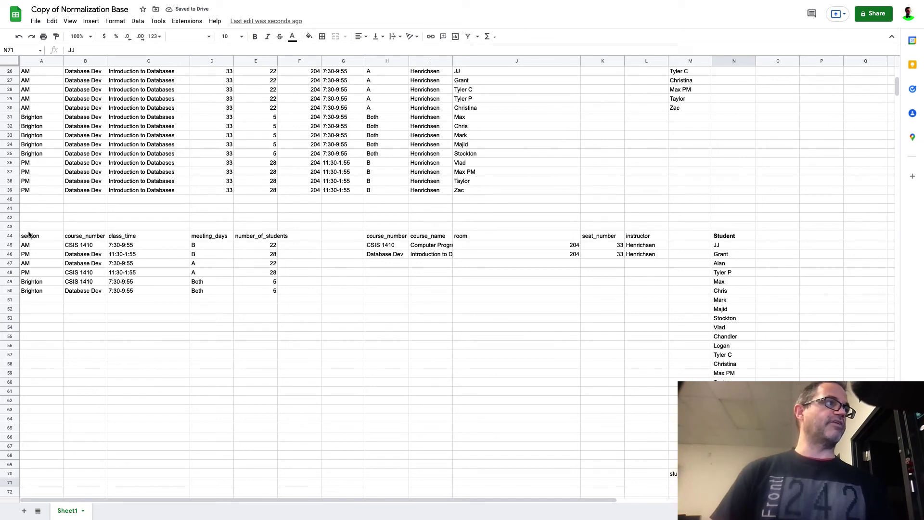
Copy the section table to row 58 and add a section_id column numbered 1–6
{"action": "left_click_drag", "start_coordinate": [29, 235], "coordinate": [277, 293]}
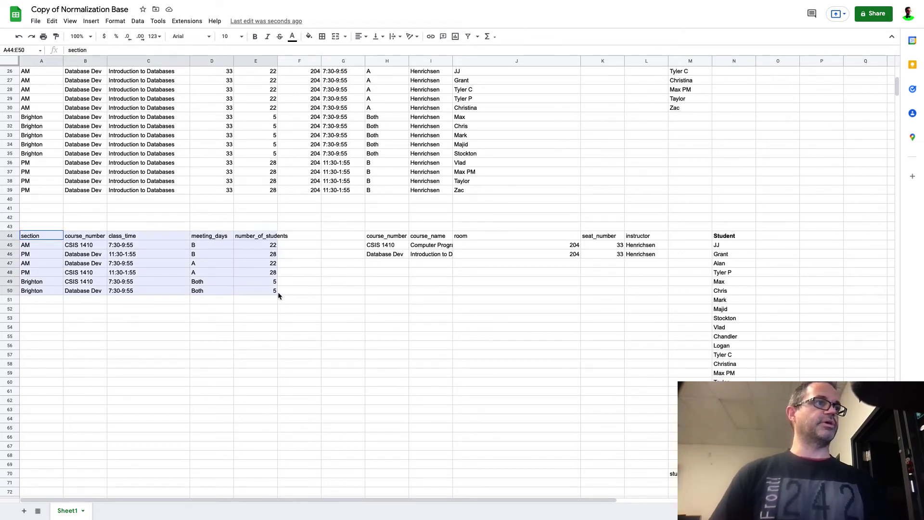
{"action": "key", "text": "ctrl+c"}
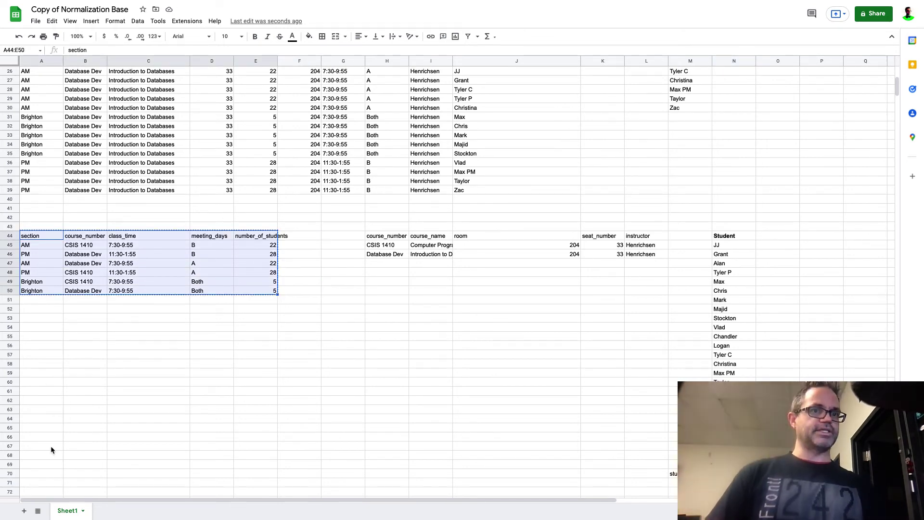
{"action": "left_click", "coordinate": [33, 363]}
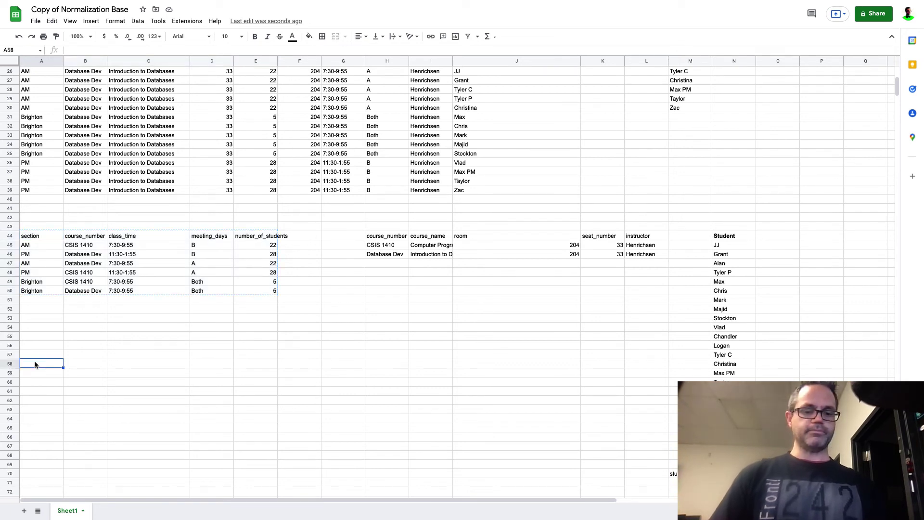
{"action": "key", "text": "ctrl+v"}
{"action": "left_click", "coordinate": [289, 363]}
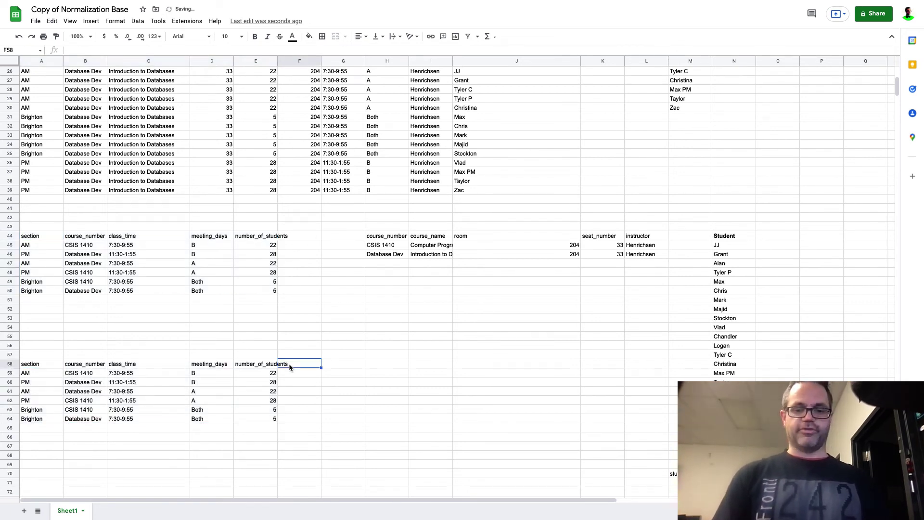
{"action": "type", "text": "section_id"}
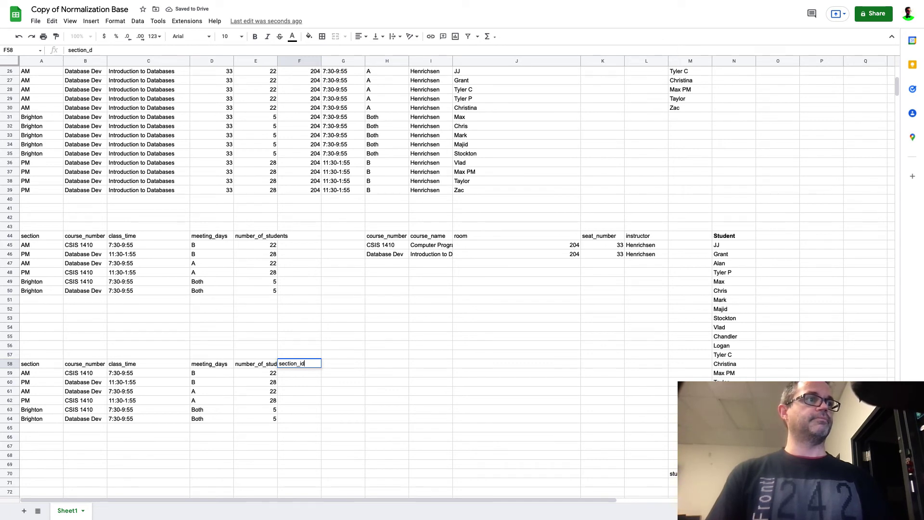
{"action": "key", "text": "Return"}
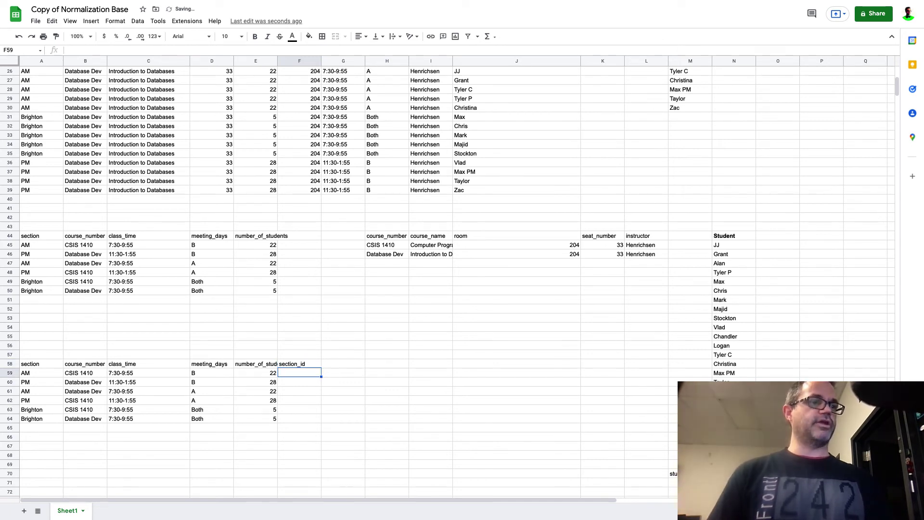
{"action": "type", "text": "1"}
{"action": "key", "text": "Return"}
{"action": "type", "text": "2"}
{"action": "key", "text": "Return"}
{"action": "type", "text": "3 4 5 "}
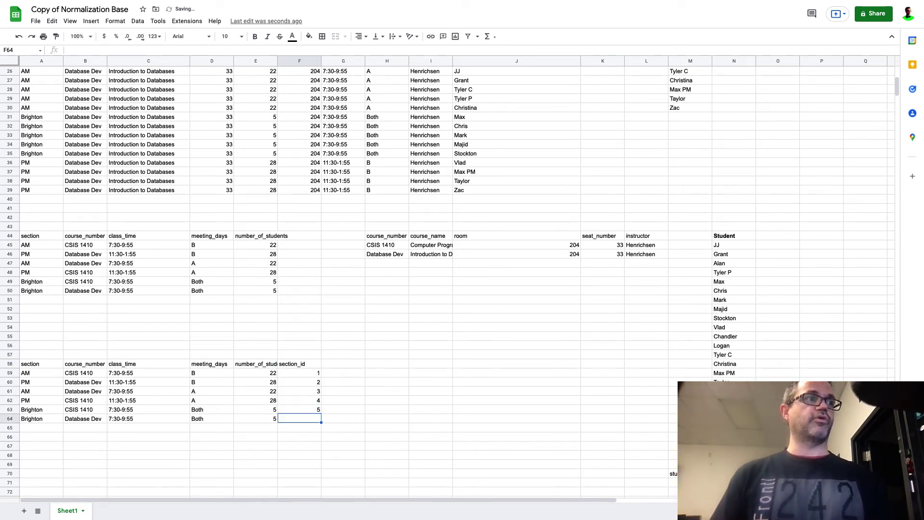
{"action": "type", "text": "6 7"}
{"action": "key", "text": "Escape"}
{"action": "key", "text": "Up"}
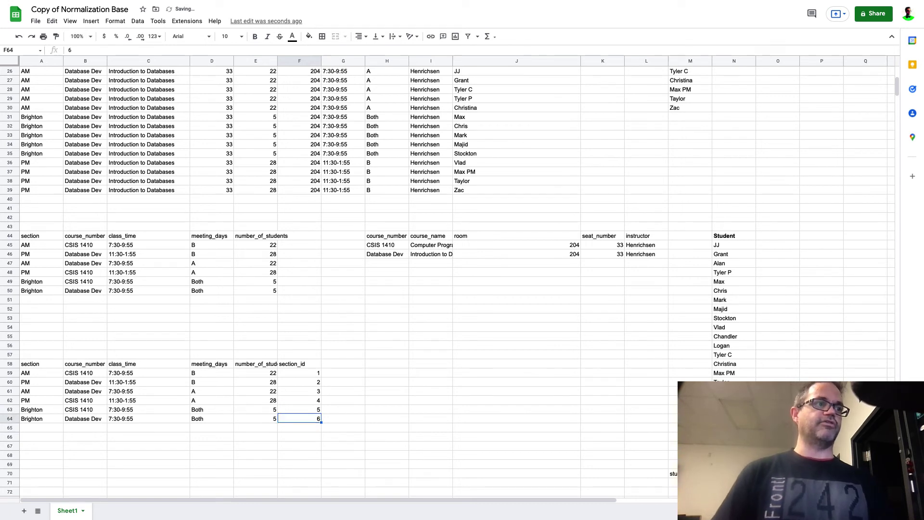
{"action": "key", "text": "Up"}
Copy the course table to row 58 and add a course_id column numbered 1–2
{"action": "left_click_drag", "start_coordinate": [375, 240], "coordinate": [636, 255]}
{"action": "key", "text": "ctrl+c"}
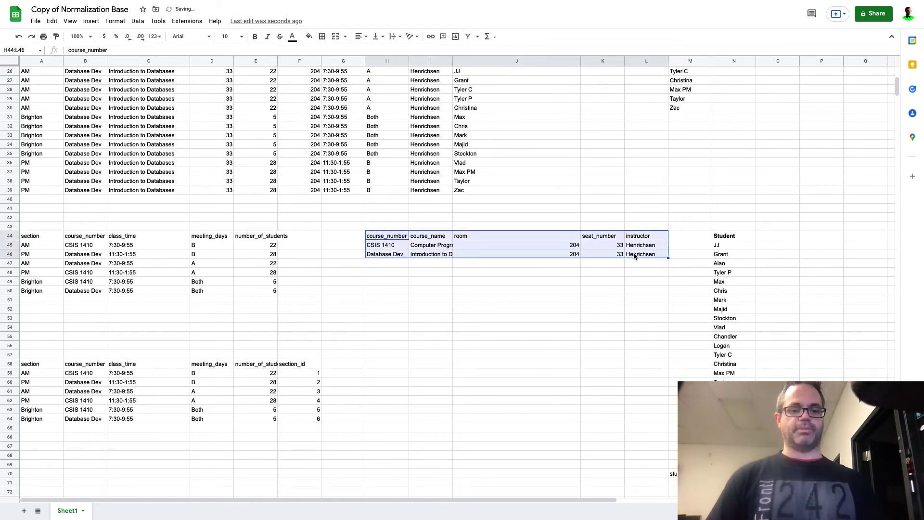
{"action": "left_click", "coordinate": [379, 362]}
{"action": "key", "text": "ctrl+v"}
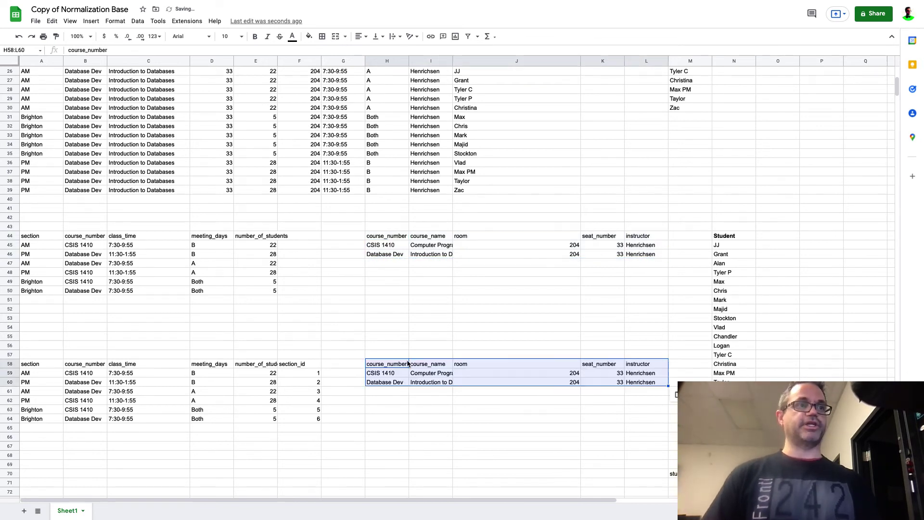
{"action": "left_click", "coordinate": [691, 366]}
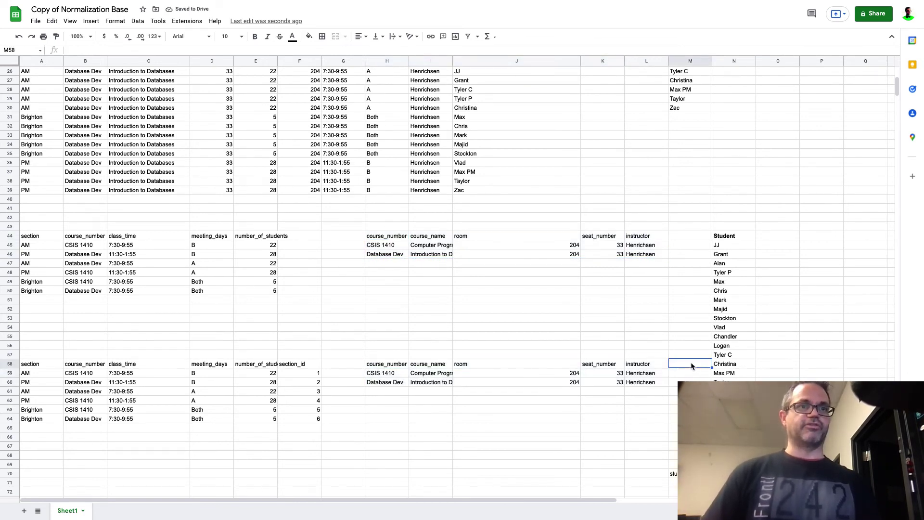
{"action": "type", "text": "course_id"}
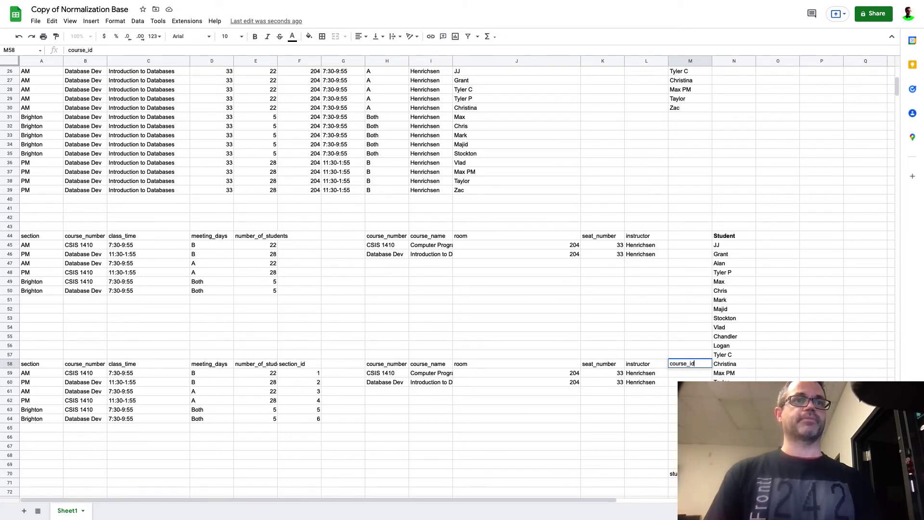
{"action": "key", "text": "Return"}
{"action": "type", "text": "1"}
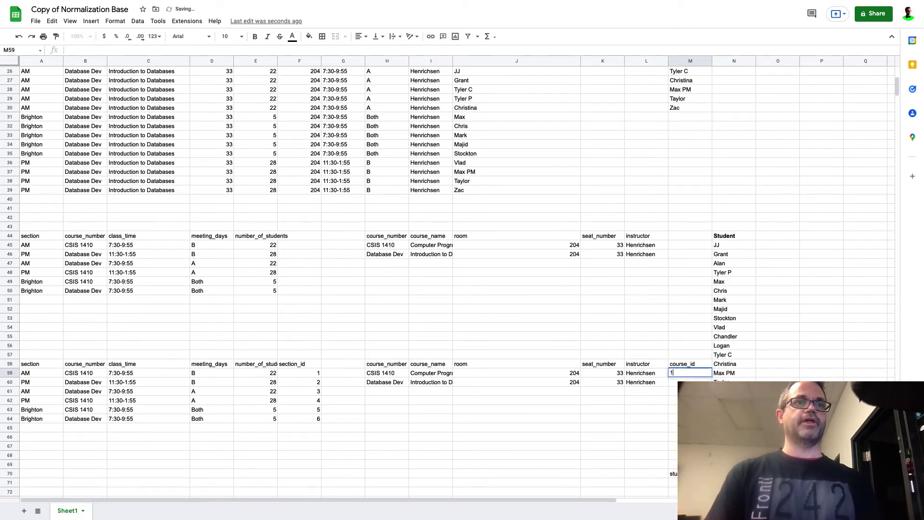
{"action": "key", "text": "Return"}
{"action": "type", "text": "2"}
{"action": "key", "text": "Return"}
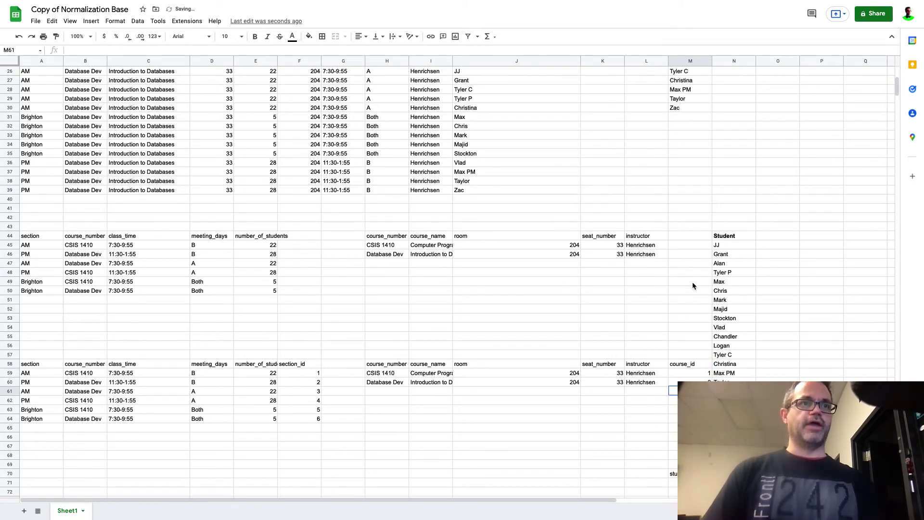
Move the lower Student list into column O
{"action": "left_click", "coordinate": [724, 235]}
{"action": "left_click", "coordinate": [729, 391], "text": "shift"}
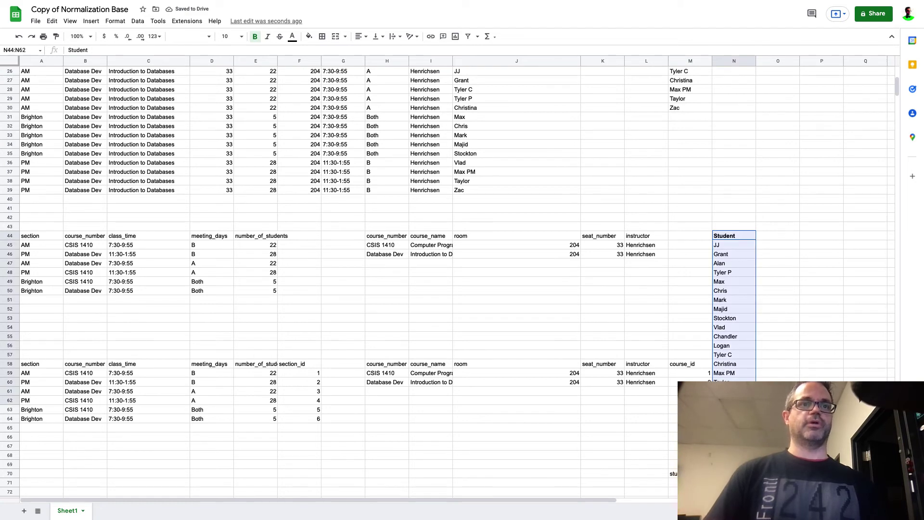
{"action": "key", "text": "ctrl+c"}
{"action": "left_click", "coordinate": [782, 228]}
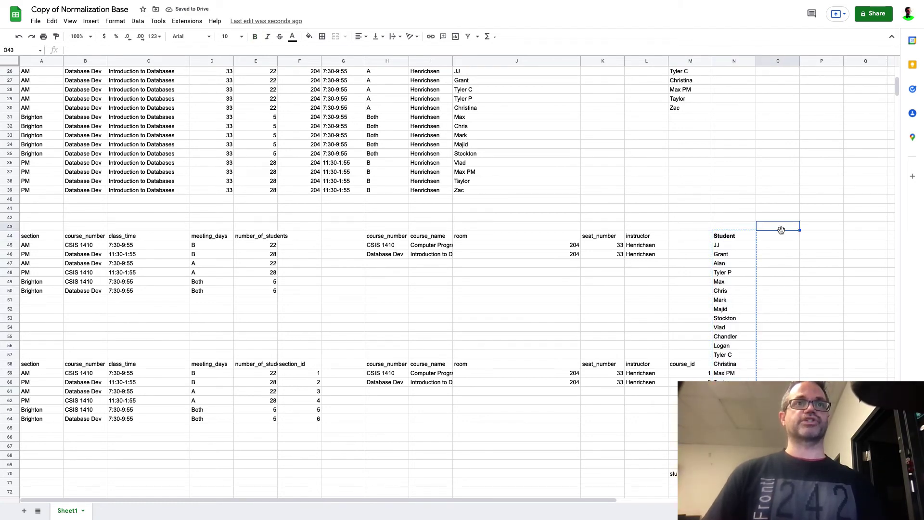
{"action": "left_click", "coordinate": [793, 234]}
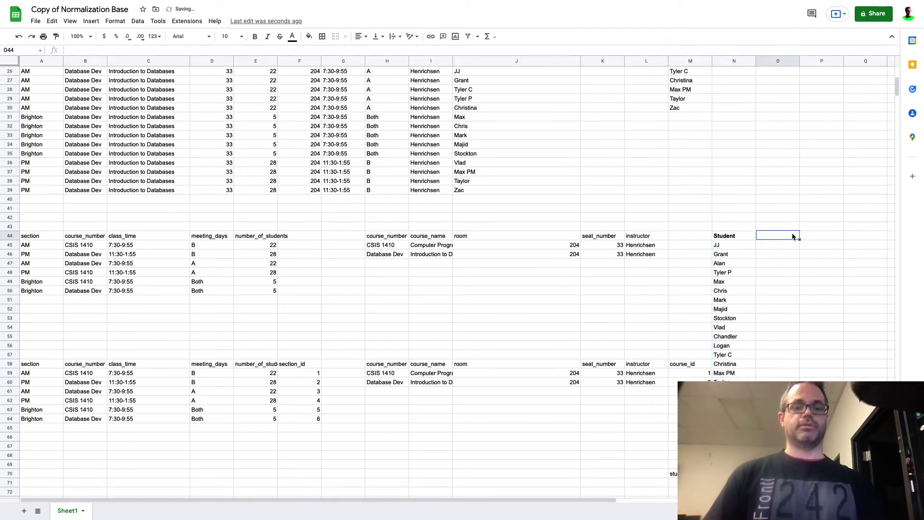
{"action": "key", "text": "ctrl+v"}
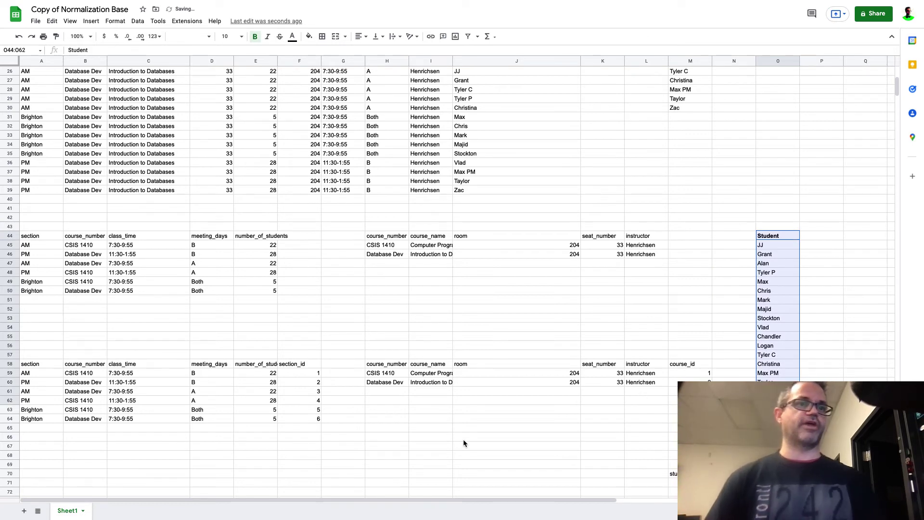
{"action": "scroll", "coordinate": [464, 441], "scroll_direction": "down", "scroll_amount": 1}
{"action": "scroll", "coordinate": [463, 444], "scroll_direction": "down", "scroll_amount": 2}
{"action": "scroll", "coordinate": [464, 442], "scroll_direction": "down", "scroll_amount": 2}
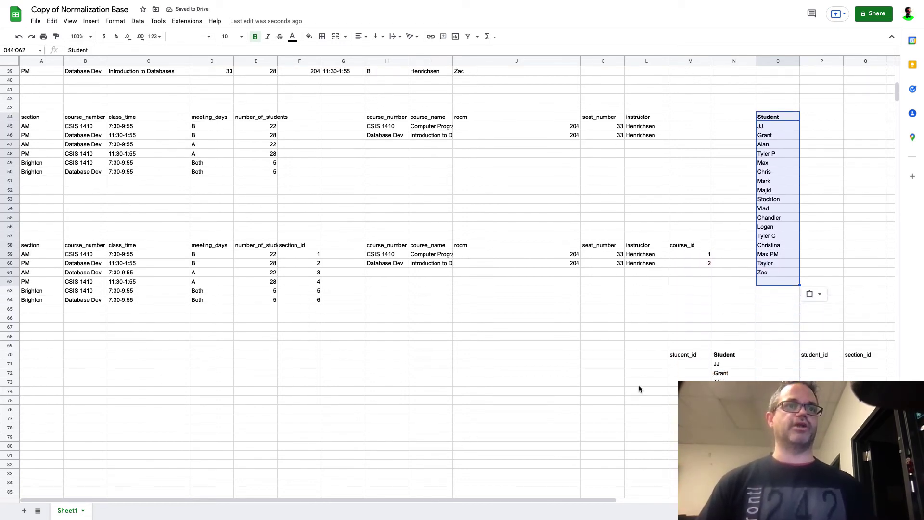
Enter student IDs 1–3 and fill the sequence down to the last student
{"action": "left_click", "coordinate": [678, 364]}
{"action": "type", "text": "1"}
{"action": "key", "text": "Return"}
{"action": "type", "text": "2"}
{"action": "key", "text": "Return"}
{"action": "type", "text": "3"}
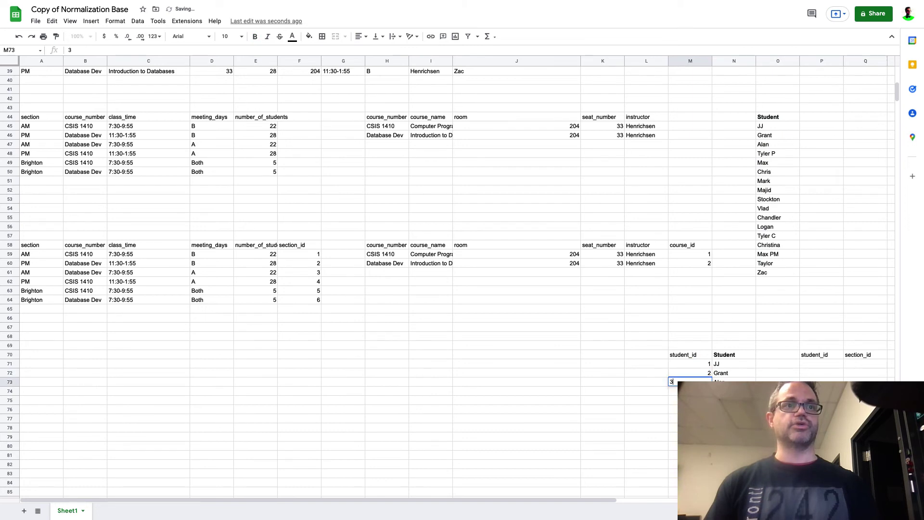
{"action": "key", "text": "Up"}
{"action": "key", "text": "Up"}
{"action": "key", "text": "shift+Down"}
{"action": "key", "text": "shift+Down"}
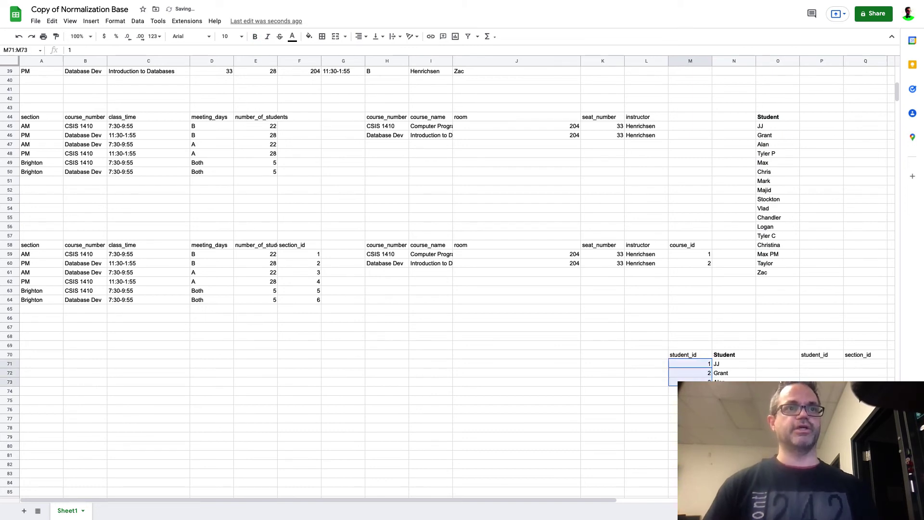
{"action": "left_click_drag", "start_coordinate": [690, 421], "coordinate": [690, 499]}
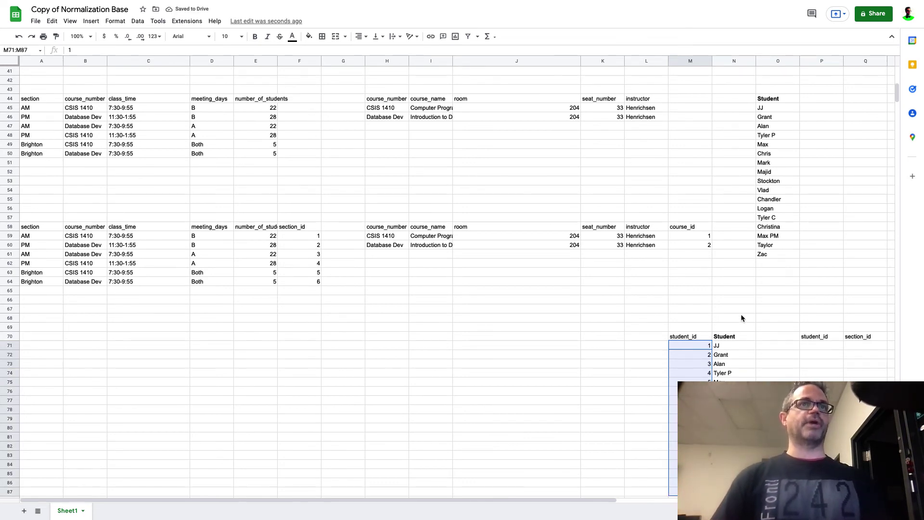
{"action": "scroll", "coordinate": [741, 314], "scroll_direction": "up", "scroll_amount": 3}
{"action": "scroll", "coordinate": [740, 314], "scroll_direction": "up", "scroll_amount": 2}
{"action": "scroll", "coordinate": [741, 318], "scroll_direction": "down", "scroll_amount": 1}
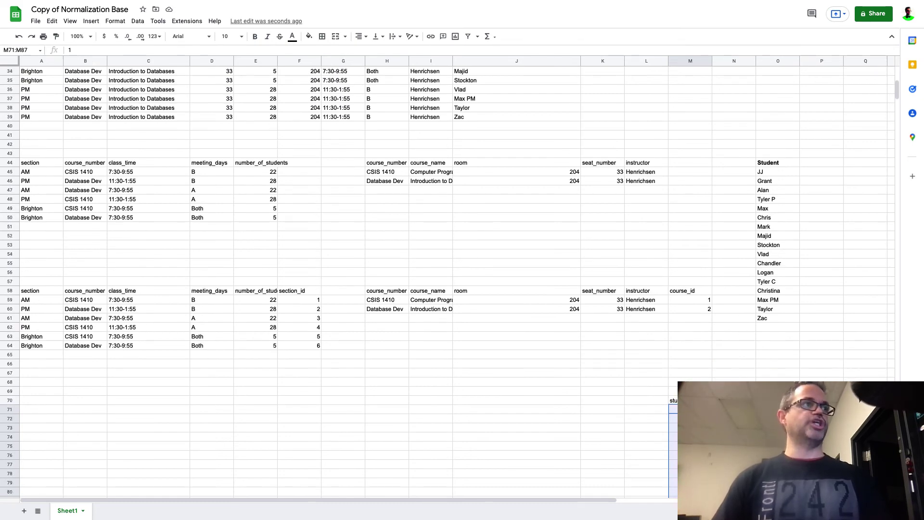
{"action": "scroll", "coordinate": [587, 162], "scroll_direction": "up", "scroll_amount": 7}
{"action": "scroll", "coordinate": [571, 157], "scroll_direction": "up", "scroll_amount": 1}
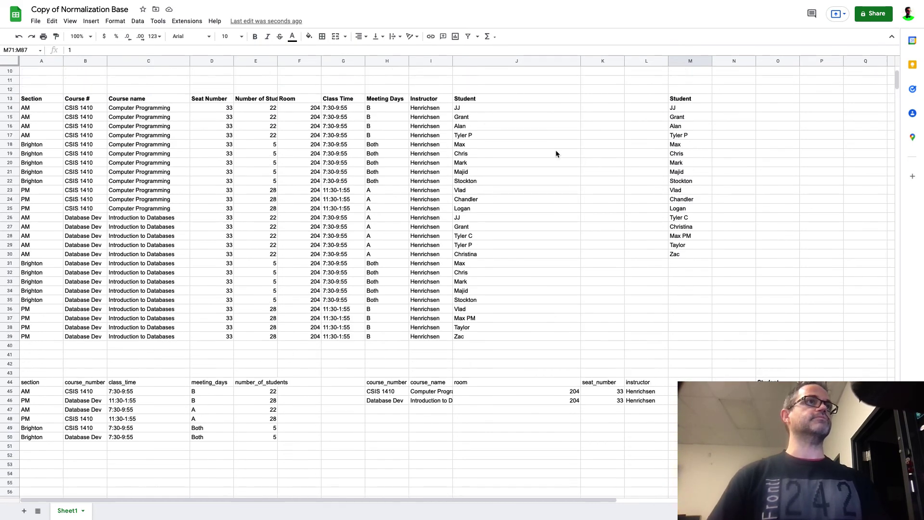
{"action": "left_click", "coordinate": [477, 107]}
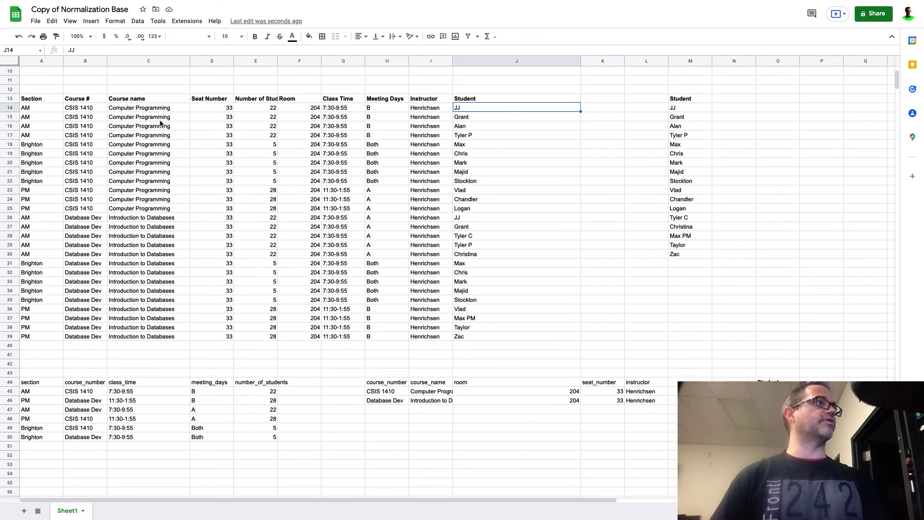
{"action": "left_click", "coordinate": [36, 107]}
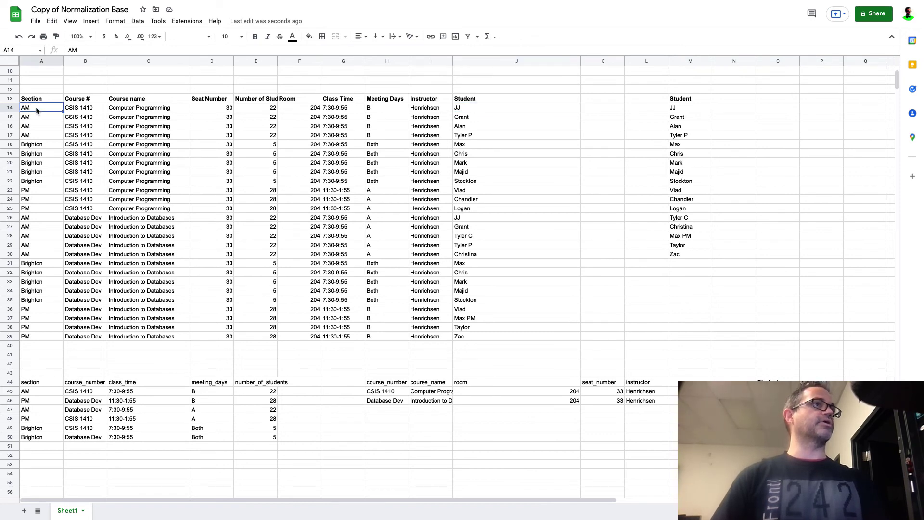
{"action": "left_click", "coordinate": [469, 217]}
{"action": "scroll", "coordinate": [266, 327], "scroll_direction": "down", "scroll_amount": 2}
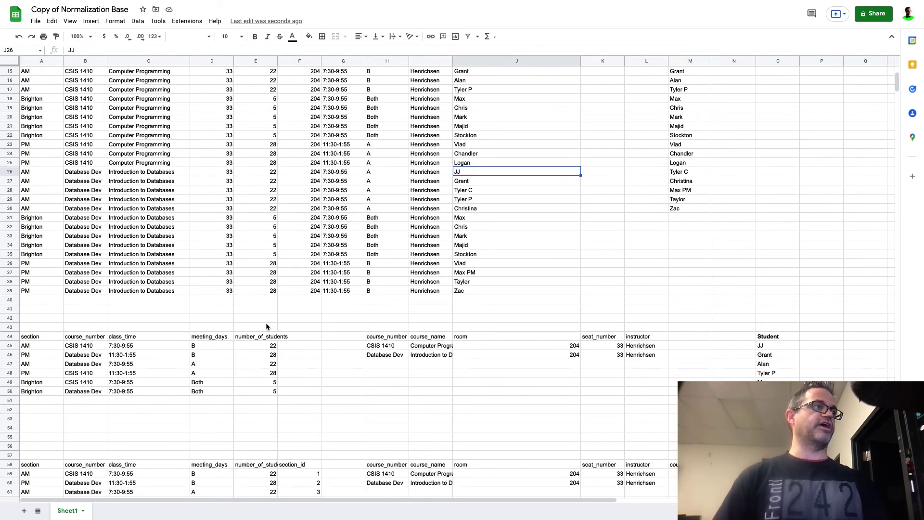
{"action": "scroll", "coordinate": [266, 327], "scroll_direction": "down", "scroll_amount": 2}
{"action": "scroll", "coordinate": [266, 327], "scroll_direction": "down", "scroll_amount": 3}
{"action": "scroll", "coordinate": [265, 328], "scroll_direction": "down", "scroll_amount": 3}
{"action": "scroll", "coordinate": [266, 326], "scroll_direction": "down", "scroll_amount": 2}
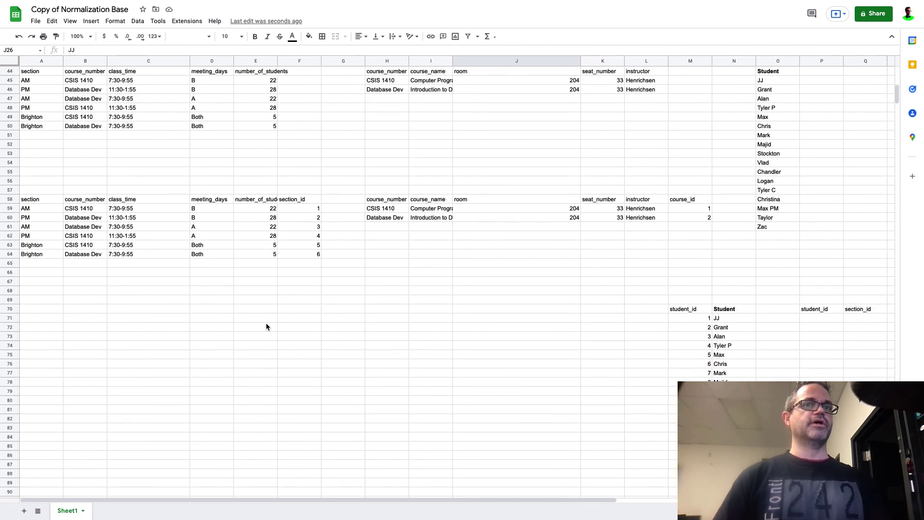
Link student 1 to sections 1 and 3, checking the section table for IDs
{"action": "left_click", "coordinate": [830, 318]}
{"action": "type", "text": "1"}
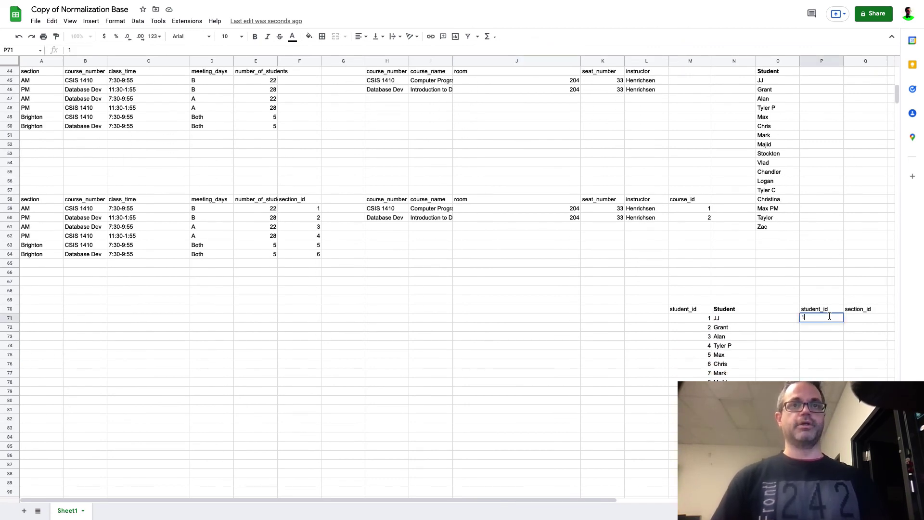
{"action": "key", "text": "Return"}
{"action": "type", "text": "1"}
{"action": "key", "text": "Return"}
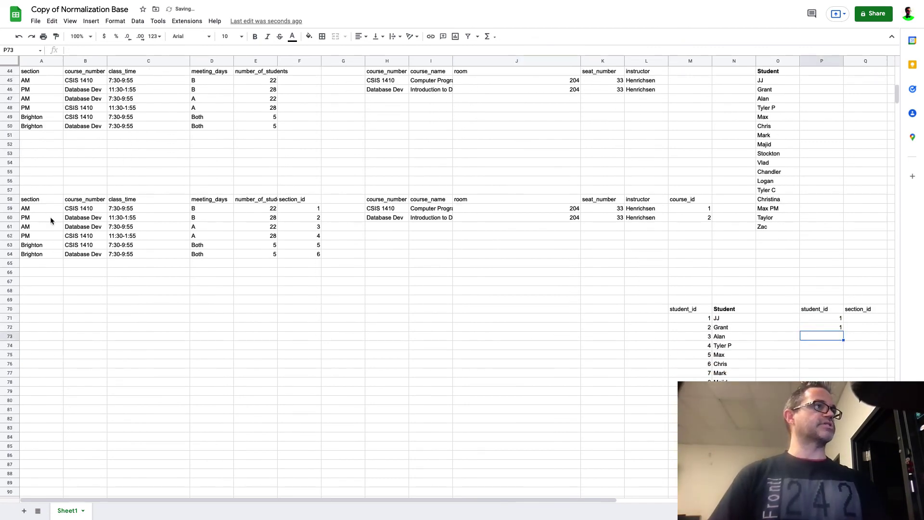
{"action": "left_click", "coordinate": [34, 208]}
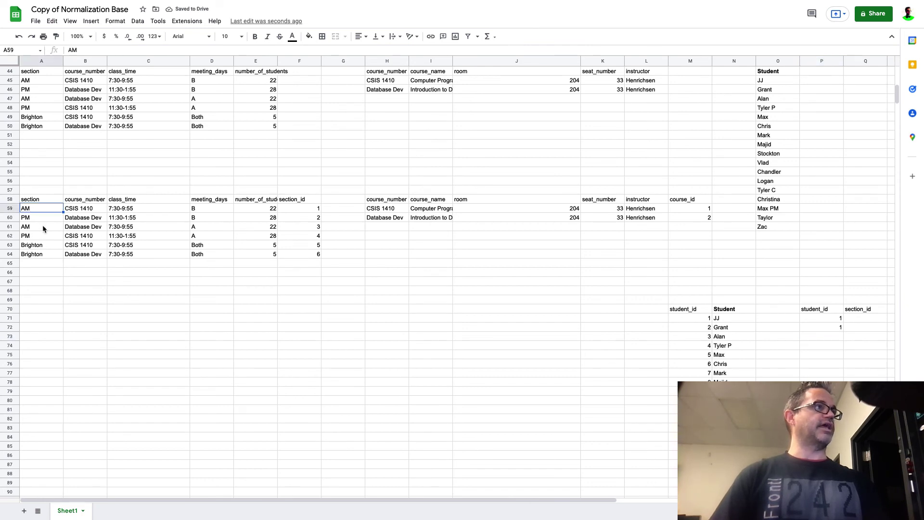
{"action": "left_click", "coordinate": [43, 225]}
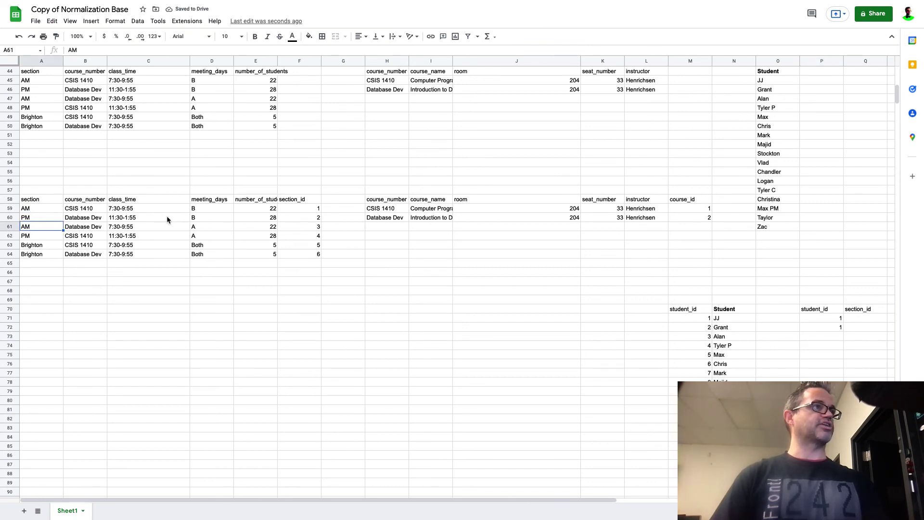
{"action": "left_click", "coordinate": [859, 318]}
{"action": "type", "text": "1"}
{"action": "key", "text": "Return"}
{"action": "type", "text": "3"}
{"action": "key", "text": "Return"}
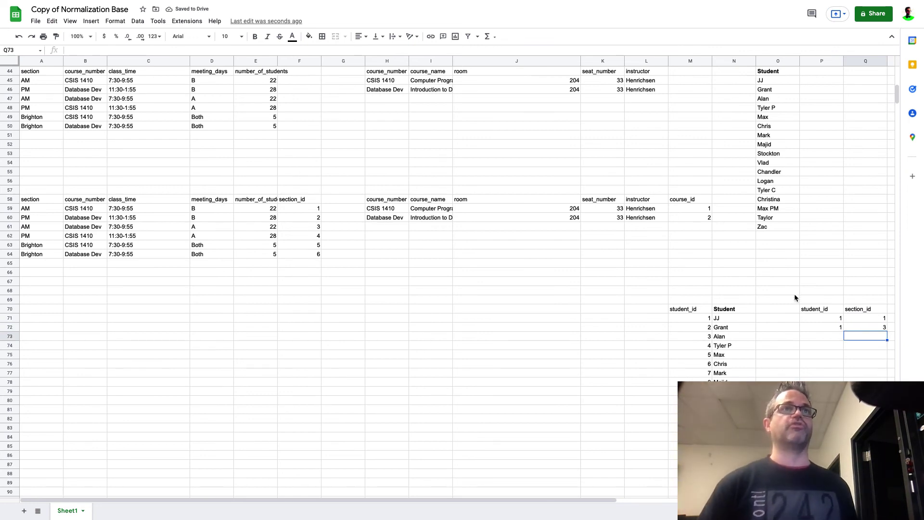
{"action": "scroll", "coordinate": [779, 281], "scroll_direction": "up", "scroll_amount": 1}
Review the key and field headers, then switch to the finished Normalization Demo AM spreadsheet
{"action": "left_click", "coordinate": [710, 320]}
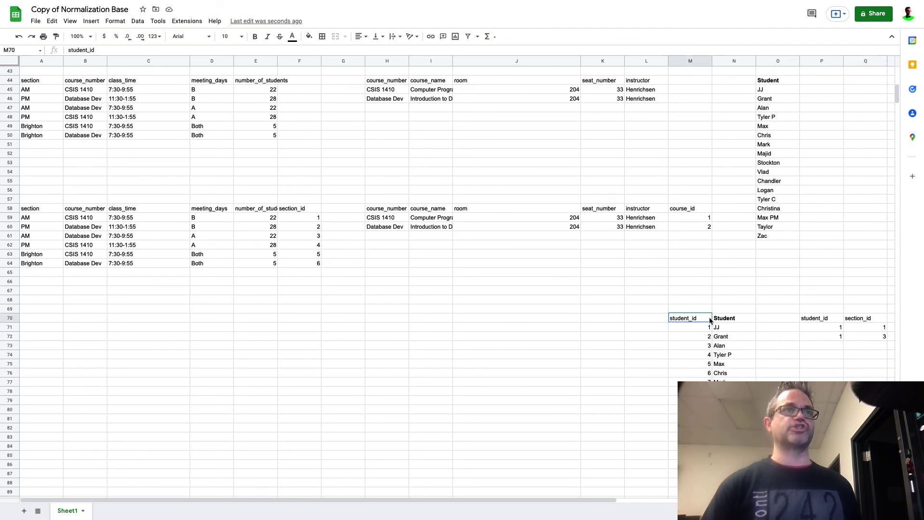
{"action": "left_click", "coordinate": [605, 211]}
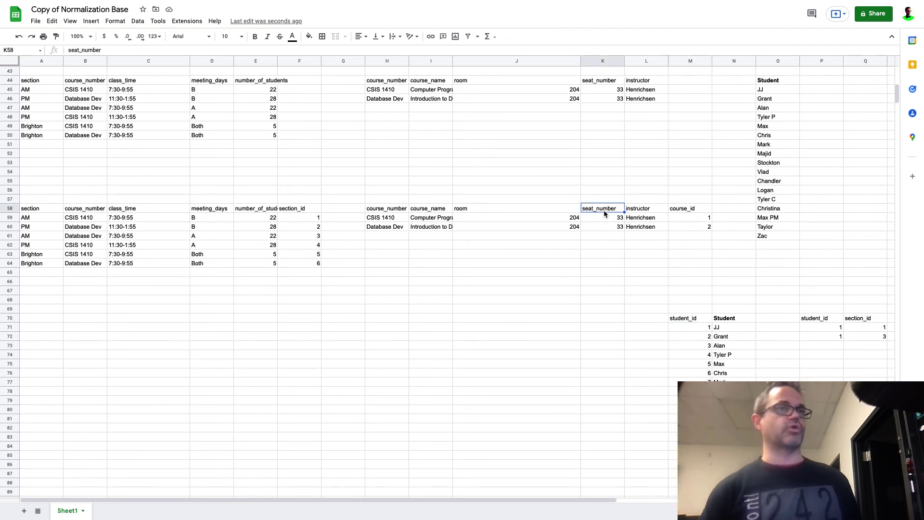
{"action": "left_click", "coordinate": [253, 227]}
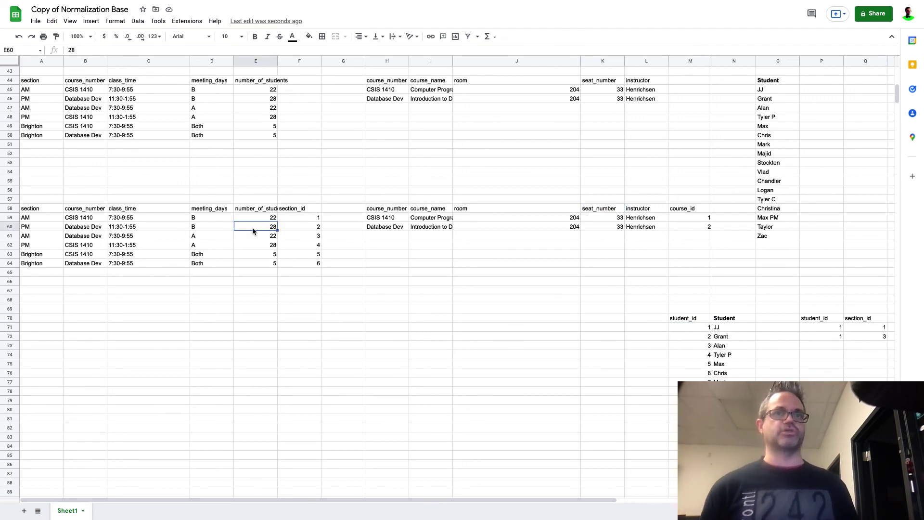
{"action": "left_click", "coordinate": [847, 330]}
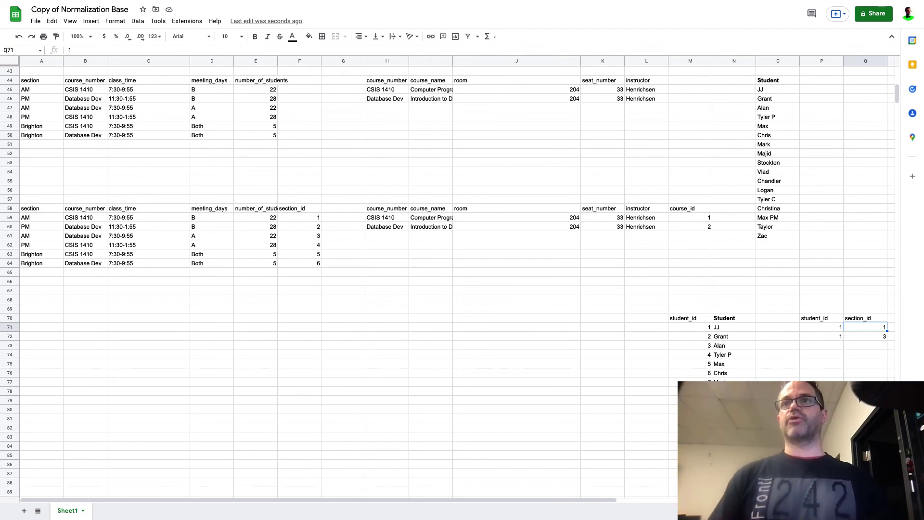
{"action": "key", "text": "super+grave"}
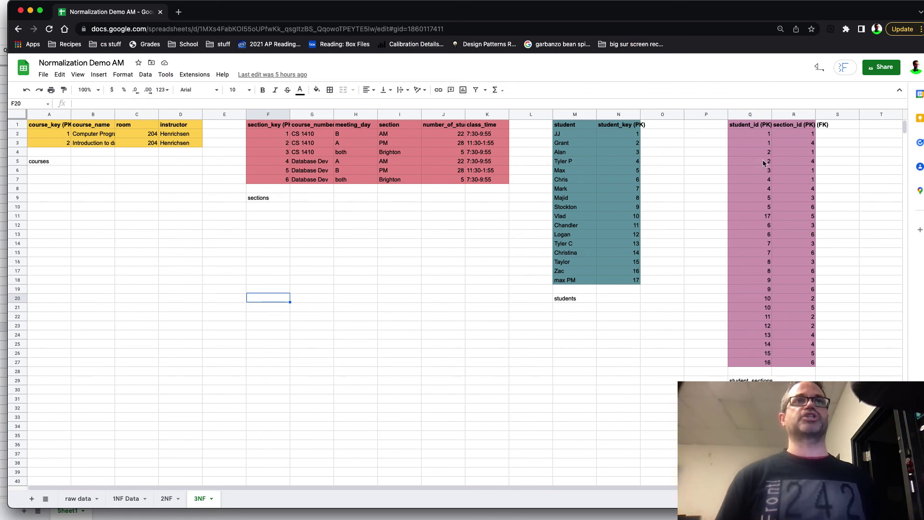
{"action": "left_click", "coordinate": [769, 125]}
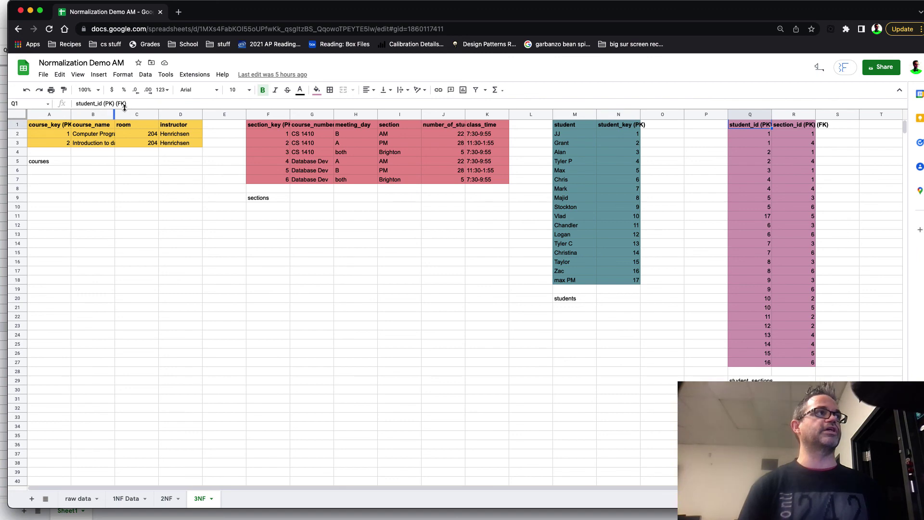
{"action": "left_click", "coordinate": [795, 134]}
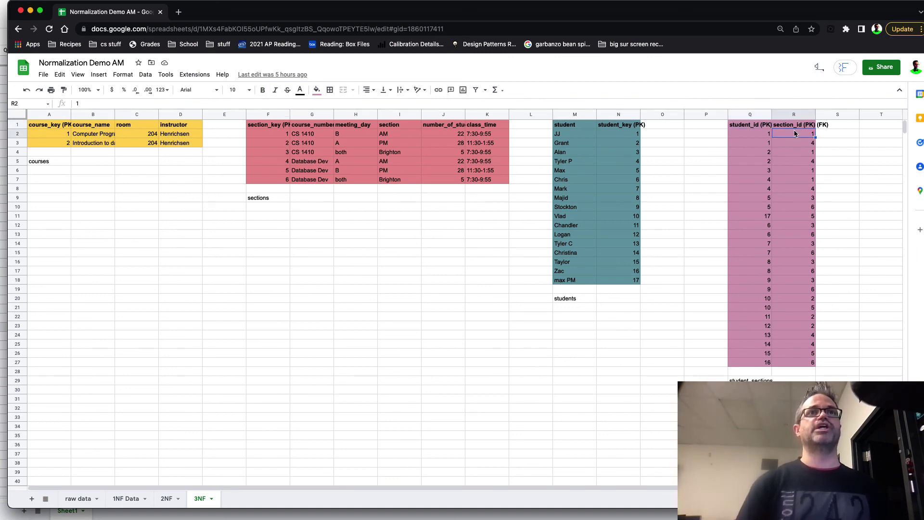
{"action": "left_click", "coordinate": [626, 137]}
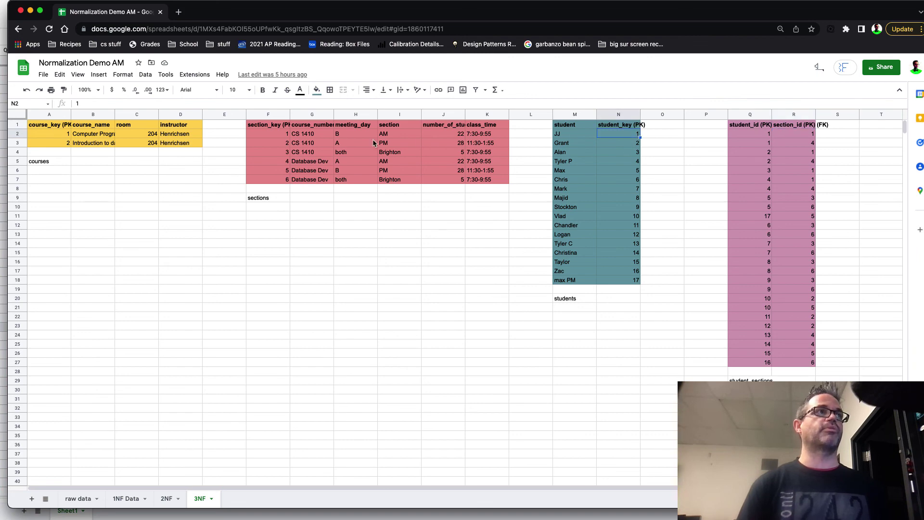
{"action": "left_click", "coordinate": [345, 143]}
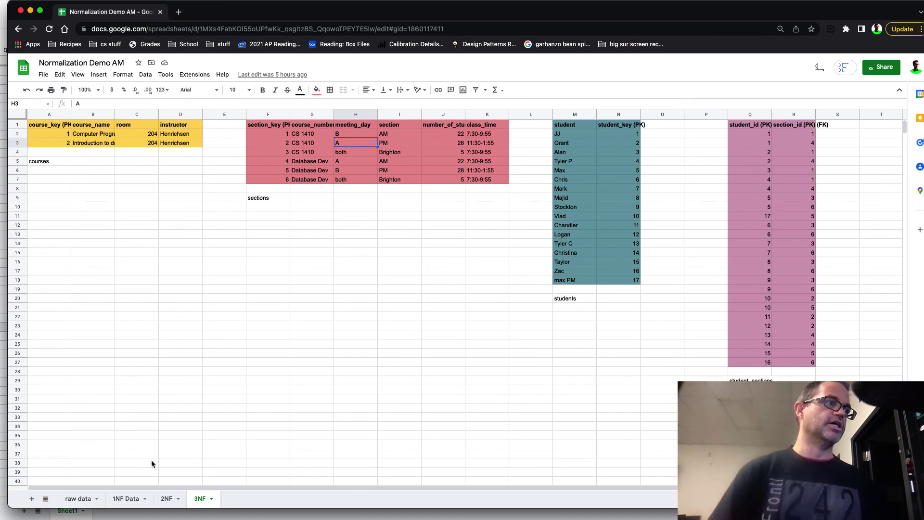
{"action": "left_click", "coordinate": [78, 499]}
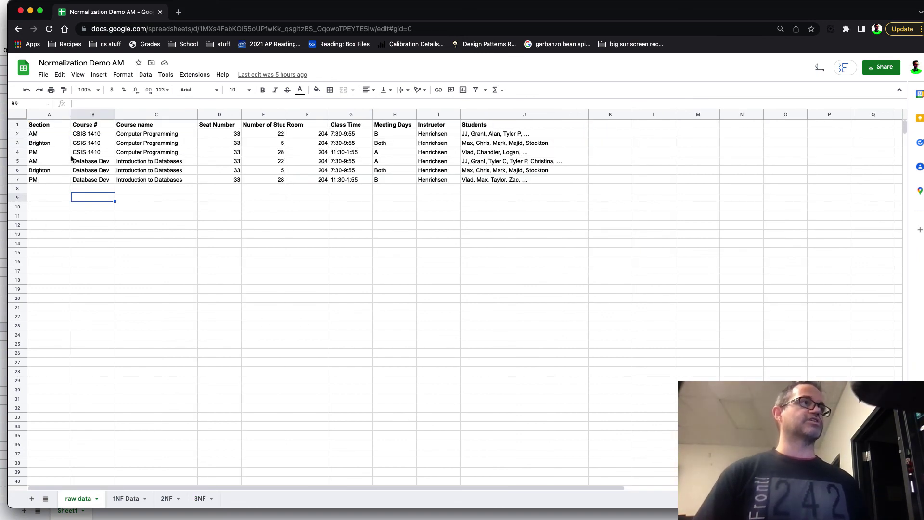
{"action": "left_click", "coordinate": [128, 498]}
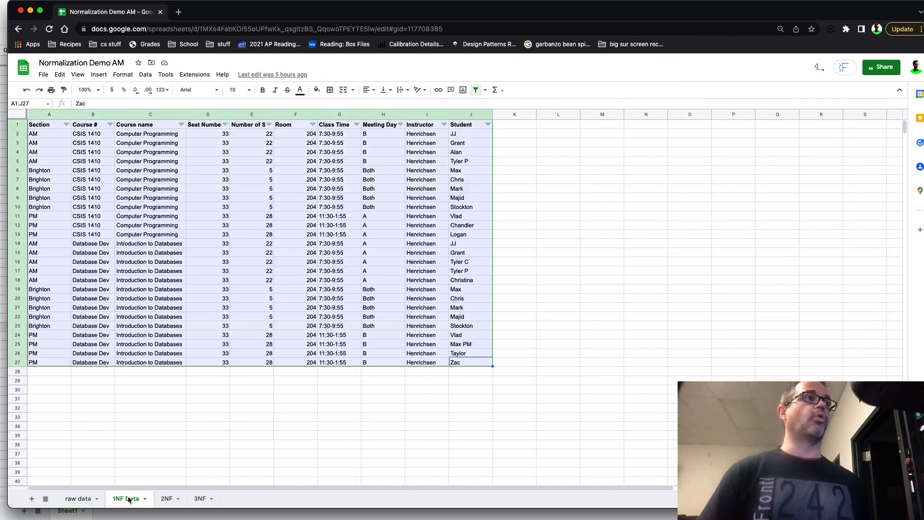
{"action": "left_click", "coordinate": [166, 499]}
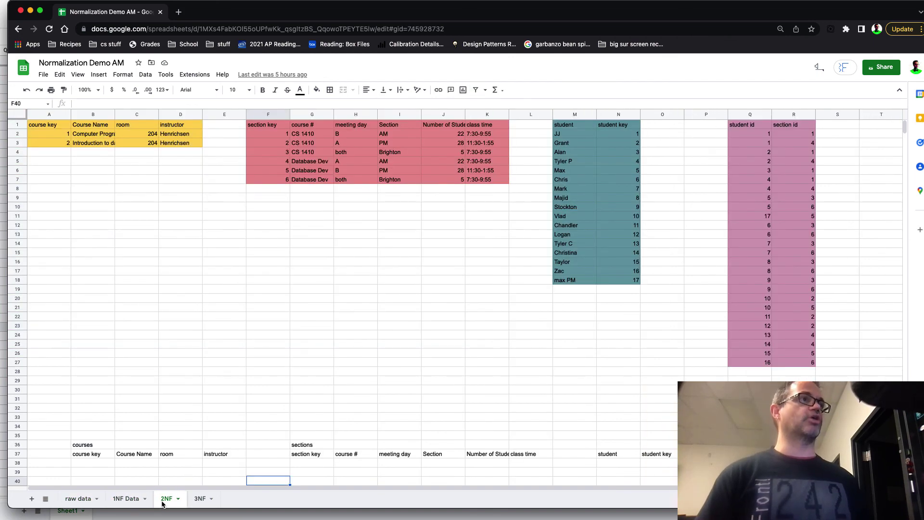
{"action": "left_click", "coordinate": [200, 499]}
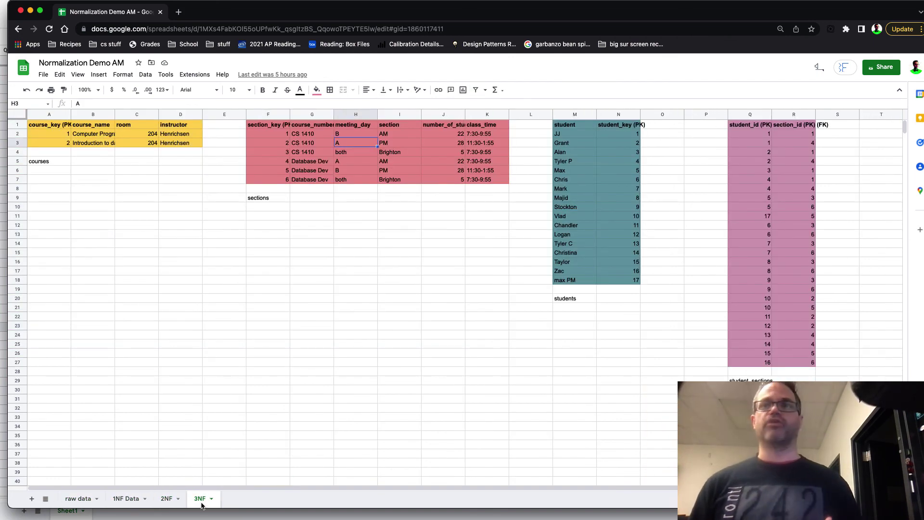